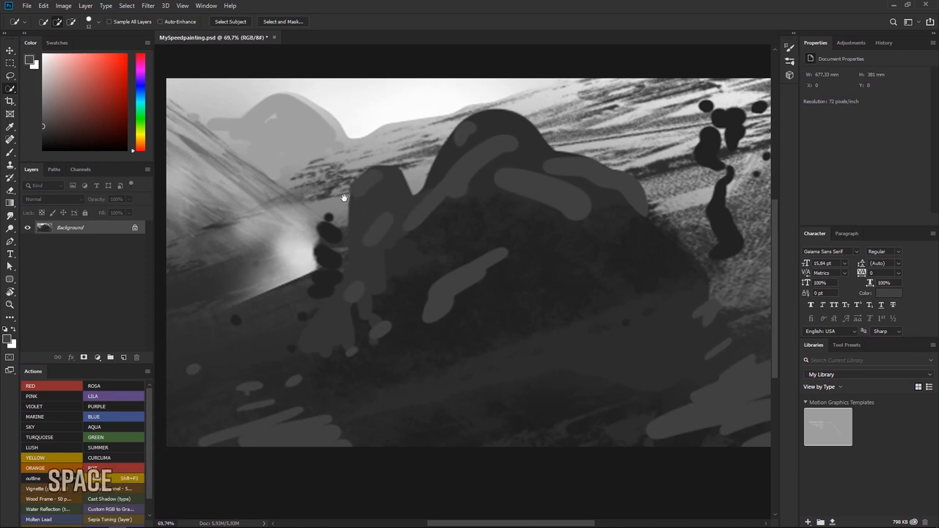
# - Select the upright dark rock beside the large boulder and its adjoining dark spots with the Quick Selection tool
pyautogui.press('ctrl')
pyautogui.moveTo(345, 174); pyautogui.dragTo(413, 202)
pyautogui.press('ctrl')
pyautogui.moveTo(473, 218)
pyautogui.mouseDown()
pyautogui.moveTo(411, 218)
pyautogui.moveTo(455, 189)
pyautogui.mouseUp()
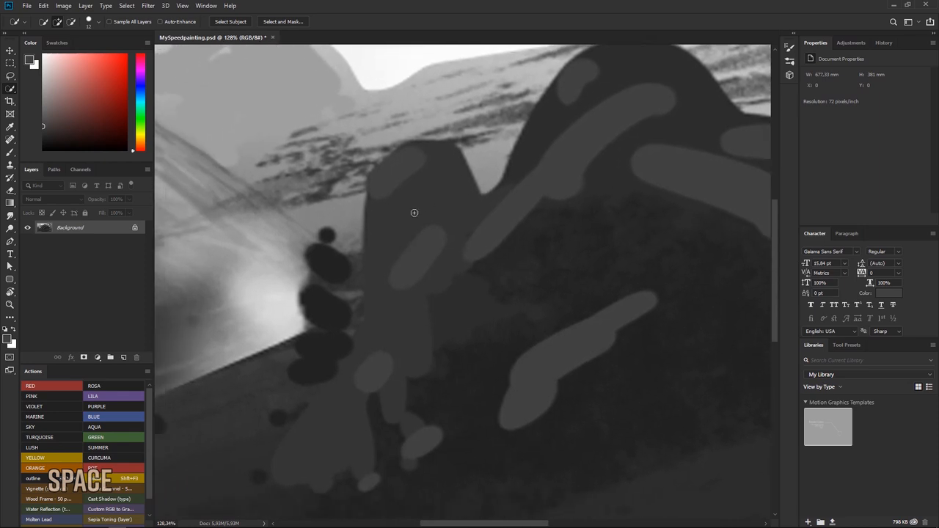
pyautogui.moveTo(398, 202); pyautogui.dragTo(378, 206)
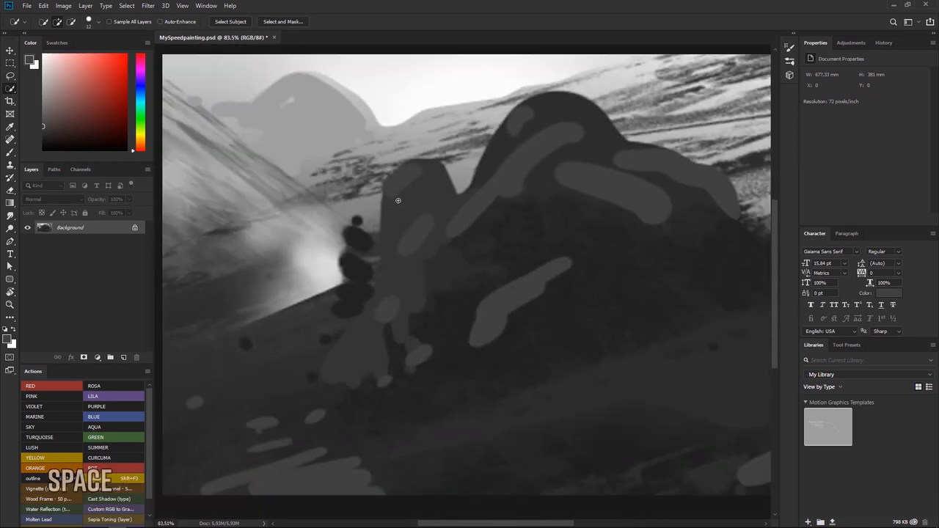
pyautogui.moveTo(445, 237); pyautogui.dragTo(440, 224)
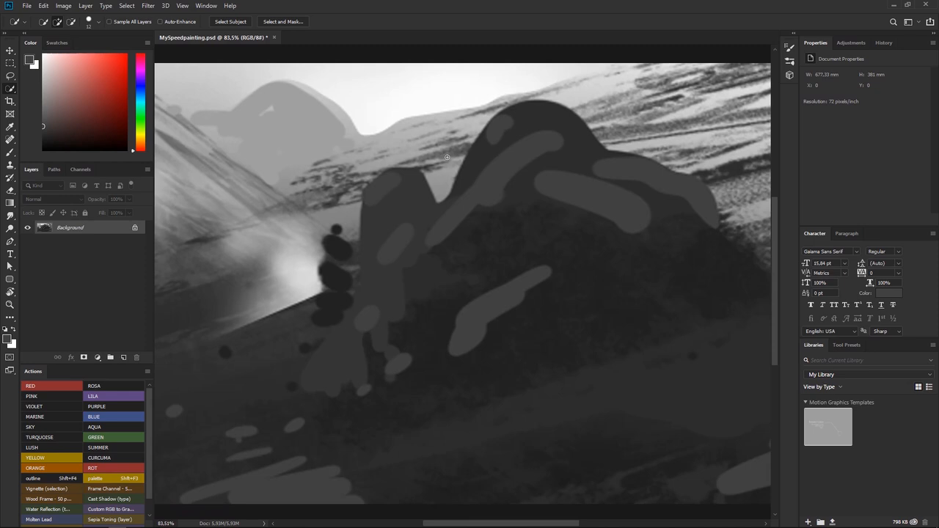
pyautogui.moveTo(388, 198)
pyautogui.mouseDown()
pyautogui.moveTo(400, 167)
pyautogui.moveTo(390, 170)
pyautogui.moveTo(402, 166)
pyautogui.mouseUp()
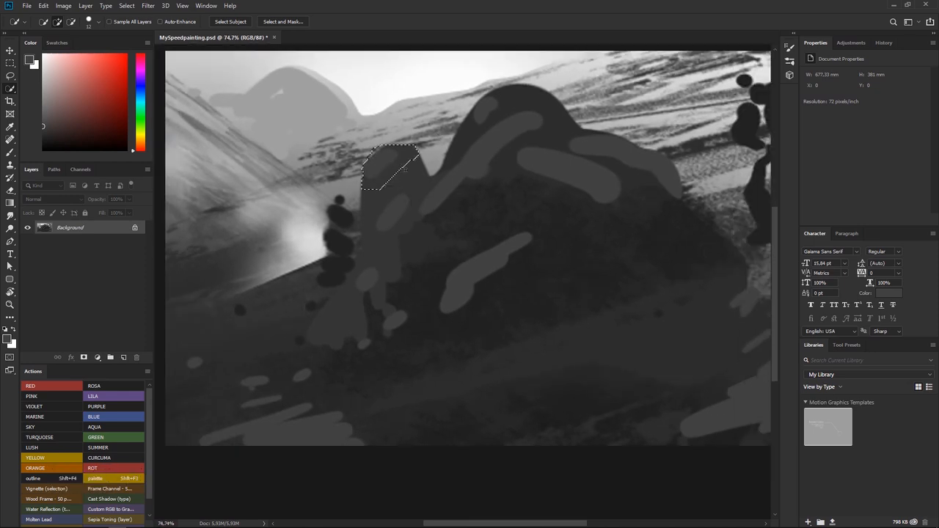
pyautogui.press('alt')
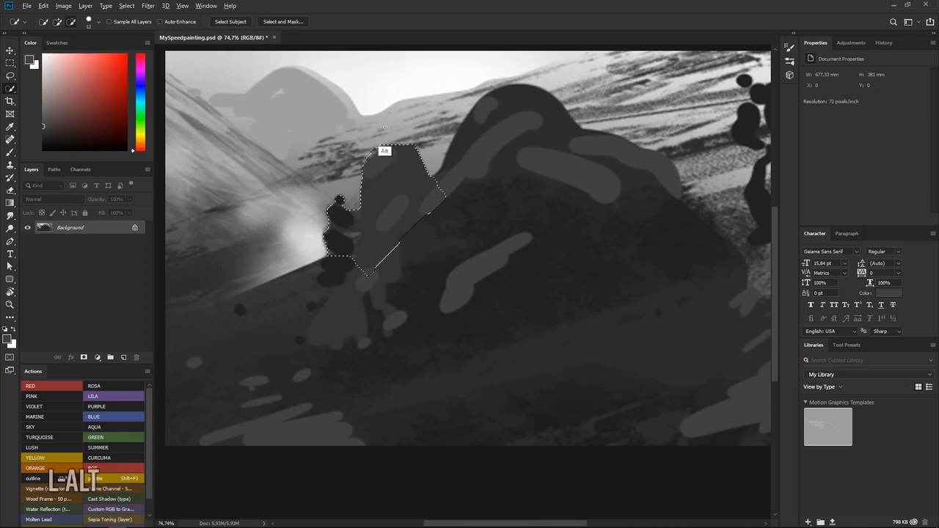
# - Lighten the top of the selected rock with a sampled light grey and a 165 px soft brush, and clear the selection
pyautogui.press('b')
pyautogui.keyDown('alt'); pyautogui.click(388, 121); pyautogui.keyUp('alt')
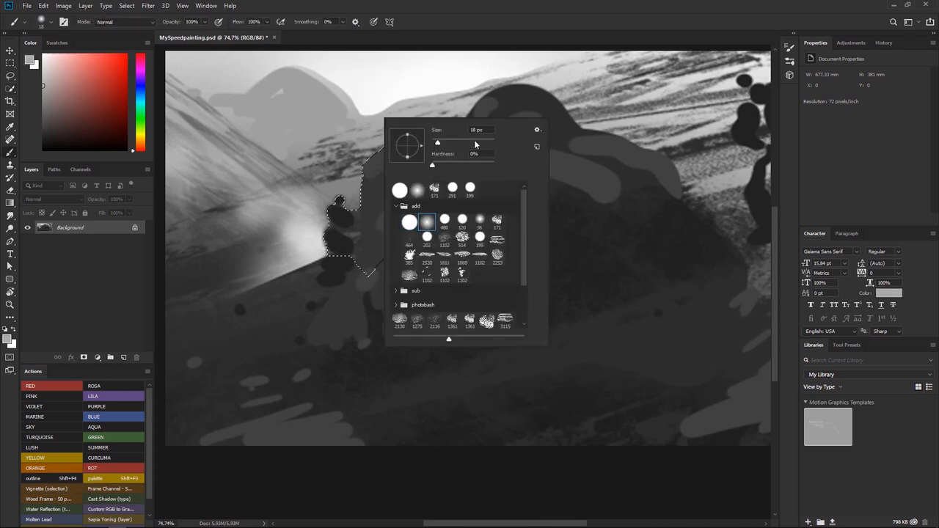
pyautogui.click(355, 125)
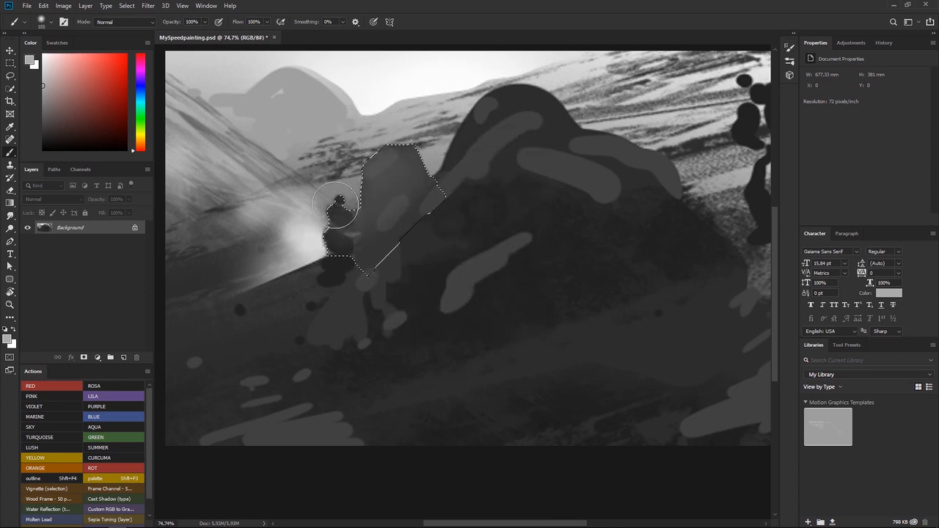
pyautogui.moveTo(421, 125)
pyautogui.mouseDown()
pyautogui.moveTo(377, 127)
pyautogui.moveTo(414, 124)
pyautogui.mouseUp()
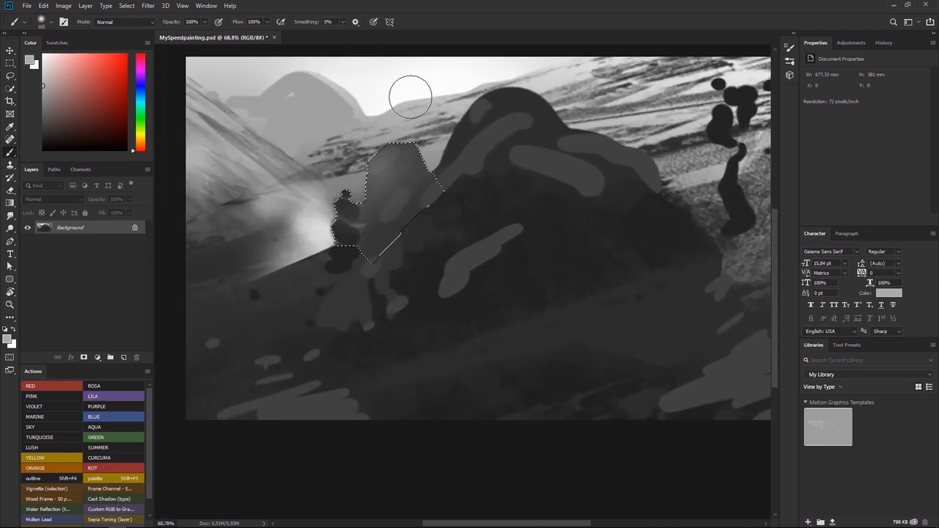
pyautogui.hotkey('ctrl', 'z')
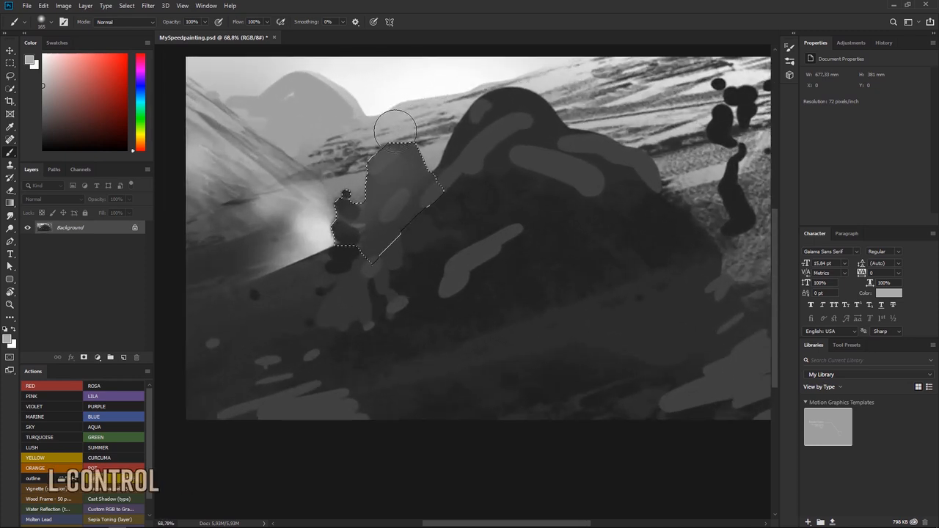
pyautogui.hotkey('ctrl', 'd')
# - Lasso a dome-shaped structure in front of the large boulder and a second, smaller building shape to its right
pyautogui.moveTo(440, 161)
pyautogui.mouseDown()
pyautogui.moveTo(395, 179)
pyautogui.moveTo(419, 174)
pyautogui.moveTo(410, 178)
pyautogui.moveTo(447, 196)
pyautogui.mouseUp()
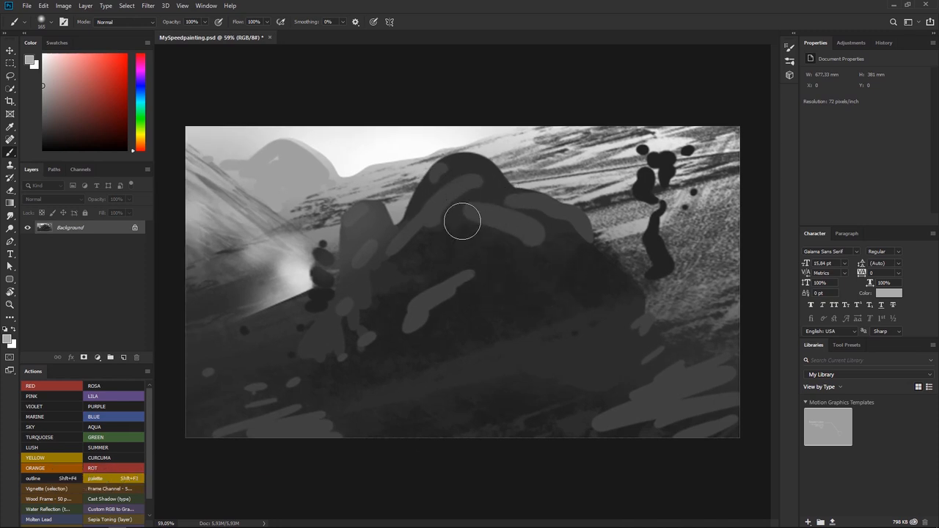
pyautogui.moveTo(457, 217); pyautogui.dragTo(478, 211)
pyautogui.press('l')
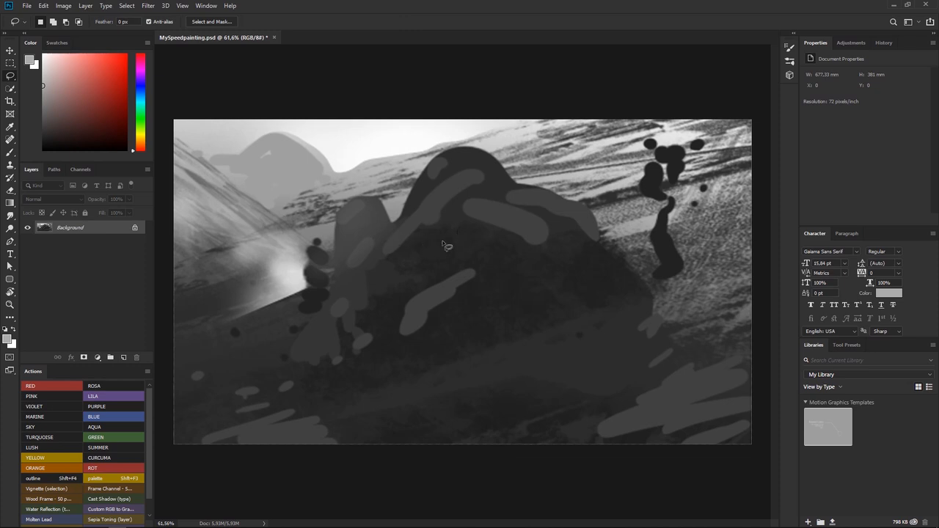
pyautogui.moveTo(408, 262); pyautogui.dragTo(425, 264)
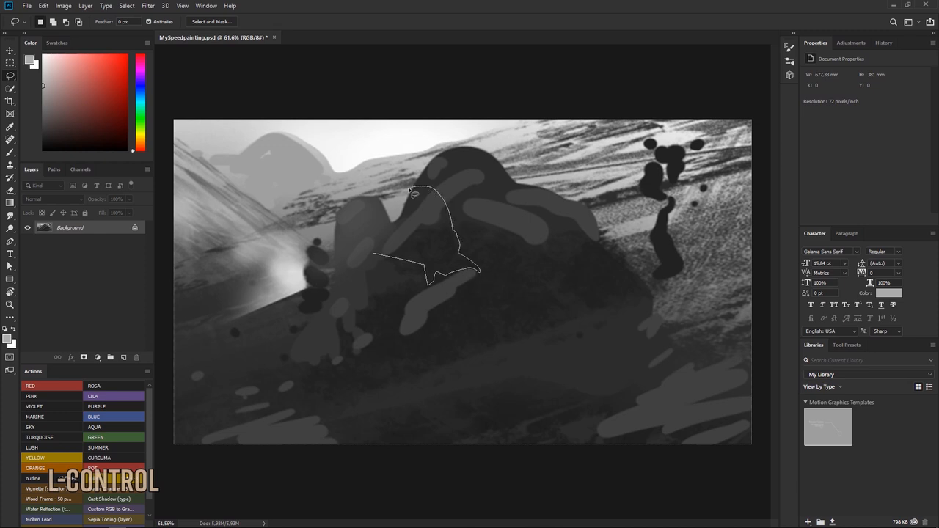
pyautogui.moveTo(375, 256); pyautogui.dragTo(373, 254)
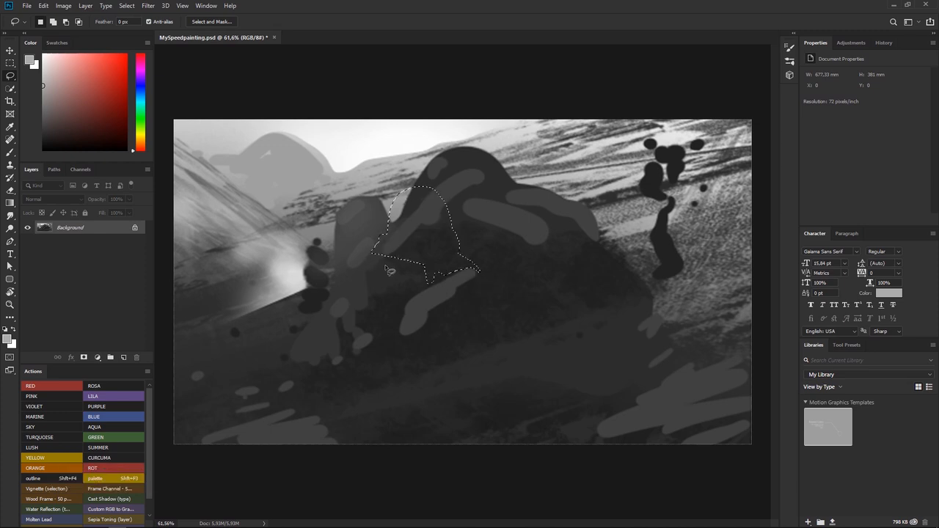
pyautogui.moveTo(505, 276)
pyautogui.mouseDown()
pyautogui.moveTo(540, 282)
pyautogui.moveTo(529, 256)
pyautogui.moveTo(500, 276)
pyautogui.moveTo(502, 294)
pyautogui.mouseUp()
# - Paint both lassoed shapes with an even mid-grey using the 165 px soft brush
pyautogui.press('b')
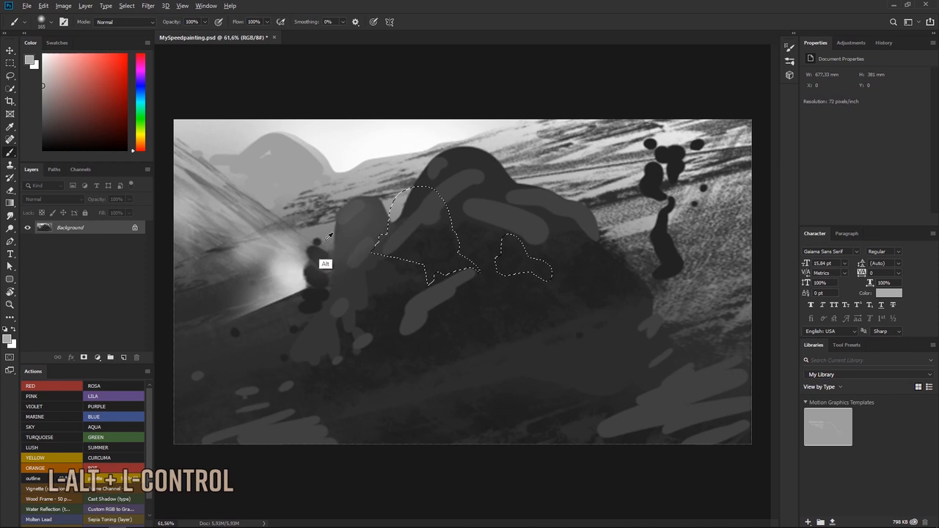
pyautogui.moveTo(399, 205)
pyautogui.mouseDown()
pyautogui.moveTo(440, 219)
pyautogui.moveTo(414, 242)
pyautogui.moveTo(458, 272)
pyautogui.moveTo(502, 272)
pyautogui.moveTo(430, 250)
pyautogui.moveTo(422, 228)
pyautogui.moveTo(398, 231)
pyautogui.moveTo(401, 241)
pyautogui.moveTo(476, 214)
pyautogui.moveTo(417, 256)
pyautogui.mouseUp()
pyautogui.keyDown('alt'); pyautogui.click(438, 243); pyautogui.keyUp('alt')
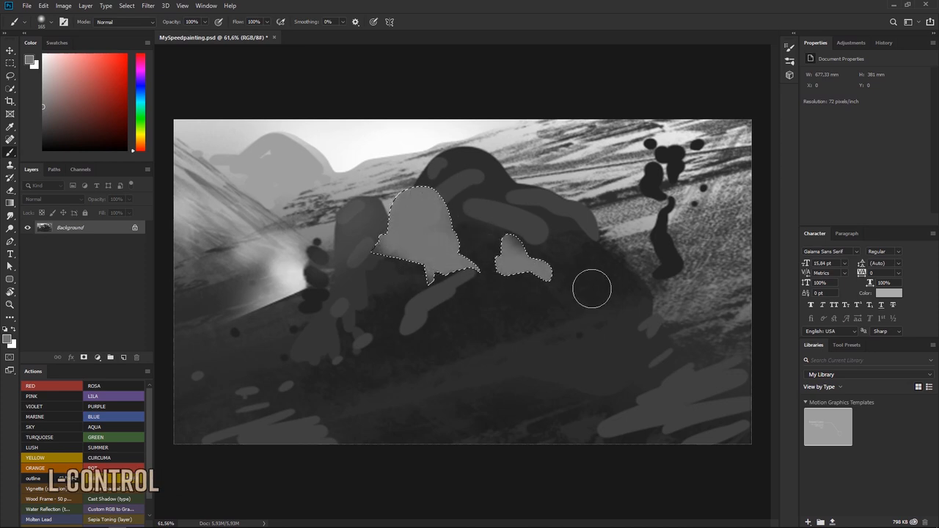
pyautogui.moveTo(440, 163)
pyautogui.mouseDown()
pyautogui.moveTo(357, 161)
pyautogui.moveTo(411, 224)
pyautogui.moveTo(522, 300)
pyautogui.mouseUp()
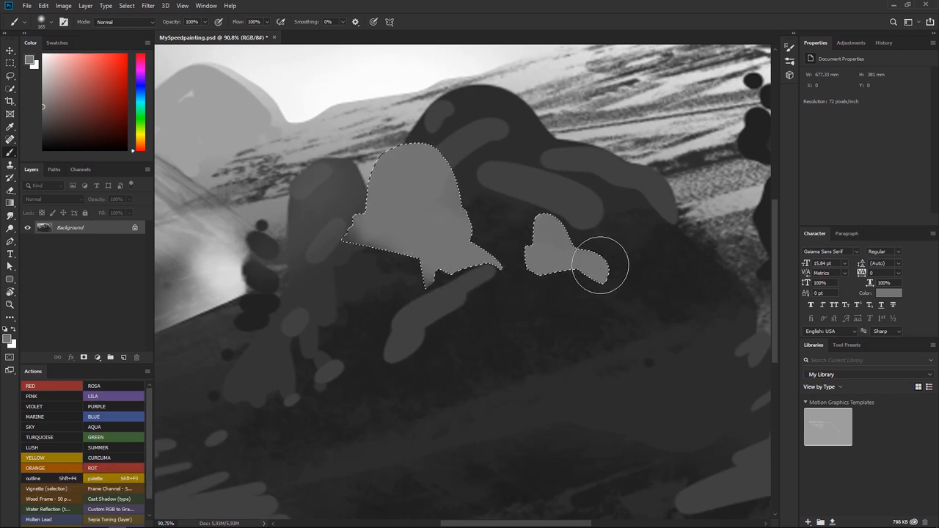
pyautogui.moveTo(518, 273); pyautogui.dragTo(480, 279)
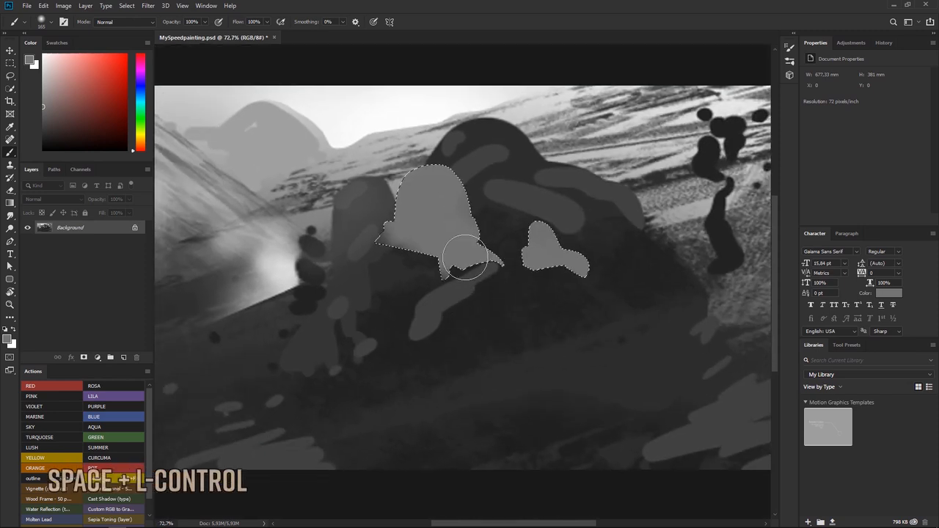
# - Sample a dark grey from the boulder and softly darken the lower parts of both selected shapes
pyautogui.press('b')
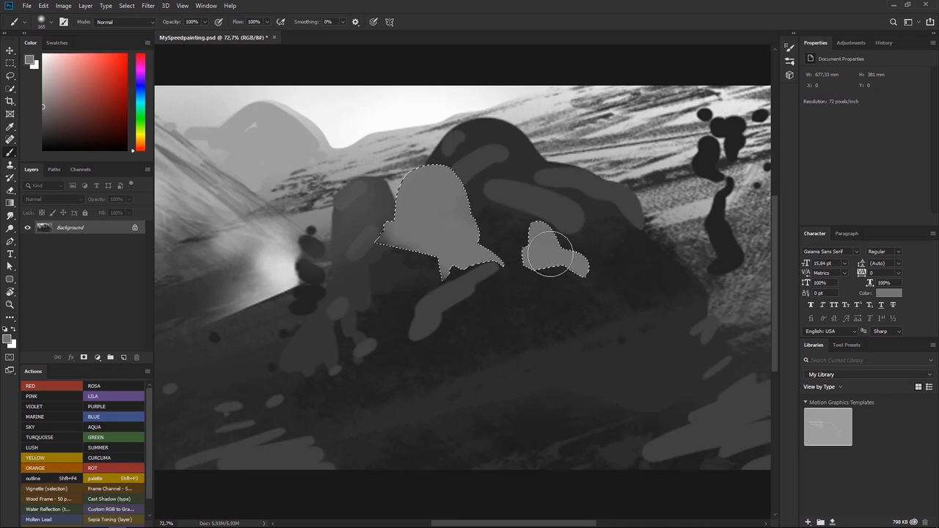
pyautogui.keyDown('alt'); pyautogui.click(496, 302); pyautogui.keyUp('alt')
pyautogui.moveTo(453, 268)
pyautogui.mouseDown()
pyautogui.moveTo(473, 259)
pyautogui.moveTo(616, 275)
pyautogui.moveTo(613, 261)
pyautogui.moveTo(495, 268)
pyautogui.moveTo(440, 255)
pyautogui.moveTo(455, 234)
pyautogui.moveTo(413, 242)
pyautogui.moveTo(433, 219)
pyautogui.moveTo(391, 235)
pyautogui.moveTo(392, 220)
pyautogui.moveTo(428, 240)
pyautogui.moveTo(506, 255)
pyautogui.mouseUp()
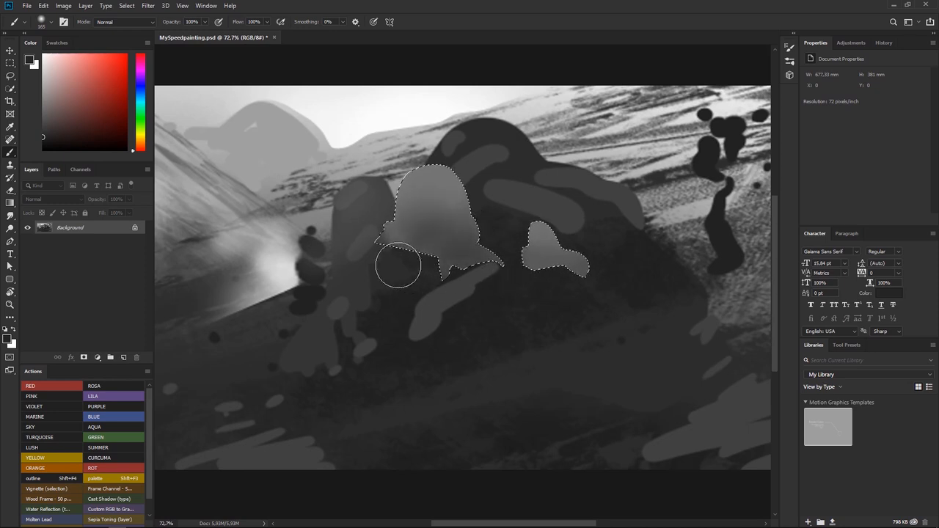
pyautogui.moveTo(579, 262)
pyautogui.mouseDown()
pyautogui.moveTo(426, 248)
pyautogui.moveTo(382, 266)
pyautogui.moveTo(409, 272)
pyautogui.moveTo(468, 242)
pyautogui.moveTo(438, 234)
pyautogui.moveTo(462, 237)
pyautogui.moveTo(419, 203)
pyautogui.mouseUp()
pyautogui.hotkey('ctrl', 'space')
pyautogui.hotkey('ctrl', 'space')
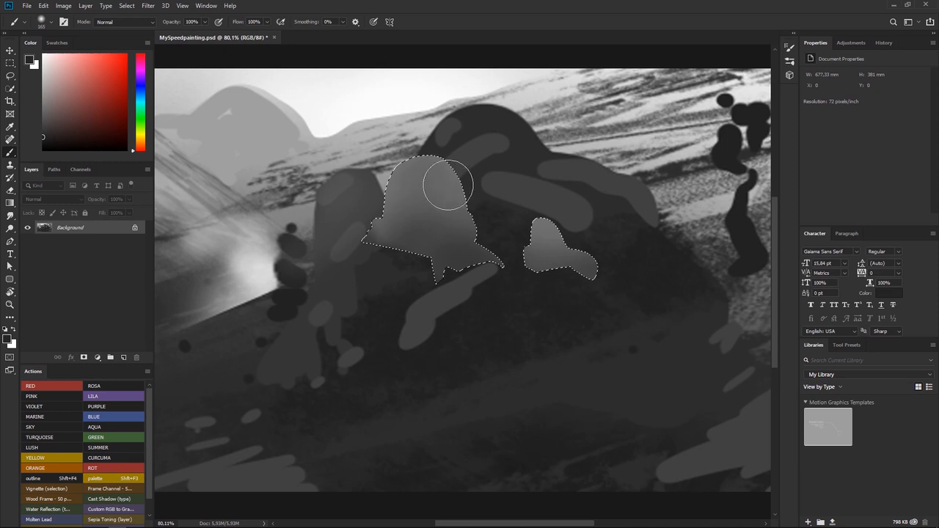
# - Sample white from the sky and brush a highlight along the dome's upper edge with an 81 px soft brush
pyautogui.press('alt')
pyautogui.keyDown('alt'); pyautogui.click(350, 106); pyautogui.keyUp('alt')
pyautogui.rightClick(411, 170)
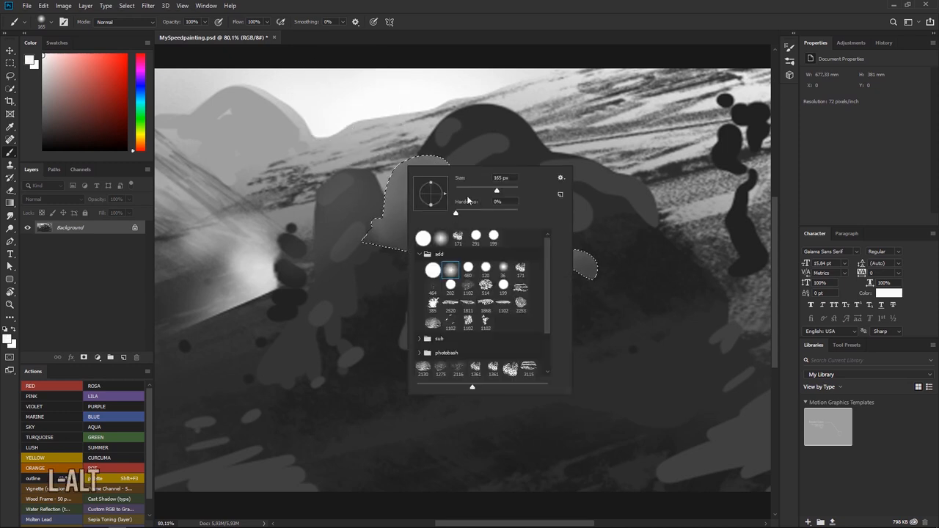
pyautogui.click(377, 194)
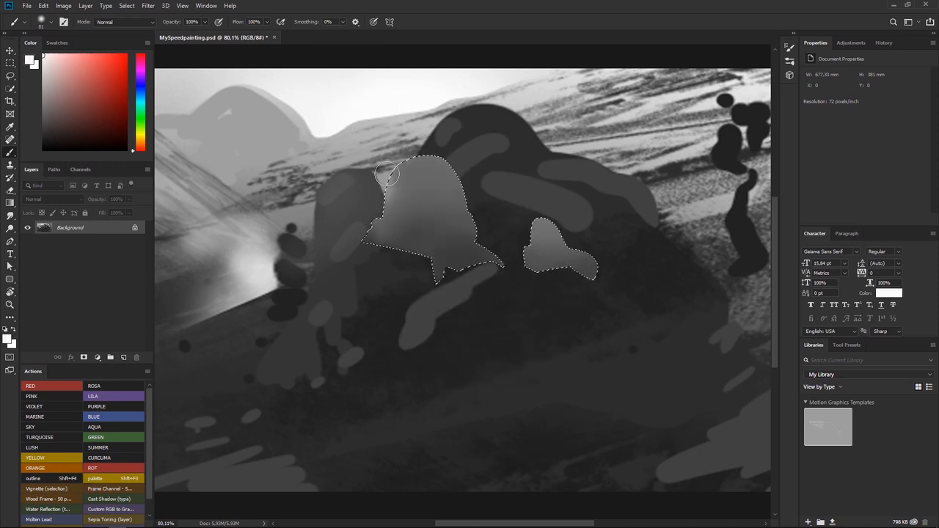
pyautogui.hotkey('ctrl', 'd')
pyautogui.hotkey('ctrl', 'space')
pyautogui.moveTo(411, 155); pyautogui.dragTo(413, 136)
pyautogui.moveTo(394, 183); pyautogui.dragTo(472, 175)
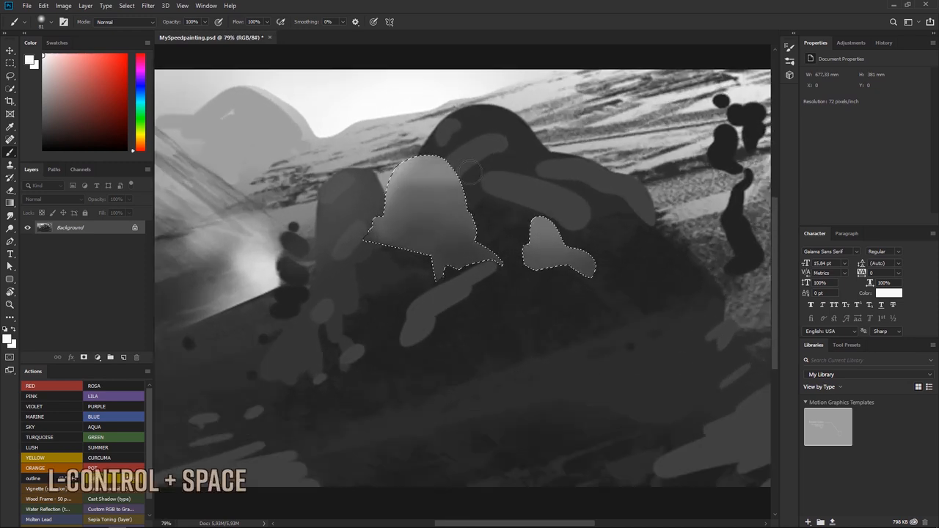
# - Blend the dome's top highlight with a light grey sampled from it, and clear the selection
pyautogui.keyDown('alt'); pyautogui.click(419, 187); pyautogui.keyUp('alt')
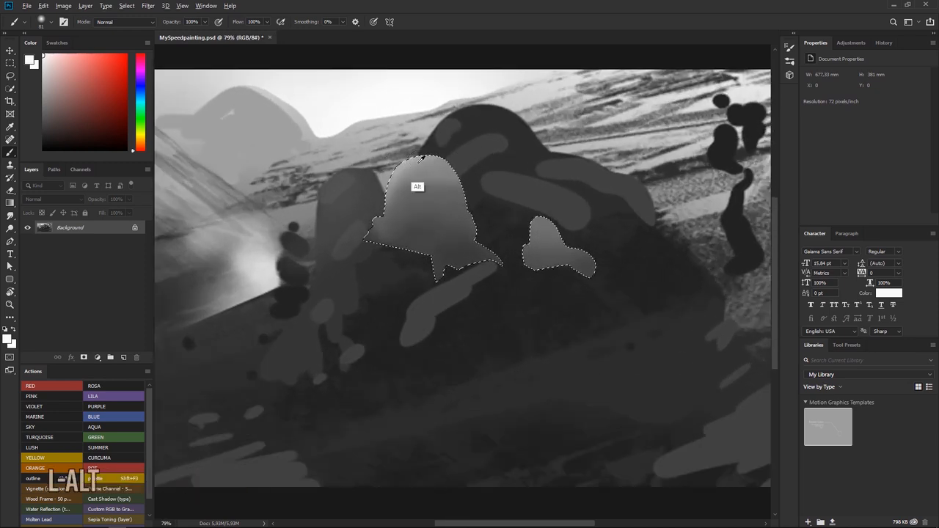
pyautogui.hotkey('ctrl', 'space')
pyautogui.moveTo(461, 158)
pyautogui.mouseDown()
pyautogui.moveTo(407, 153)
pyautogui.moveTo(446, 151)
pyautogui.mouseUp()
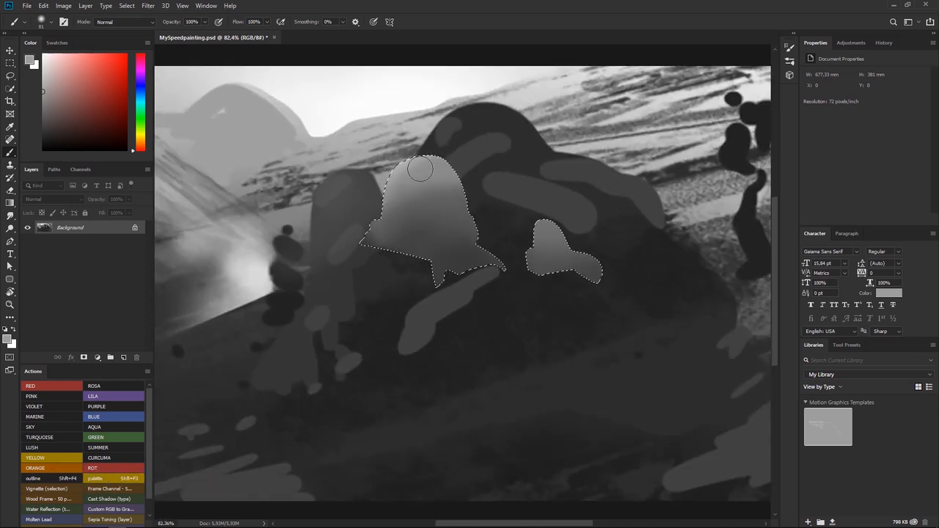
pyautogui.hotkey('ctrl', 'd')
pyautogui.hotkey('ctrl', 'space')
pyautogui.moveTo(451, 212); pyautogui.dragTo(433, 197)
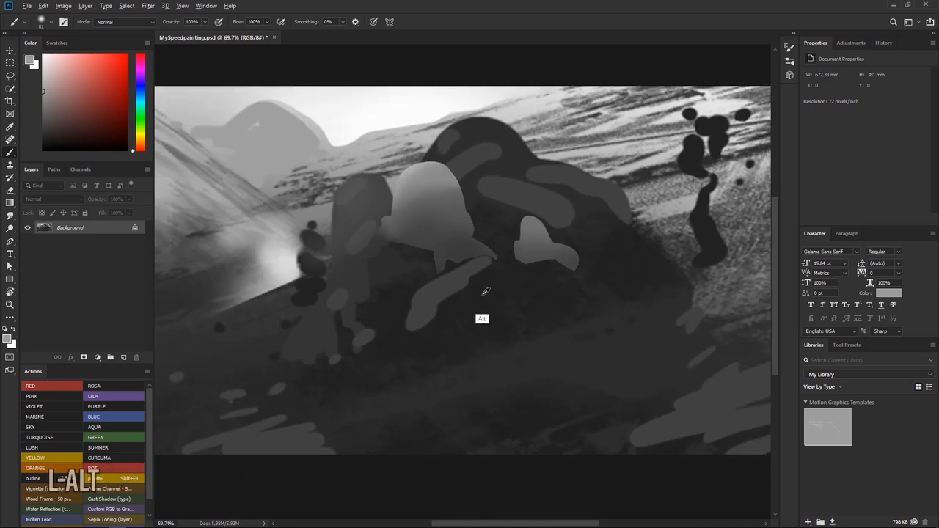
# - Draw a thin, straight horizontal seam across the middle of the dome with a 10 px brush in sampled dark grey
pyautogui.keyDown('alt'); pyautogui.click(481, 296); pyautogui.keyUp('alt')
pyautogui.rightClick(460, 231)
pyautogui.click(489, 332)
pyautogui.click(418, 206)
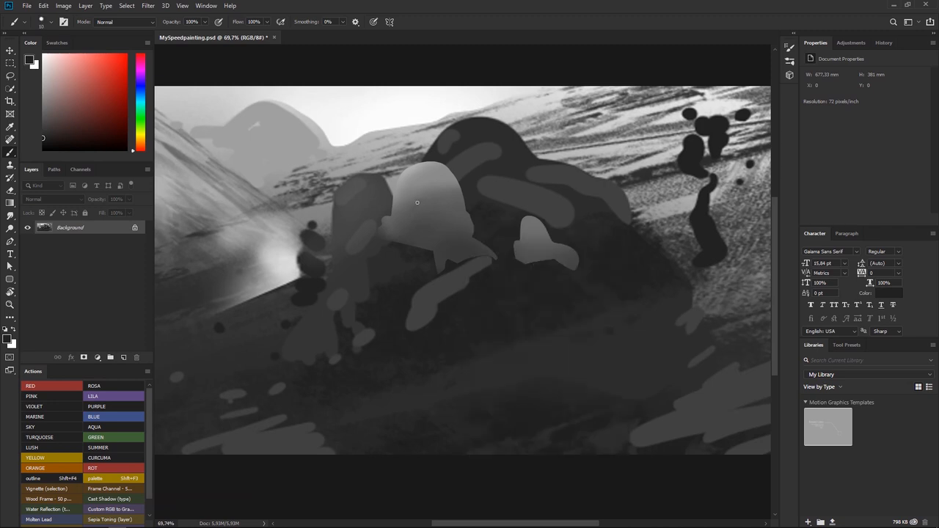
pyautogui.keyDown('alt'); pyautogui.click(426, 230); pyautogui.keyUp('alt')
pyautogui.moveTo(405, 204)
pyautogui.mouseDown()
pyautogui.moveTo(397, 208)
pyautogui.moveTo(459, 208)
pyautogui.mouseUp()
pyautogui.hotkey('ctrl', 'z')
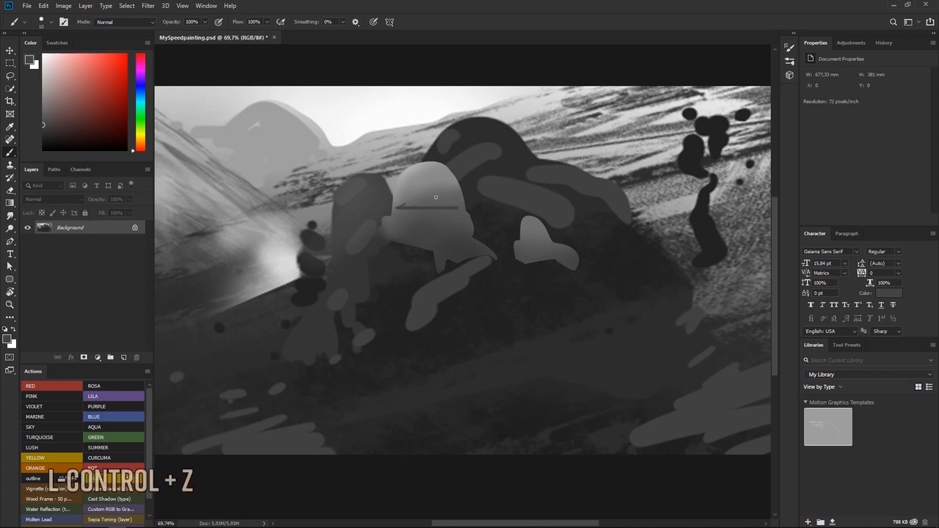
pyautogui.press('shift')
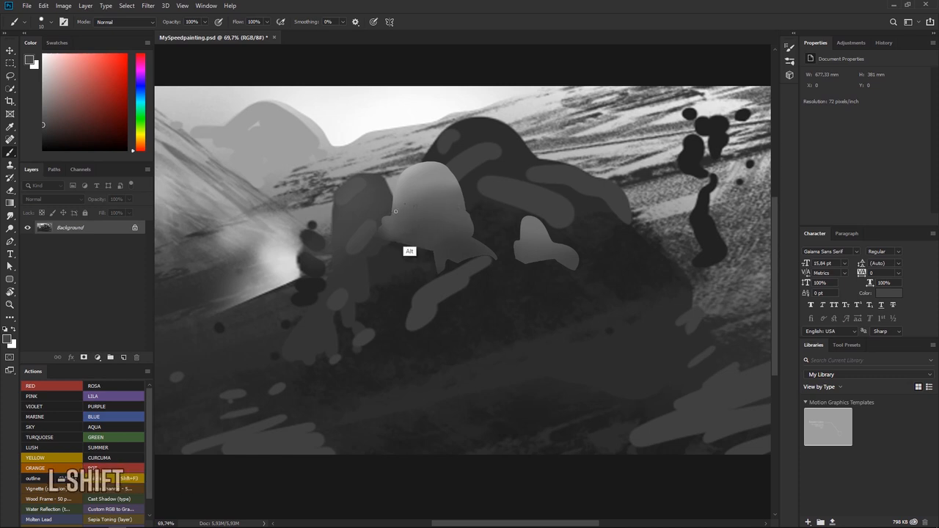
pyautogui.press('alt')
pyautogui.press('b')
pyautogui.moveTo(393, 212); pyautogui.dragTo(449, 213)
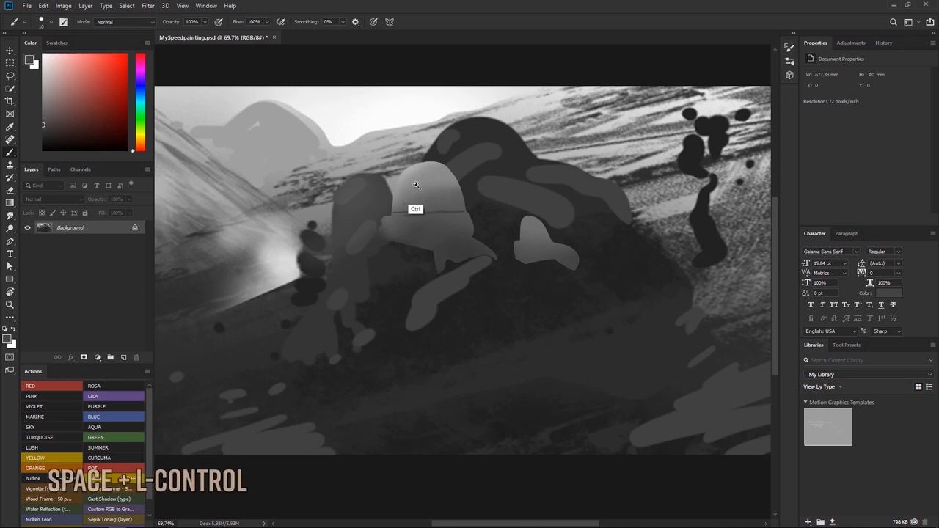
pyautogui.moveTo(418, 184); pyautogui.dragTo(443, 187)
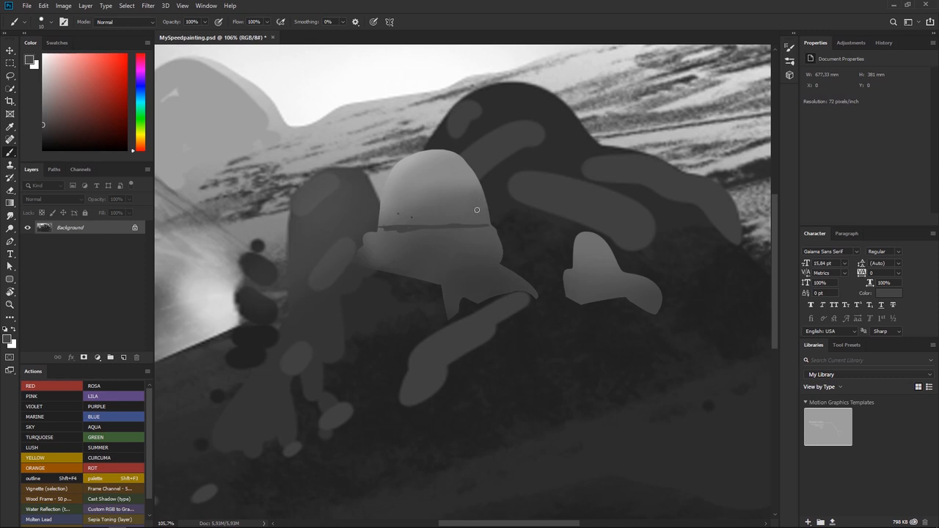
# - Paint a straight dark band across the dome's lower part with a 28 px hard round brush and a sampled dark grey
pyautogui.rightClick(434, 256)
pyautogui.press('Return')
pyautogui.hotkey('ctrl', 'z')
pyautogui.keyDown('alt'); pyautogui.click(480, 311); pyautogui.keyUp('alt')
pyautogui.moveTo(376, 250)
pyautogui.mouseDown()
pyautogui.moveTo(512, 277)
pyautogui.moveTo(381, 241)
pyautogui.mouseUp()
pyautogui.keyDown('shift'); pyautogui.click(513, 250); pyautogui.keyUp('shift')
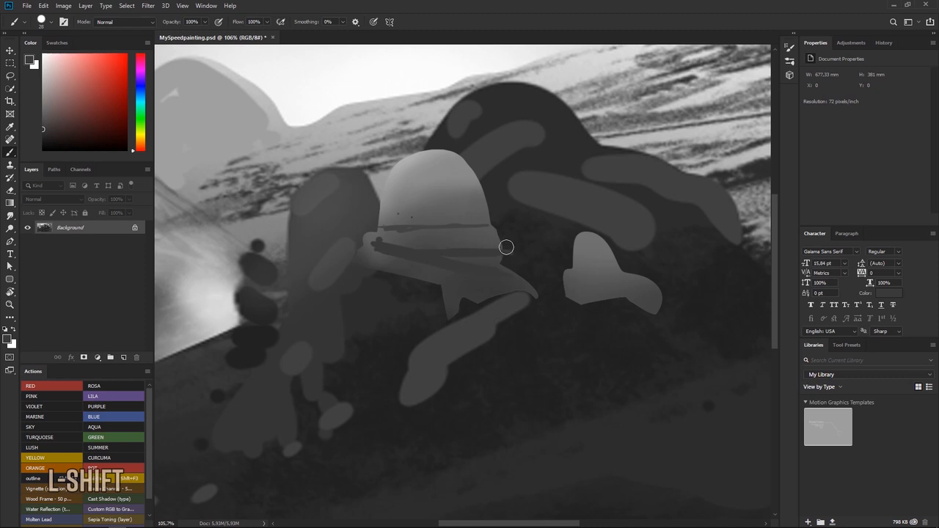
# - Paint a straight horizontal bridge from the large dome to the small rock with a 28 px brush, light grey above and darker grey below
pyautogui.keyDown('alt'); pyautogui.click(503, 269); pyautogui.keyUp('alt')
pyautogui.keyDown('shift'); pyautogui.click(569, 250); pyautogui.keyUp('shift')
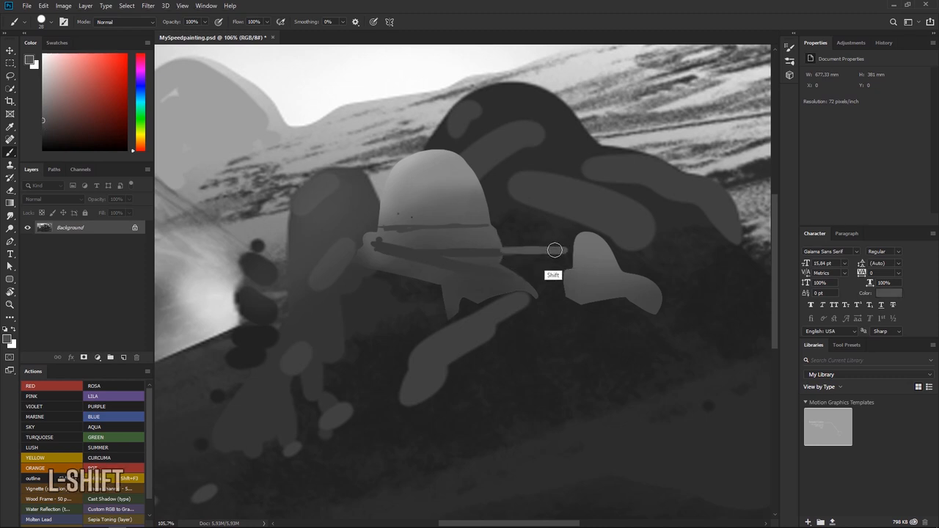
pyautogui.keyDown('alt'); pyautogui.click(584, 238); pyautogui.keyUp('alt')
pyautogui.moveTo(584, 242)
pyautogui.mouseDown()
pyautogui.moveTo(481, 248)
pyautogui.moveTo(459, 198)
pyautogui.mouseUp()
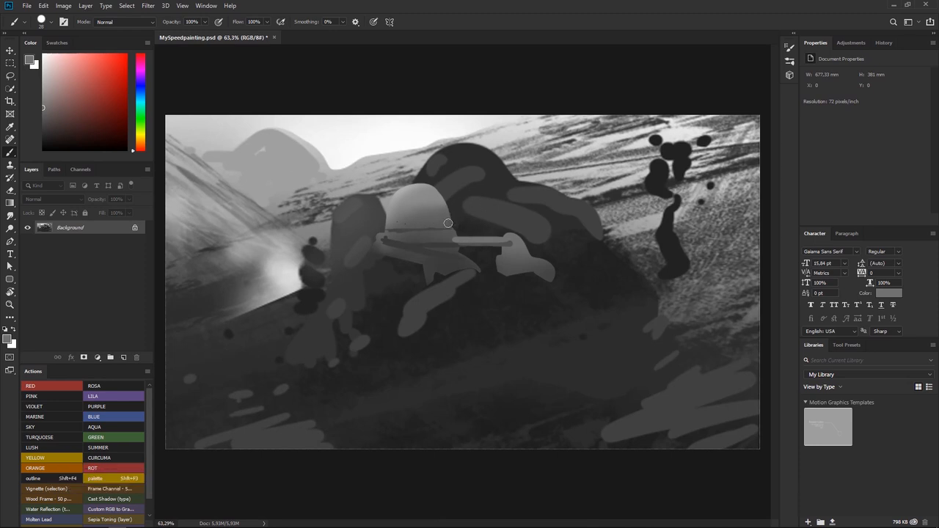
pyautogui.keyDown('alt'); pyautogui.click(443, 265); pyautogui.keyUp('alt')
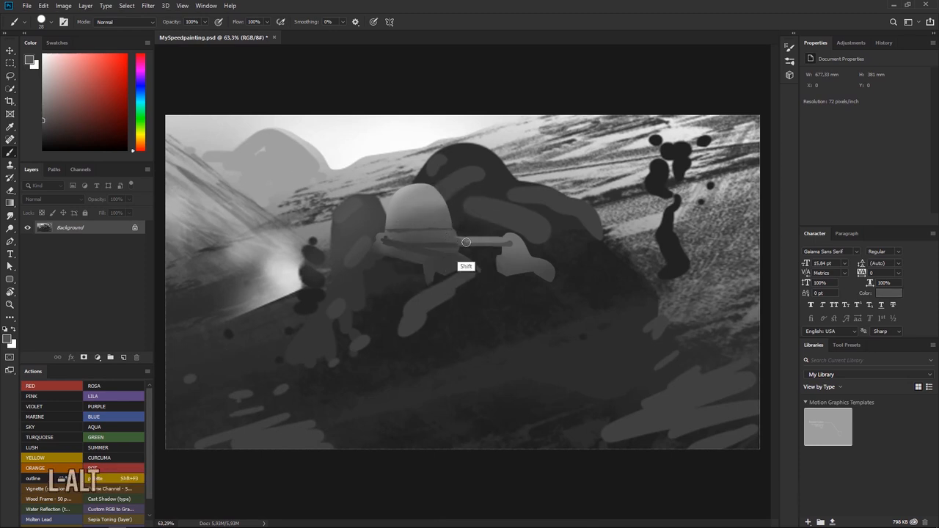
pyautogui.keyDown('shift'); pyautogui.click(513, 243); pyautogui.keyUp('shift')
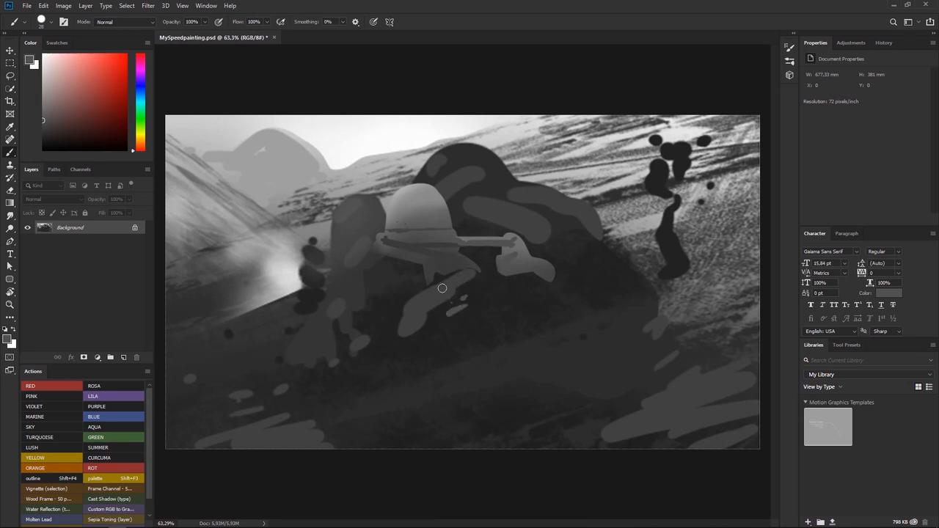
# - Darken the painting's midtones with a Curves adjustment that maps input 98 to output 70
pyautogui.hotkey('ctrl', 'm')
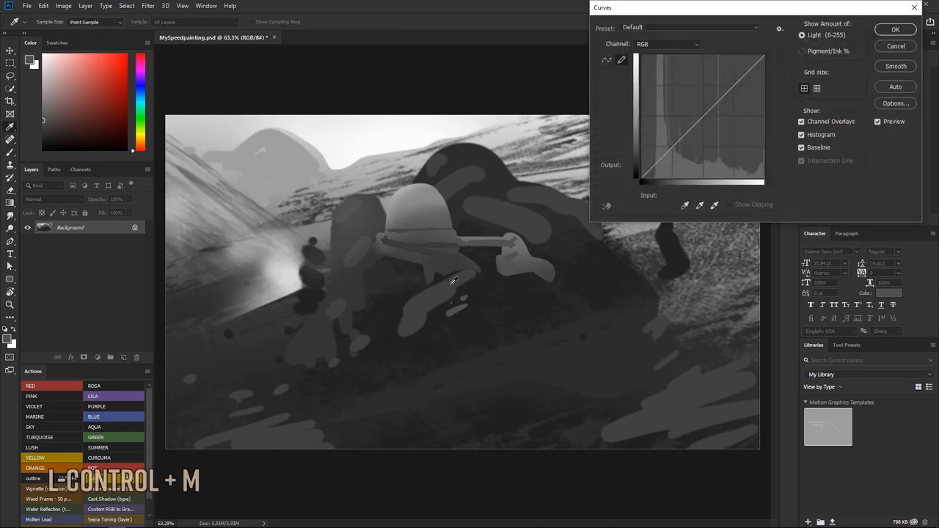
pyautogui.click(604, 61)
pyautogui.moveTo(686, 137); pyautogui.dragTo(689, 145)
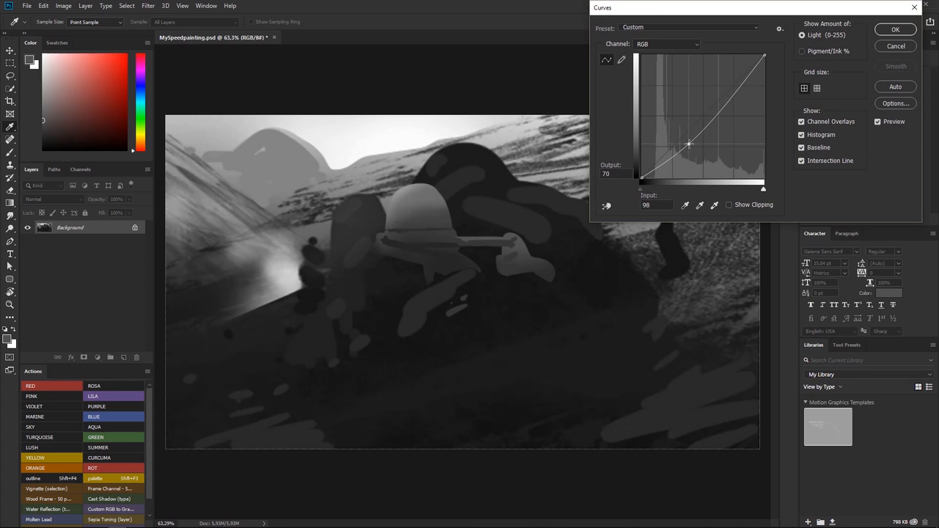
pyautogui.moveTo(688, 143); pyautogui.dragTo(689, 144)
pyautogui.click(895, 29)
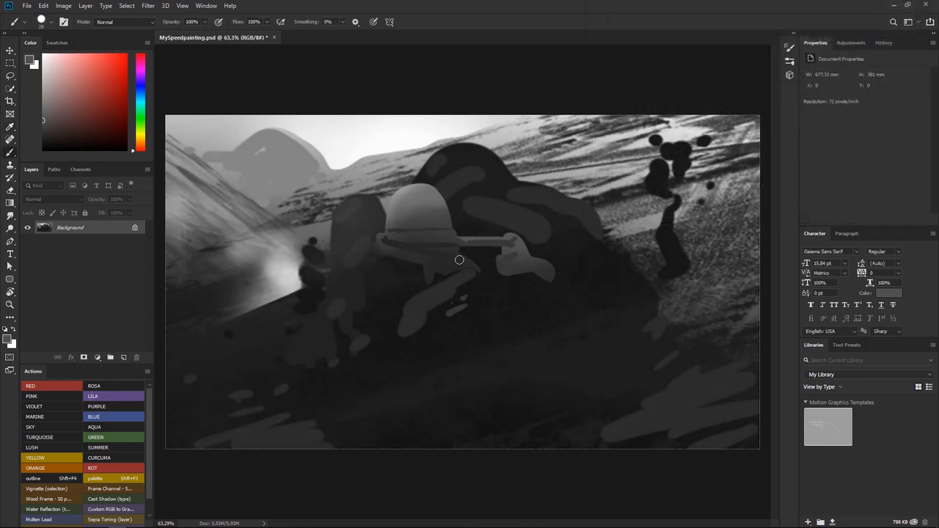
# - Paint a light grey rounded cap on top of the large dome and shade its underside with greys sampled from the dome
pyautogui.press('b')
pyautogui.hotkey('ctrl', 'space')
pyautogui.moveTo(465, 195); pyautogui.dragTo(480, 194)
pyautogui.moveTo(477, 196); pyautogui.dragTo(480, 197)
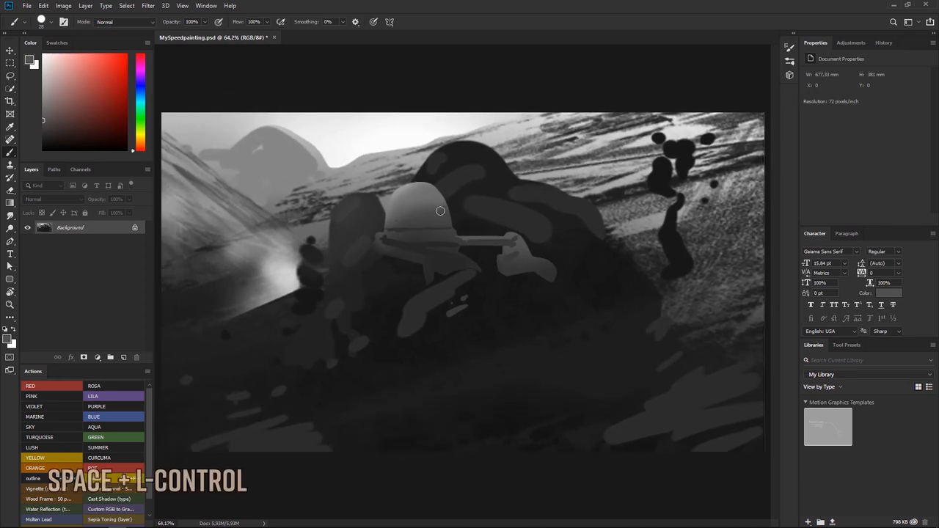
pyautogui.moveTo(419, 198); pyautogui.dragTo(457, 193)
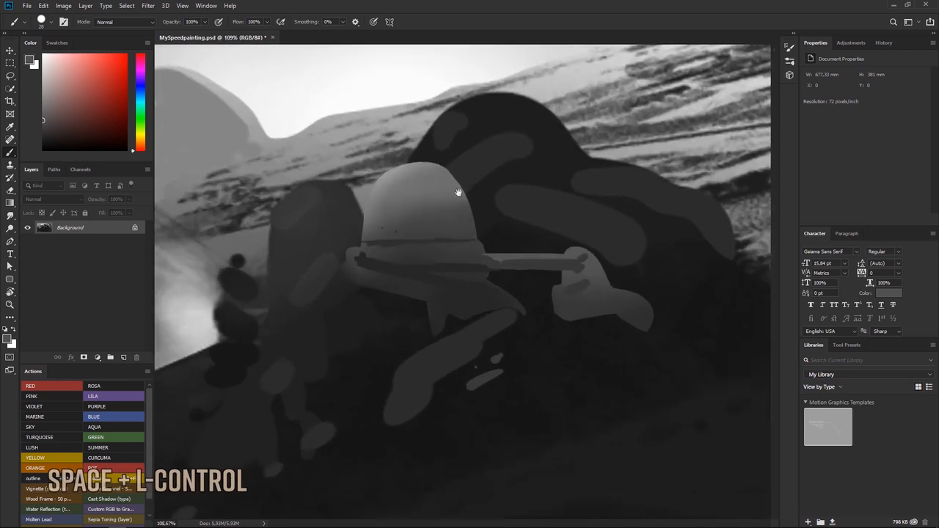
pyautogui.keyDown('alt'); pyautogui.click(407, 168); pyautogui.keyUp('alt')
pyautogui.click(413, 162)
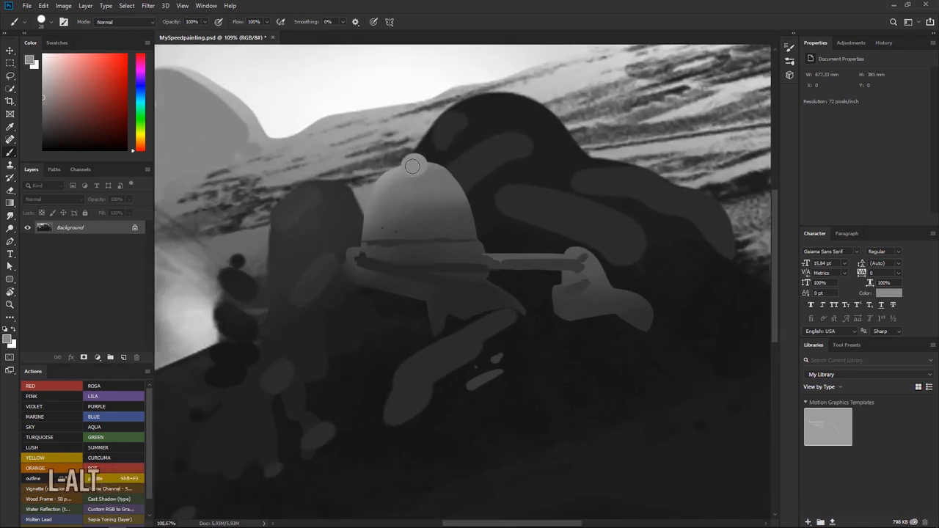
pyautogui.moveTo(418, 163)
pyautogui.mouseDown()
pyautogui.moveTo(432, 199)
pyautogui.moveTo(427, 175)
pyautogui.moveTo(404, 173)
pyautogui.moveTo(441, 175)
pyautogui.moveTo(416, 176)
pyautogui.mouseUp()
pyautogui.keyDown('alt'); pyautogui.click(444, 213); pyautogui.keyUp('alt')
pyautogui.hotkey('ctrl', 'z')
pyautogui.keyDown('alt'); pyautogui.click(439, 176); pyautogui.keyUp('alt')
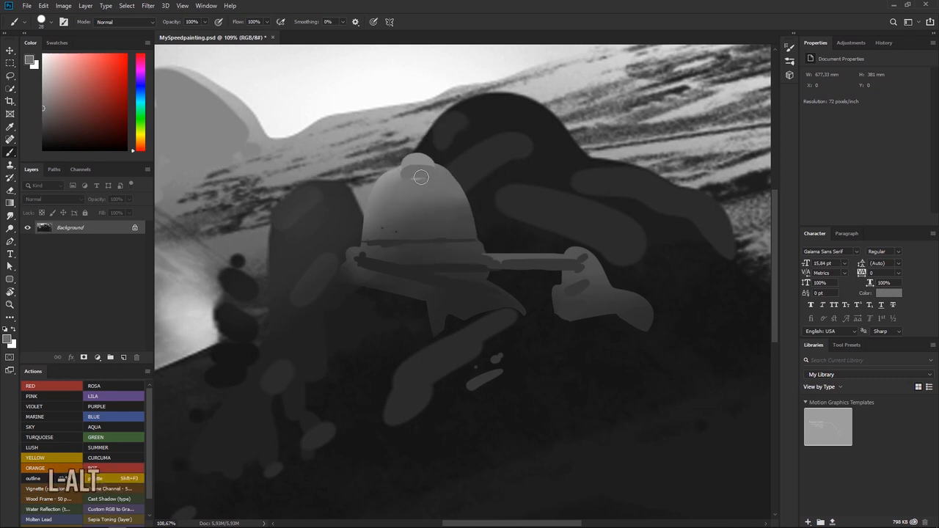
# - Add a small knob above the large dome's cap and paint thin vertical spires on both structures with a 15 px brush
pyautogui.keyDown('alt'); pyautogui.click(418, 159); pyautogui.keyUp('alt')
pyautogui.click(415, 149)
pyautogui.keyDown('alt'); pyautogui.click(431, 200); pyautogui.keyUp('alt')
pyautogui.rightClick(448, 160)
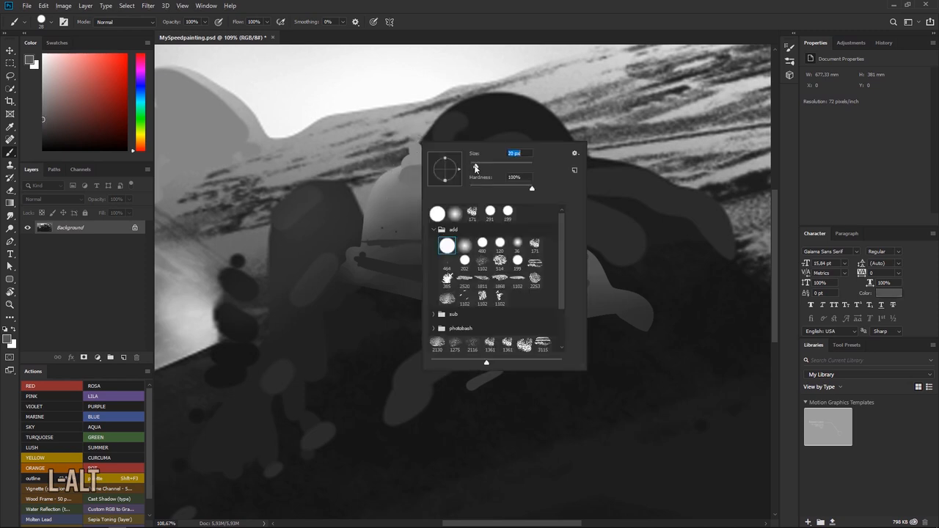
pyautogui.moveTo(477, 169); pyautogui.dragTo(474, 169)
pyautogui.click(415, 142)
pyautogui.moveTo(415, 142); pyautogui.dragTo(414, 91)
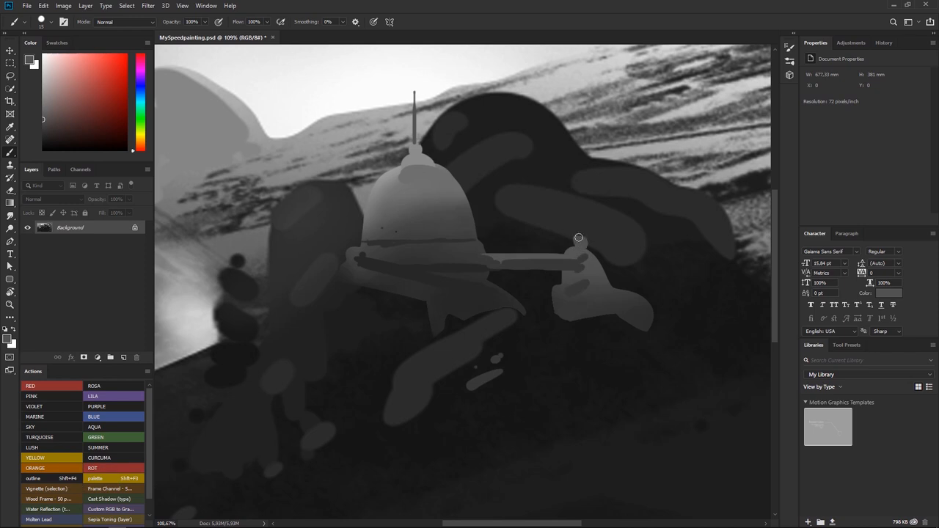
pyautogui.moveTo(576, 238)
pyautogui.mouseDown()
pyautogui.moveTo(575, 189)
pyautogui.moveTo(462, 201)
pyautogui.mouseUp()
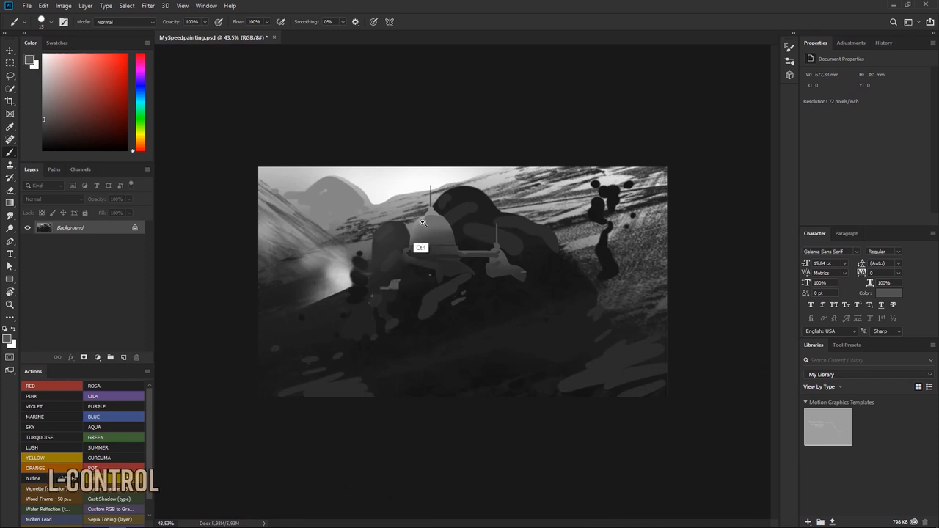
# - Paint a row of dark arched windows around the base of the large dome in a sampled dark grey
pyautogui.moveTo(413, 256); pyautogui.dragTo(459, 261)
pyautogui.keyDown('alt'); pyautogui.click(461, 262); pyautogui.keyUp('alt')
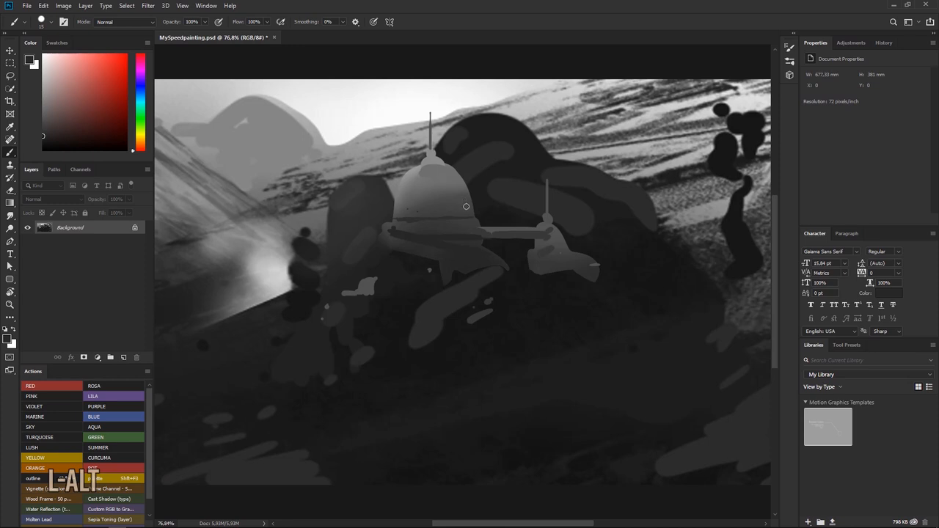
pyautogui.hotkey('ctrl', 'z')
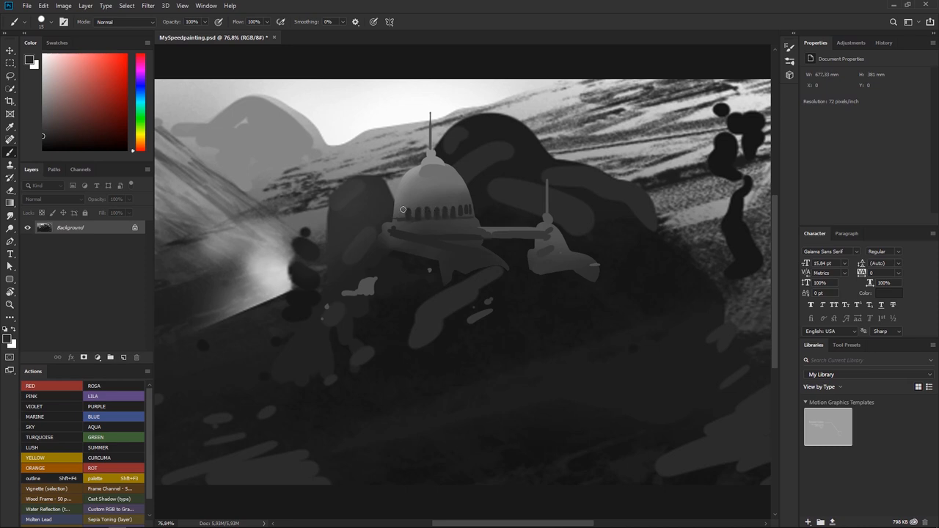
# - Add a row of small dark dots above the large dome's arches and a thin straight seam higher across it
pyautogui.keyDown('shift'); pyautogui.click(465, 205); pyautogui.keyUp('shift')
pyautogui.click(471, 190)
pyautogui.keyDown('shift'); pyautogui.click(401, 188); pyautogui.keyUp('shift')
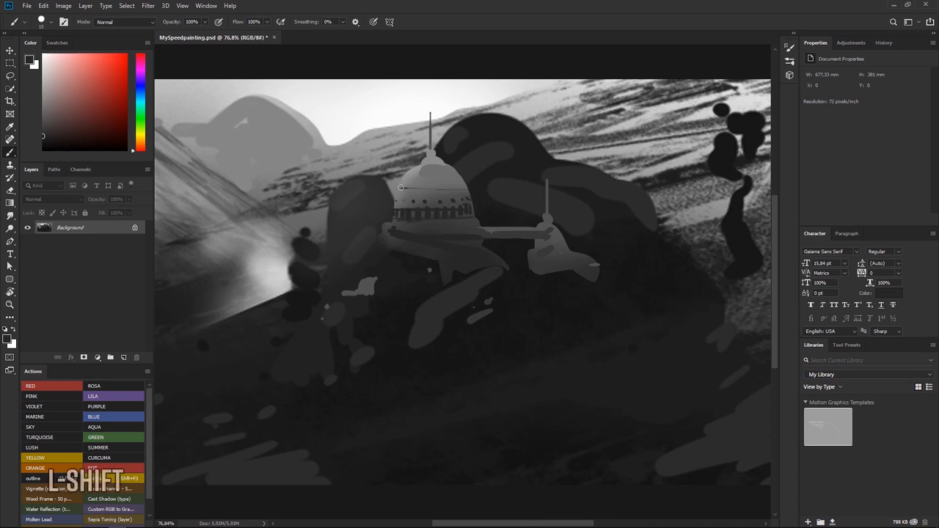
# - Paint vertical ribs on the upper part of the large dome and a straight light ledge beneath its arches in sampled greys
pyautogui.keyDown('alt'); pyautogui.click(420, 177); pyautogui.keyUp('alt')
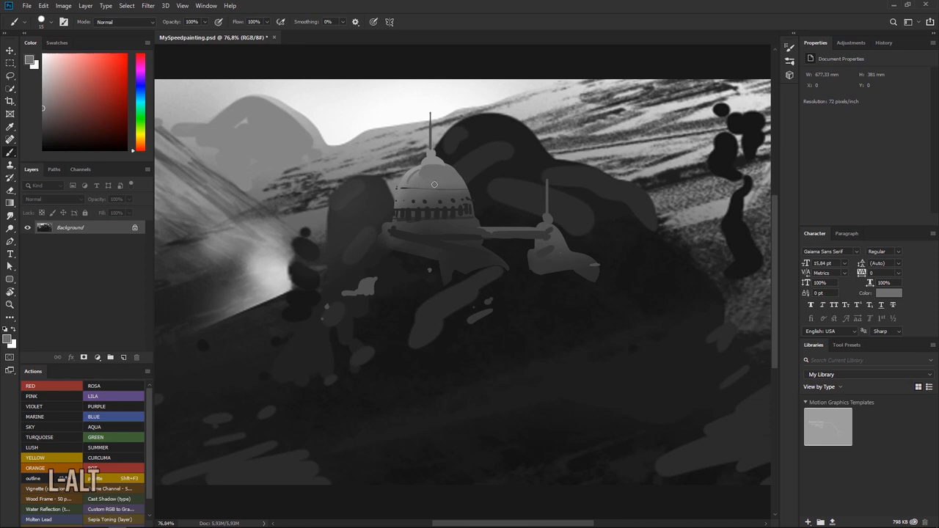
pyautogui.keyDown('alt'); pyautogui.click(417, 176); pyautogui.keyUp('alt')
pyautogui.moveTo(447, 169)
pyautogui.mouseDown()
pyautogui.moveTo(469, 198)
pyautogui.moveTo(439, 253)
pyautogui.moveTo(477, 256)
pyautogui.moveTo(422, 218)
pyautogui.mouseUp()
pyautogui.keyDown('alt'); pyautogui.click(421, 217); pyautogui.keyUp('alt')
pyautogui.keyDown('shift'); pyautogui.click(382, 227); pyautogui.keyUp('shift')
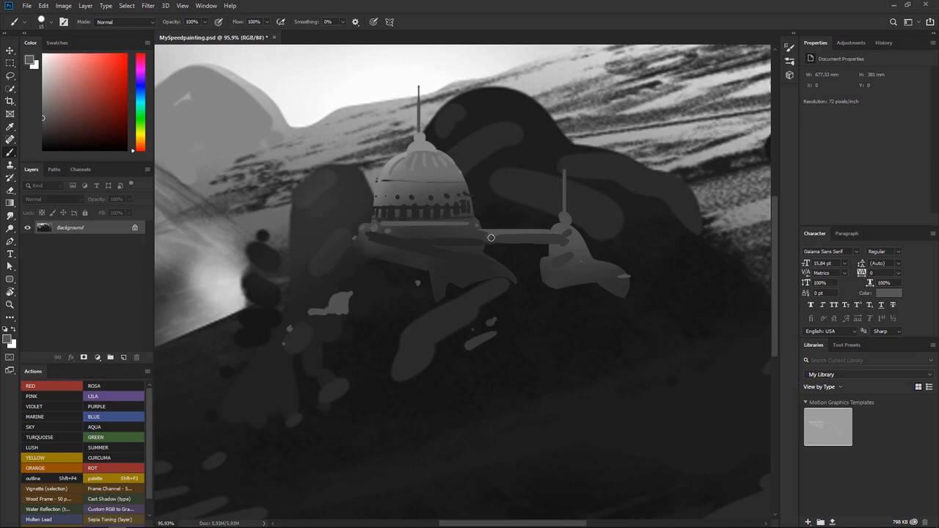
# - Shape the small dome with sampled greys and paint a row of dark windows above a straight dark line at its base
pyautogui.keyDown('alt'); pyautogui.click(563, 228); pyautogui.keyUp('alt')
pyautogui.keyDown('alt'); pyautogui.click(556, 277); pyautogui.keyUp('alt')
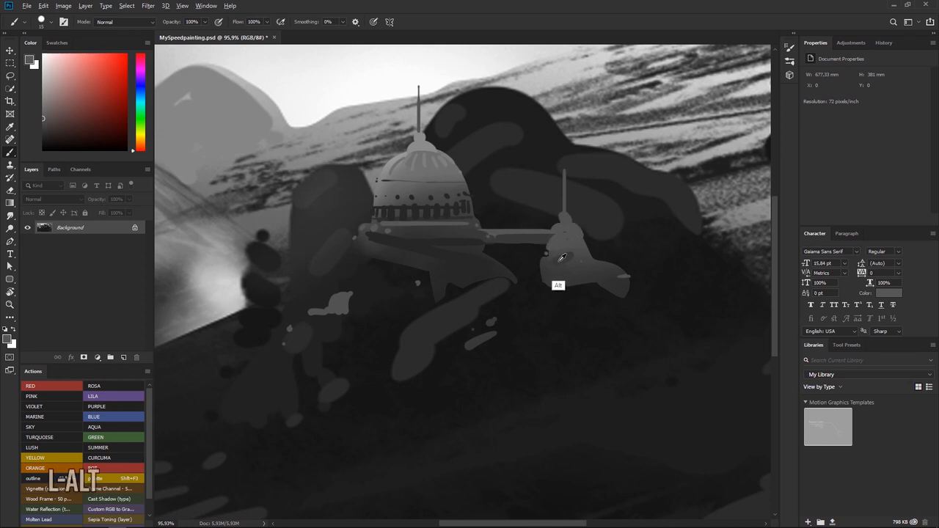
pyautogui.keyDown('alt'); pyautogui.click(564, 259); pyautogui.keyUp('alt')
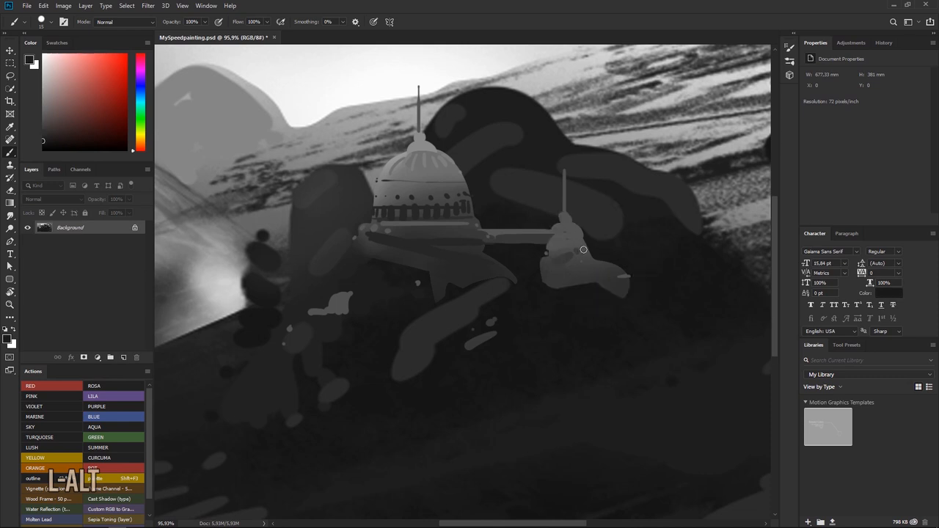
pyautogui.moveTo(577, 252); pyautogui.dragTo(578, 255)
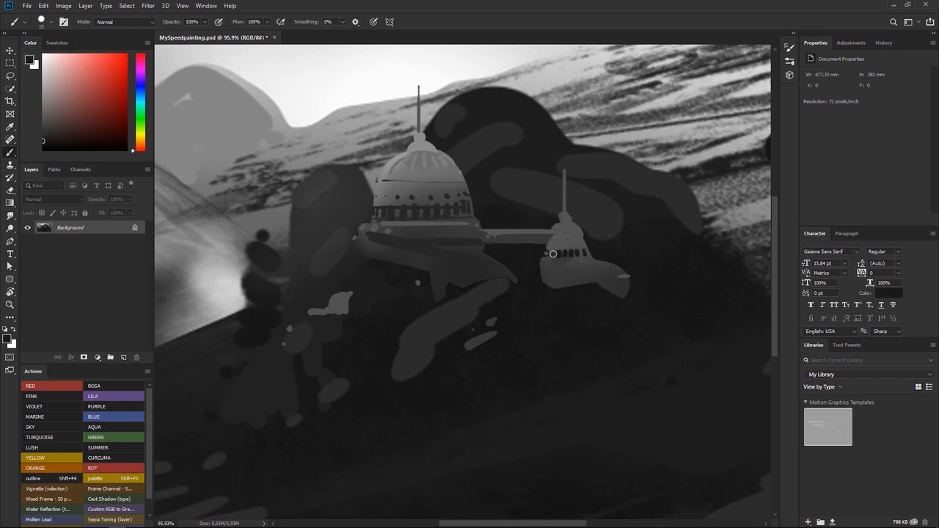
pyautogui.moveTo(541, 258); pyautogui.dragTo(589, 260)
pyautogui.hotkey('ctrl', 'z')
pyautogui.keyDown('alt'); pyautogui.click(586, 254); pyautogui.keyUp('alt')
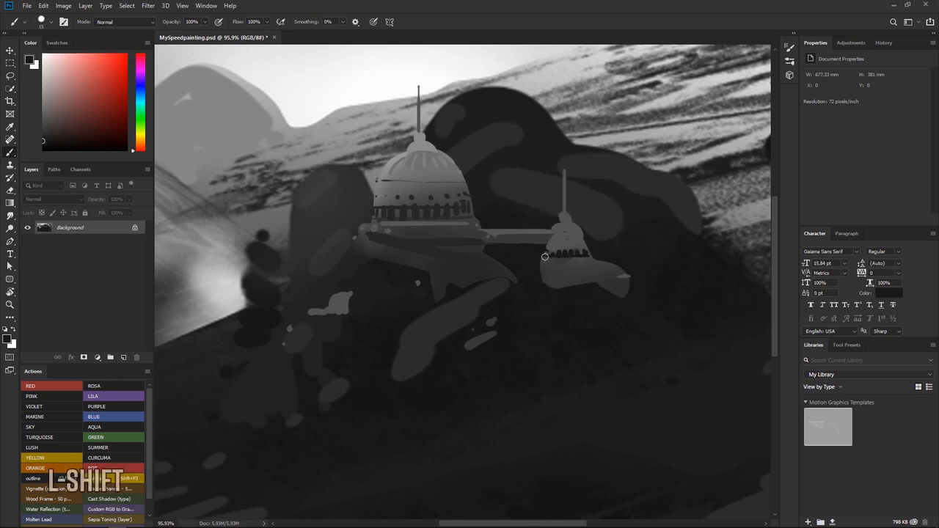
# - Touch up the small dome's edges and the band beneath the large dome with sampled dark greys
pyautogui.moveTo(546, 215)
pyautogui.mouseDown()
pyautogui.moveTo(514, 248)
pyautogui.moveTo(536, 267)
pyautogui.moveTo(522, 312)
pyautogui.mouseUp()
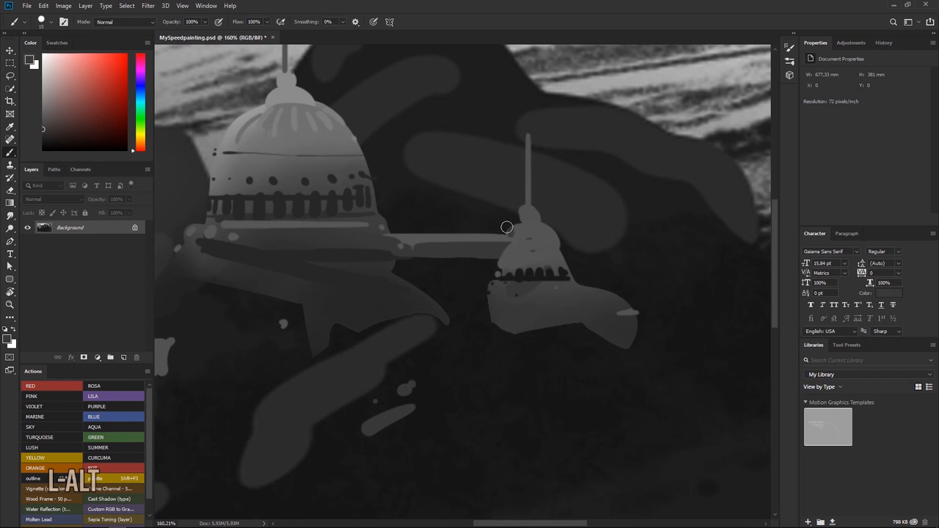
pyautogui.keyDown('alt'); pyautogui.click(530, 300); pyautogui.keyUp('alt')
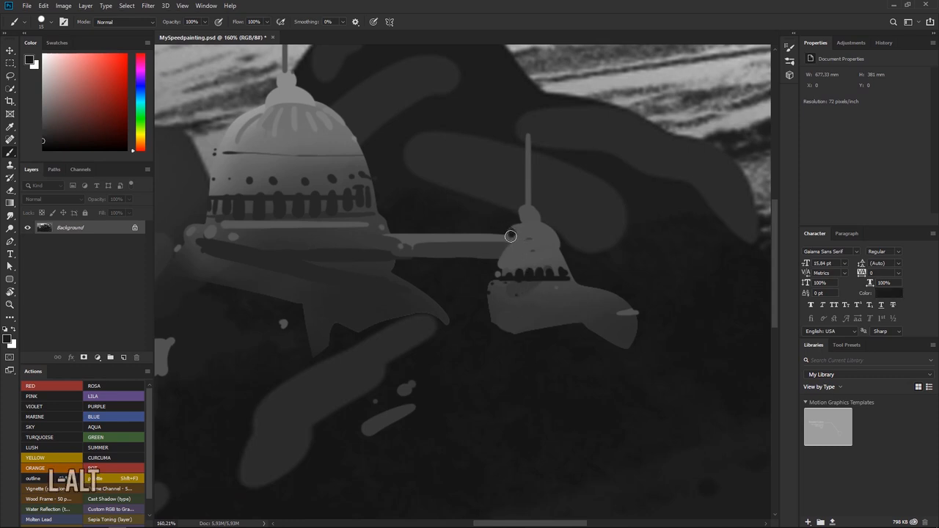
pyautogui.moveTo(352, 262)
pyautogui.mouseDown()
pyautogui.moveTo(308, 256)
pyautogui.moveTo(369, 234)
pyautogui.moveTo(371, 260)
pyautogui.moveTo(364, 249)
pyautogui.mouseUp()
pyautogui.keyDown('alt'); pyautogui.click(363, 237); pyautogui.keyUp('alt')
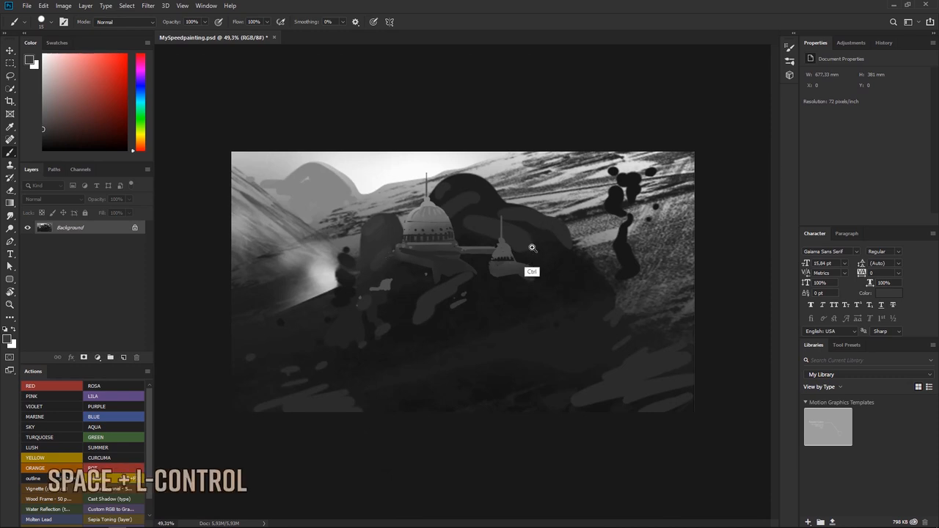
# - Enlarge the brush to 53 px and paint rock planes on the slope below the domes in sampled greys
pyautogui.moveTo(531, 247); pyautogui.dragTo(551, 266)
pyautogui.keyDown('alt'); pyautogui.click(554, 268); pyautogui.keyUp('alt')
pyautogui.keyDown('alt'); pyautogui.click(544, 273); pyautogui.keyUp('alt')
pyautogui.rightClick(547, 270)
pyautogui.click(606, 291)
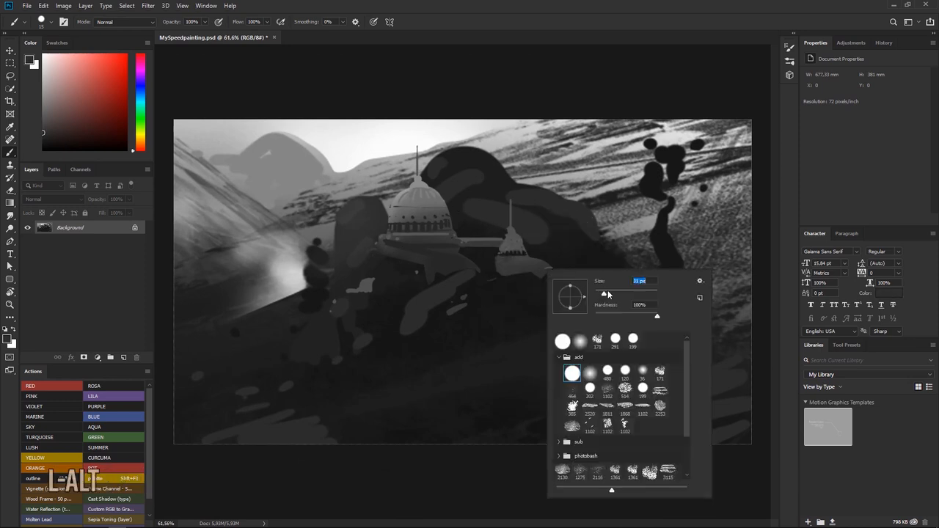
pyautogui.moveTo(506, 280); pyautogui.dragTo(482, 294)
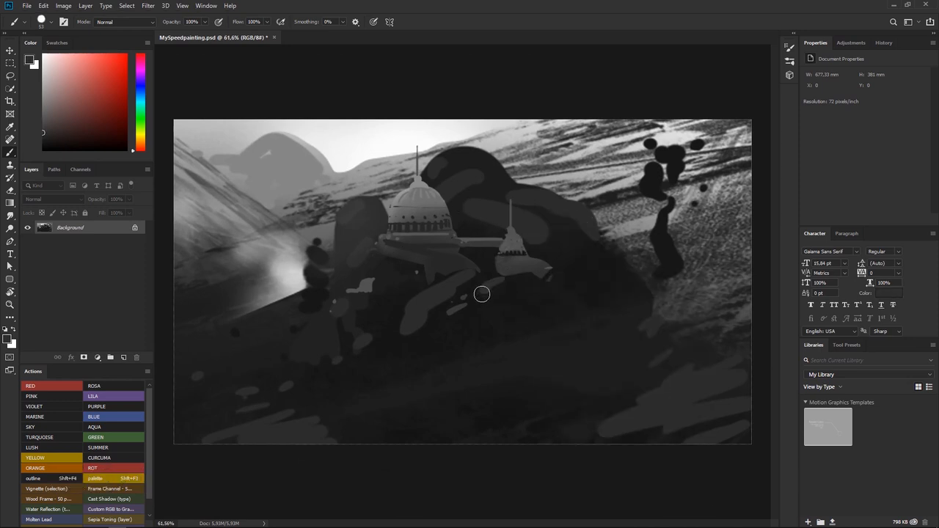
pyautogui.keyDown('alt'); pyautogui.click(426, 324); pyautogui.keyUp('alt')
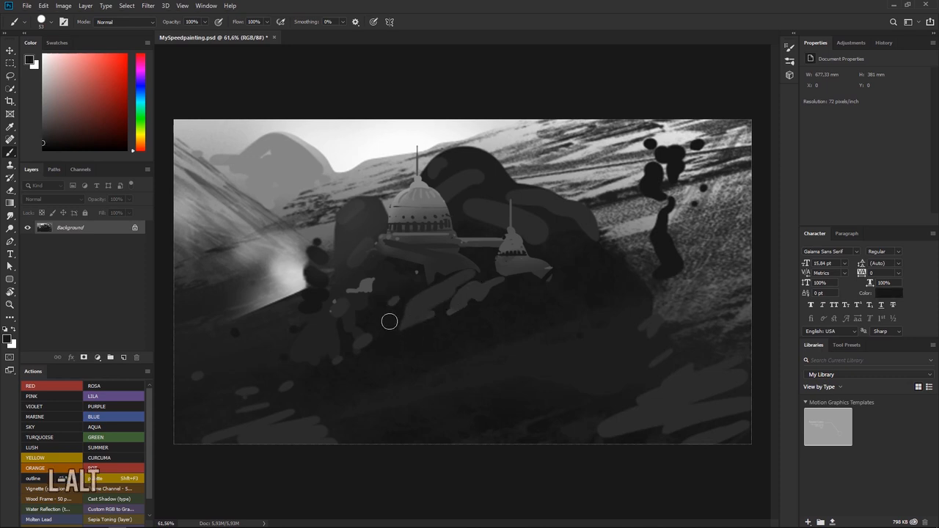
pyautogui.keyDown('alt'); pyautogui.click(373, 252); pyautogui.keyUp('alt')
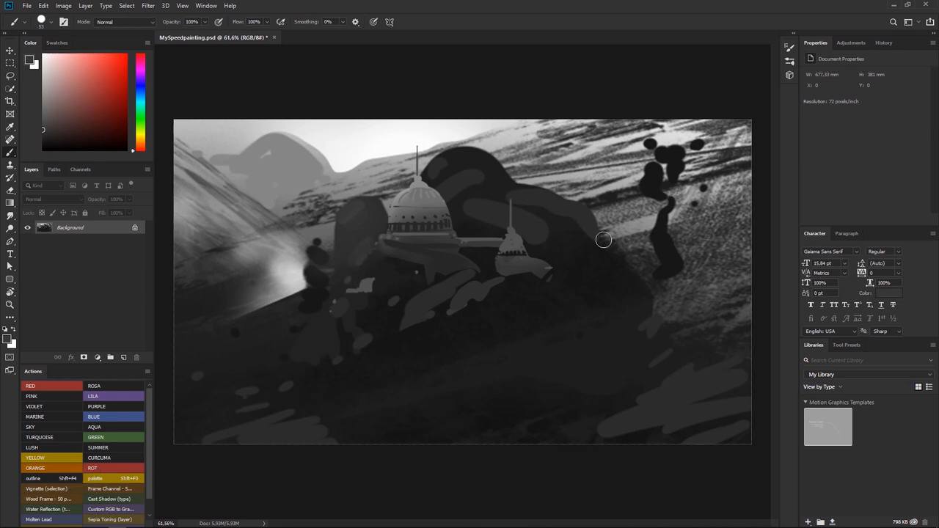
# - Cover the upper dark blobs on the right hillside with diagonal strokes in light and mid greys sampled nearby
pyautogui.keyDown('alt'); pyautogui.click(710, 169); pyautogui.keyUp('alt')
pyautogui.moveTo(717, 140); pyautogui.dragTo(678, 154)
pyautogui.keyDown('alt'); pyautogui.click(652, 138); pyautogui.keyUp('alt')
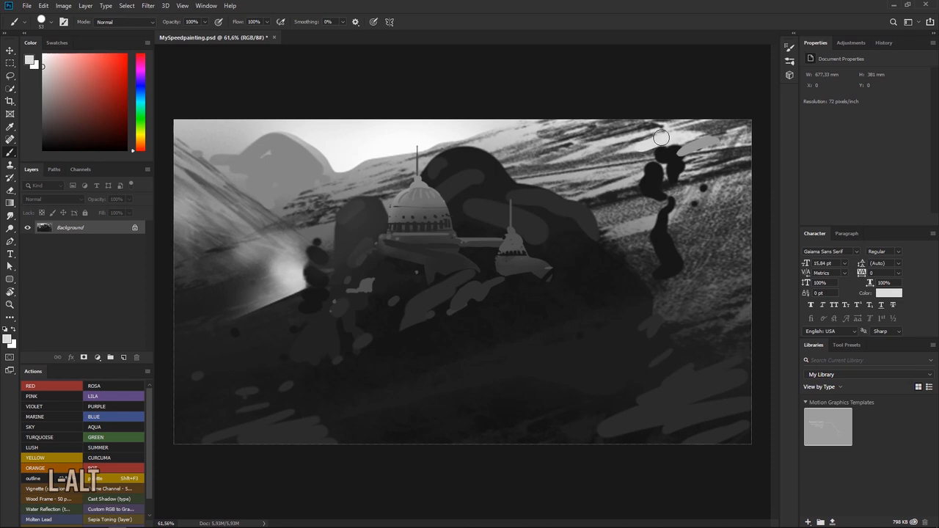
pyautogui.keyDown('alt'); pyautogui.click(631, 170); pyautogui.keyUp('alt')
pyautogui.keyDown('alt'); pyautogui.click(631, 196); pyautogui.keyUp('alt')
pyautogui.keyDown('alt'); pyautogui.click(643, 182); pyautogui.keyUp('alt')
pyautogui.moveTo(648, 157); pyautogui.dragTo(687, 150)
pyautogui.keyDown('alt'); pyautogui.click(624, 200); pyautogui.keyUp('alt')
pyautogui.keyDown('alt'); pyautogui.click(630, 207); pyautogui.keyUp('alt')
pyautogui.keyDown('alt'); pyautogui.click(638, 163); pyautogui.keyUp('alt')
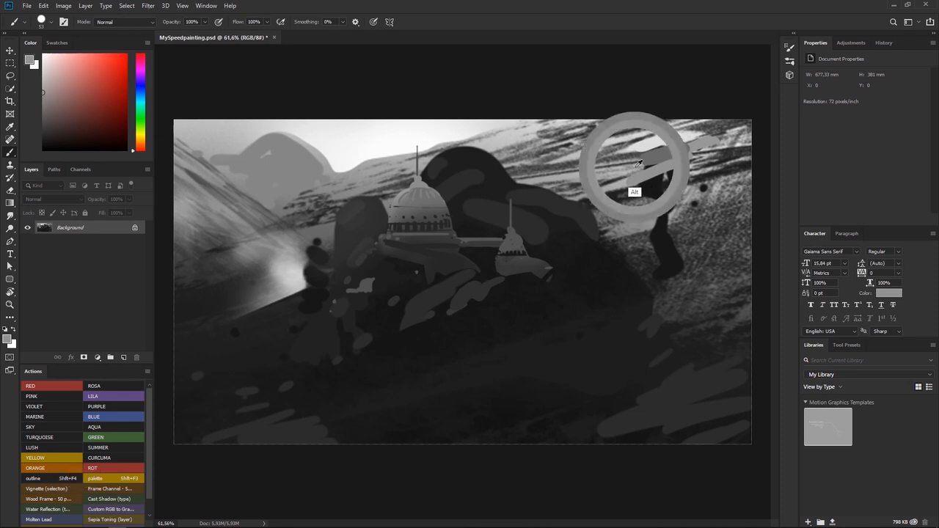
# - Cover the middle dark blobs on the right hillside with diagonal sampled grey strokes, and undo the stray stroke at the left rocks
pyautogui.keyDown('alt'); pyautogui.click(703, 184); pyautogui.keyUp('alt')
pyautogui.moveTo(702, 184)
pyautogui.mouseDown()
pyautogui.moveTo(625, 198)
pyautogui.moveTo(650, 200)
pyautogui.moveTo(638, 208)
pyautogui.moveTo(682, 197)
pyautogui.moveTo(630, 221)
pyautogui.moveTo(640, 225)
pyautogui.moveTo(702, 204)
pyautogui.moveTo(623, 221)
pyautogui.moveTo(686, 228)
pyautogui.moveTo(634, 240)
pyautogui.moveTo(664, 246)
pyautogui.moveTo(634, 251)
pyautogui.mouseUp()
pyautogui.keyDown('alt'); pyautogui.click(681, 204); pyautogui.keyUp('alt')
pyautogui.keyDown('alt'); pyautogui.click(643, 234); pyautogui.keyUp('alt')
pyautogui.keyDown('alt'); pyautogui.click(660, 245); pyautogui.keyUp('alt')
pyautogui.keyDown('alt'); pyautogui.click(685, 229); pyautogui.keyUp('alt')
pyautogui.keyDown('alt'); pyautogui.click(315, 266); pyautogui.keyUp('alt')
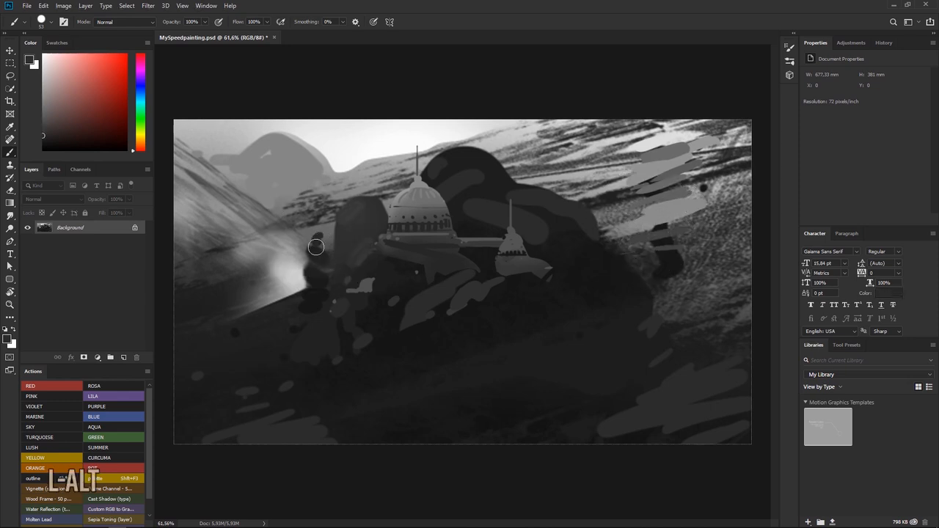
pyautogui.hotkey('ctrl', 'z')
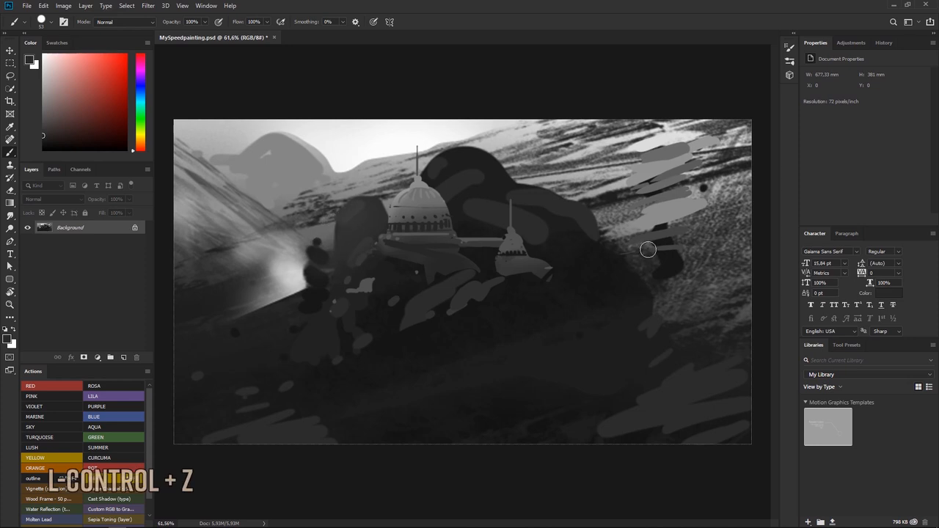
# - Paint sampled grey strokes beside the lowest dark blob where the right hillside meets the central rock
pyautogui.keyDown('alt'); pyautogui.click(681, 240); pyautogui.keyUp('alt')
pyautogui.keyDown('alt'); pyautogui.click(663, 243); pyautogui.keyUp('alt')
pyautogui.moveTo(655, 237)
pyautogui.mouseDown()
pyautogui.moveTo(627, 250)
pyautogui.moveTo(662, 228)
pyautogui.moveTo(628, 242)
pyautogui.moveTo(671, 238)
pyautogui.moveTo(622, 255)
pyautogui.moveTo(629, 226)
pyautogui.moveTo(619, 248)
pyautogui.mouseUp()
pyautogui.keyDown('alt'); pyautogui.click(645, 275); pyautogui.keyUp('alt')
pyautogui.keyDown('alt'); pyautogui.click(634, 226); pyautogui.keyUp('alt')
pyautogui.moveTo(513, 227); pyautogui.dragTo(556, 239)
pyautogui.moveTo(527, 269); pyautogui.dragTo(552, 268)
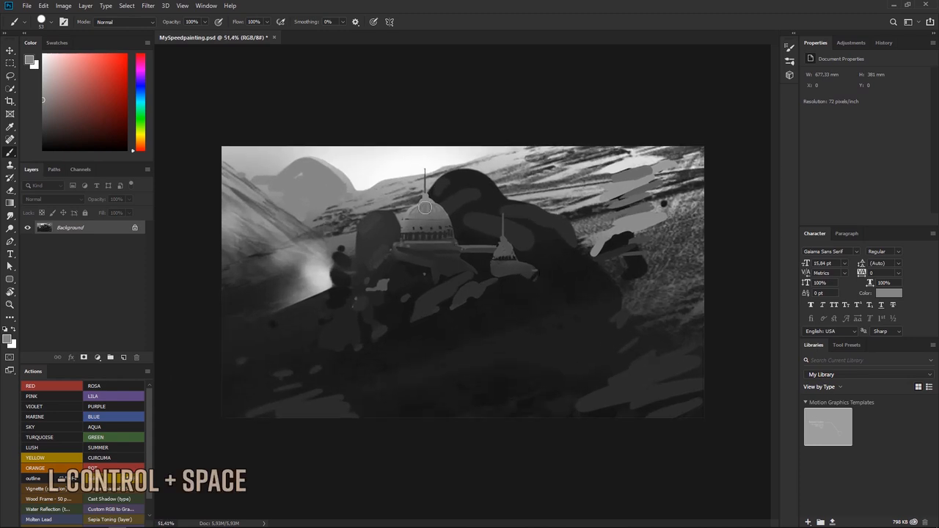
# - Reduce the brush to 20 px and paint light and dark facets in sampled greys on the rock below the main dome
pyautogui.keyDown('alt'); pyautogui.click(446, 325); pyautogui.keyUp('alt')
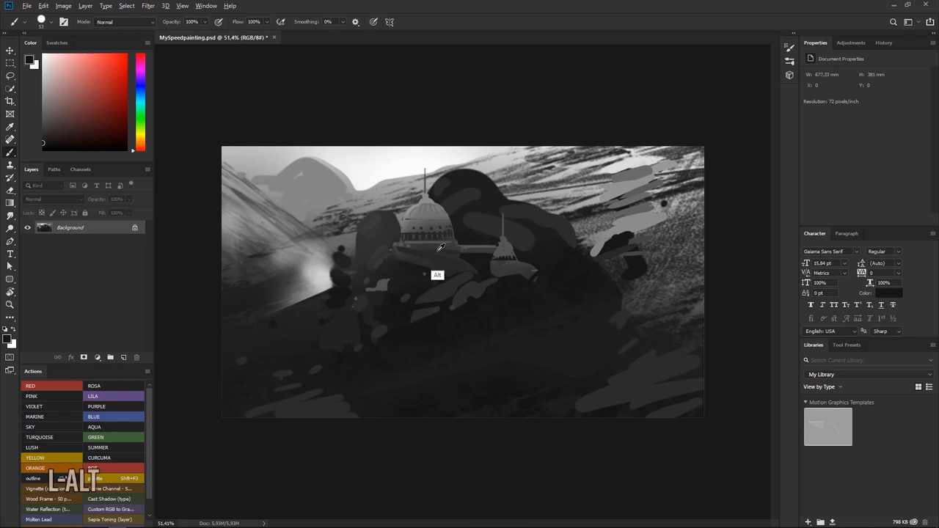
pyautogui.moveTo(440, 242)
pyautogui.mouseDown()
pyautogui.moveTo(477, 235)
pyautogui.moveTo(440, 283)
pyautogui.moveTo(476, 260)
pyautogui.moveTo(431, 286)
pyautogui.moveTo(416, 317)
pyautogui.moveTo(452, 315)
pyautogui.moveTo(436, 297)
pyautogui.moveTo(438, 309)
pyautogui.mouseUp()
pyautogui.rightClick(472, 261)
pyautogui.click(470, 264)
pyautogui.hotkey('ctrl', 'z')
pyautogui.keyDown('alt'); pyautogui.click(432, 282); pyautogui.keyUp('alt')
pyautogui.keyDown('alt'); pyautogui.click(440, 274); pyautogui.keyUp('alt')
pyautogui.keyDown('alt'); pyautogui.click(447, 280); pyautogui.keyUp('alt')
pyautogui.keyDown('alt'); pyautogui.click(428, 330); pyautogui.keyUp('alt')
pyautogui.keyDown('alt'); pyautogui.click(446, 281); pyautogui.keyUp('alt')
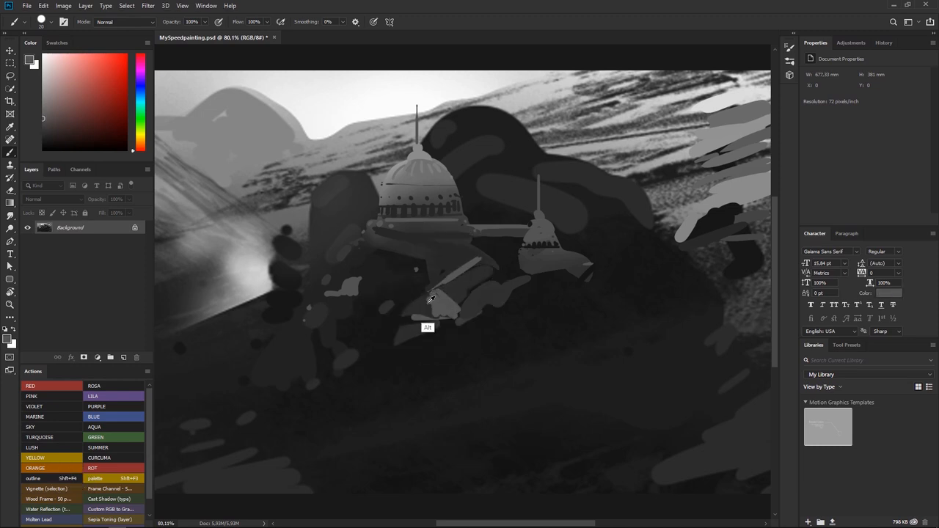
# - Refine the light rock facet with sampled greys and add a light diagonal stroke along the rock edge beneath it
pyautogui.keyDown('alt'); pyautogui.click(434, 302); pyautogui.keyUp('alt')
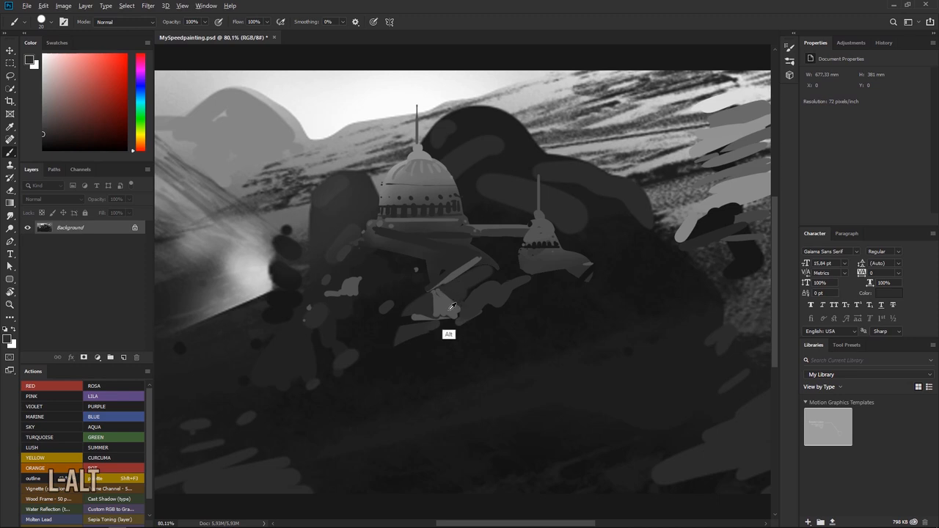
pyautogui.keyDown('alt'); pyautogui.click(453, 308); pyautogui.keyUp('alt')
pyautogui.moveTo(452, 325); pyautogui.dragTo(406, 354)
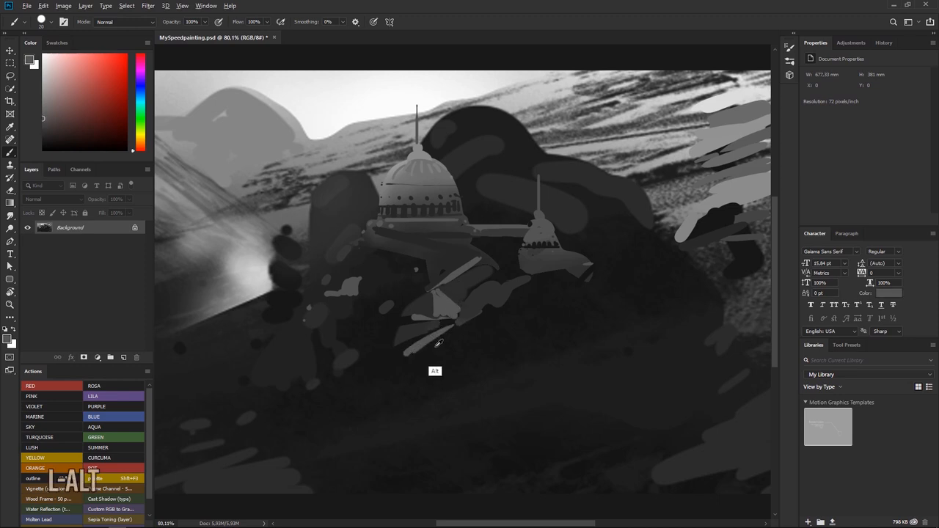
pyautogui.keyDown('alt'); pyautogui.click(448, 301); pyautogui.keyUp('alt')
# - Paint arched supports beneath the bridge between the two domes in sampled dark greys
pyautogui.moveTo(449, 301); pyautogui.dragTo(432, 261)
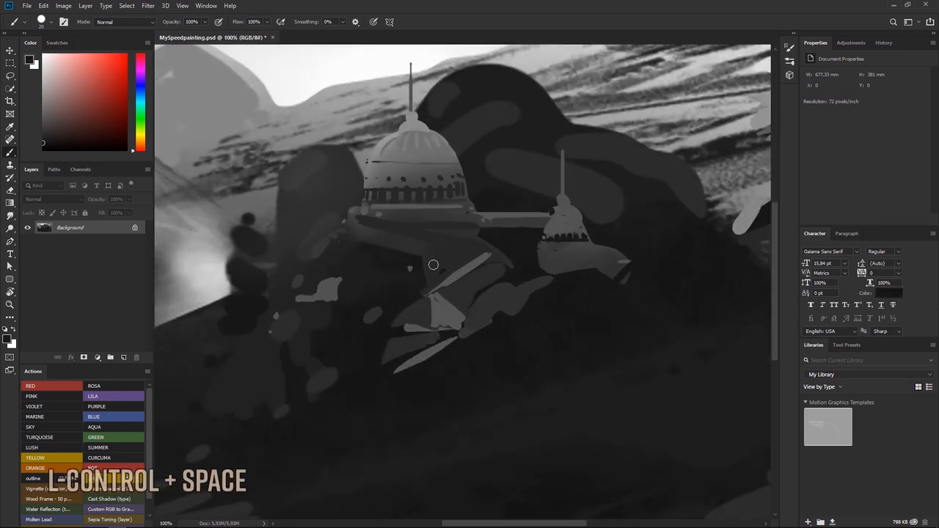
pyautogui.keyDown('alt'); pyautogui.click(401, 311); pyautogui.keyUp('alt')
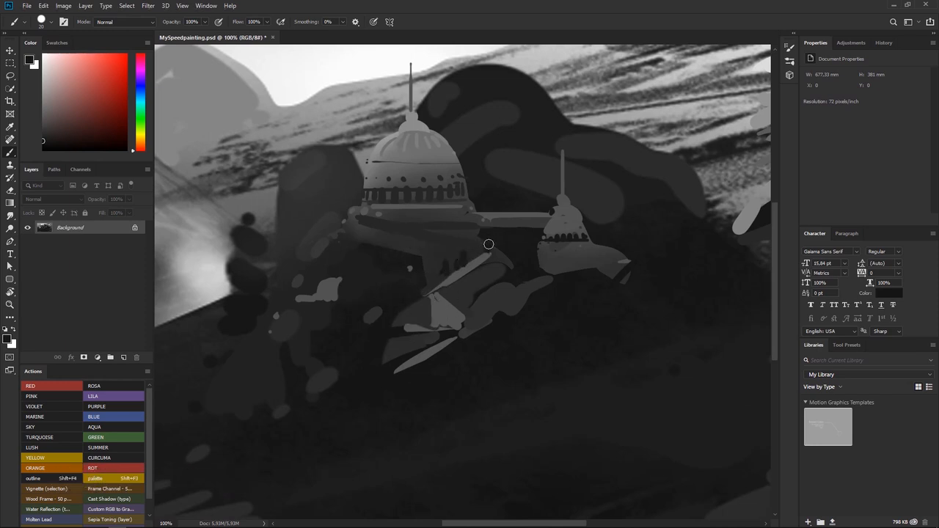
pyautogui.keyDown('alt'); pyautogui.click(486, 248); pyautogui.keyUp('alt')
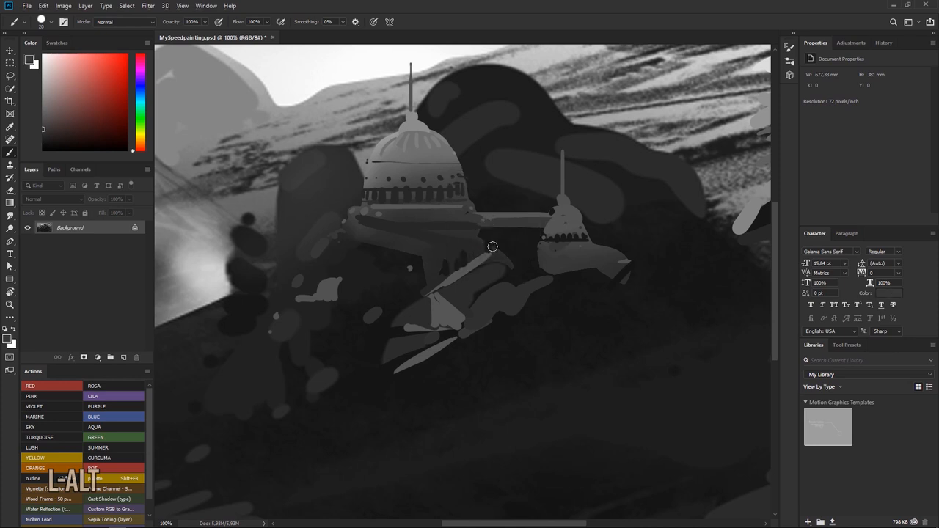
pyautogui.moveTo(495, 252)
pyautogui.mouseDown()
pyautogui.moveTo(480, 231)
pyautogui.moveTo(495, 232)
pyautogui.moveTo(506, 260)
pyautogui.mouseUp()
pyautogui.moveTo(483, 224)
pyautogui.mouseDown()
pyautogui.moveTo(473, 250)
pyautogui.moveTo(459, 226)
pyautogui.moveTo(505, 232)
pyautogui.moveTo(510, 273)
pyautogui.moveTo(516, 234)
pyautogui.moveTo(536, 229)
pyautogui.moveTo(540, 265)
pyautogui.moveTo(504, 234)
pyautogui.mouseUp()
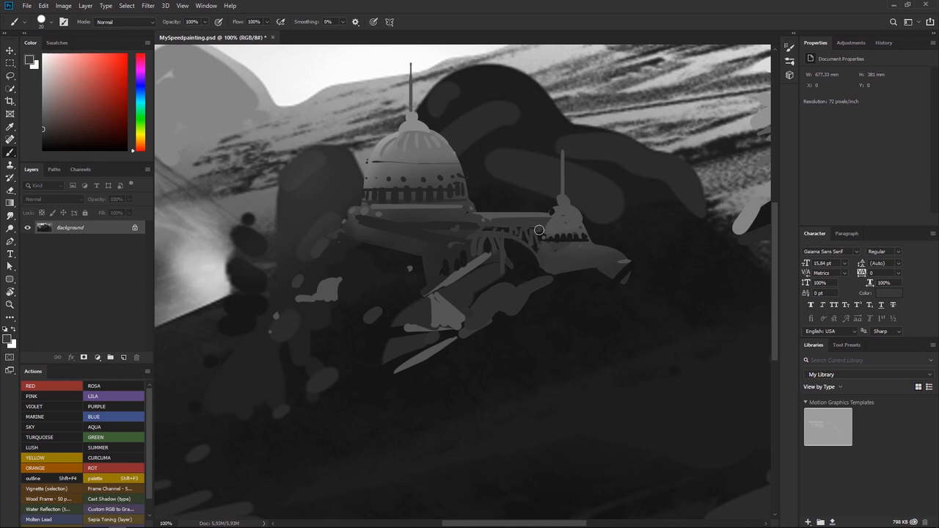
pyautogui.moveTo(535, 256); pyautogui.dragTo(485, 260)
pyautogui.moveTo(568, 245); pyautogui.dragTo(525, 262)
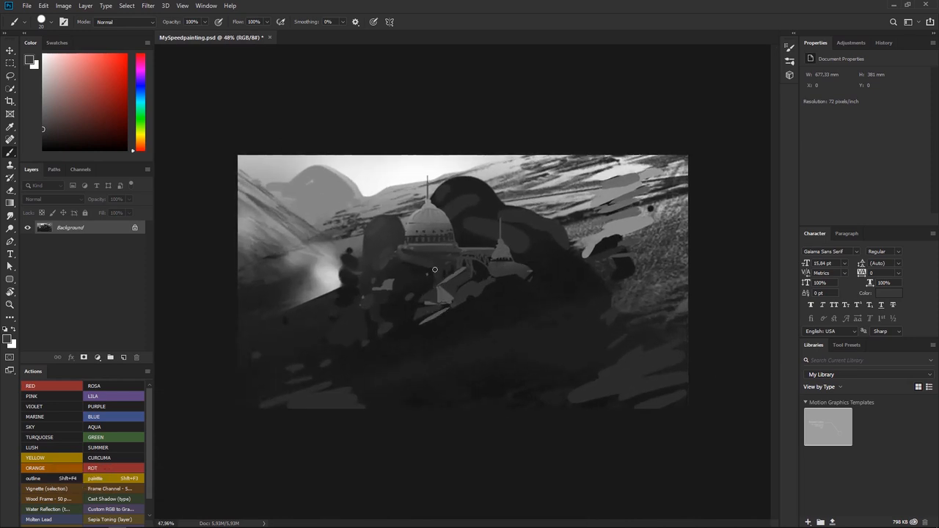
# - Enlarge the brush to 53 px and darken the base of the central rock with strokes of near-black
pyautogui.moveTo(363, 296); pyautogui.dragTo(543, 267)
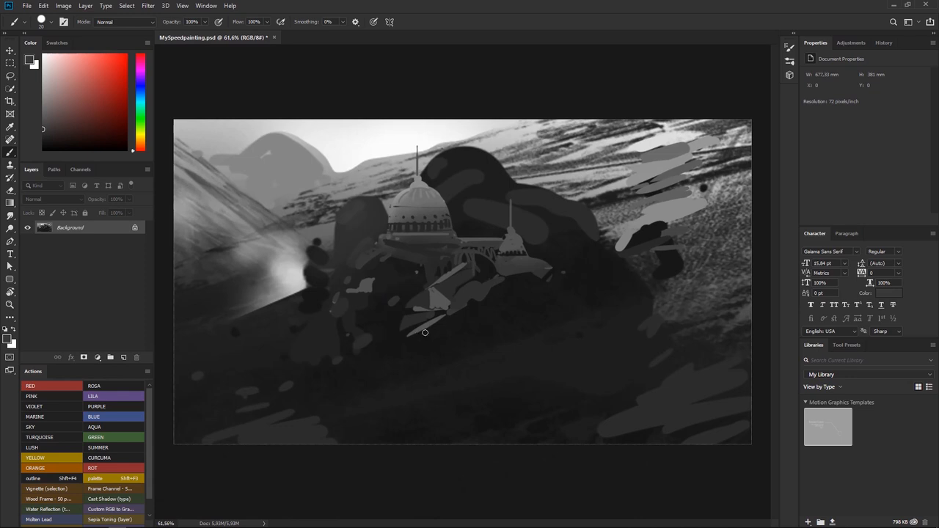
pyautogui.keyDown('alt'); pyautogui.click(670, 267); pyautogui.keyUp('alt')
pyautogui.rightClick(565, 299)
pyautogui.moveTo(610, 317); pyautogui.dragTo(628, 325)
pyautogui.press('Return')
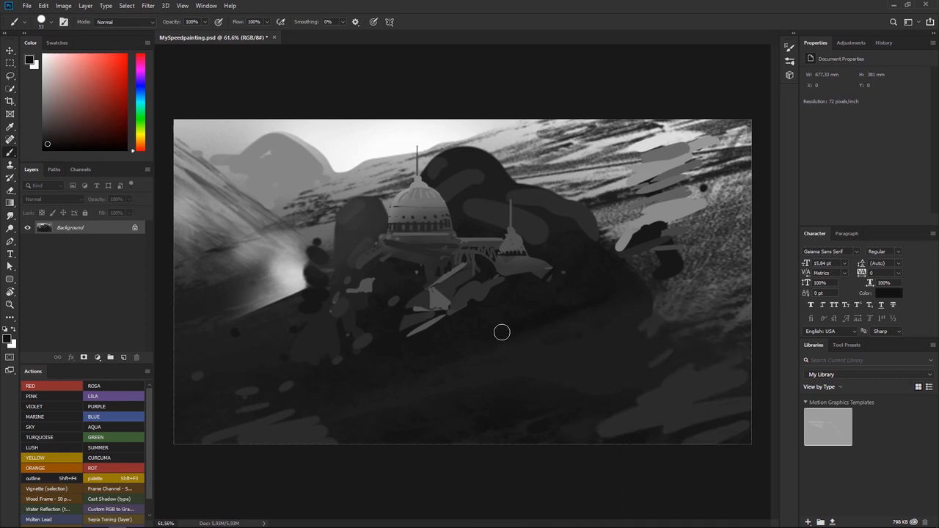
pyautogui.moveTo(377, 352); pyautogui.dragTo(345, 359)
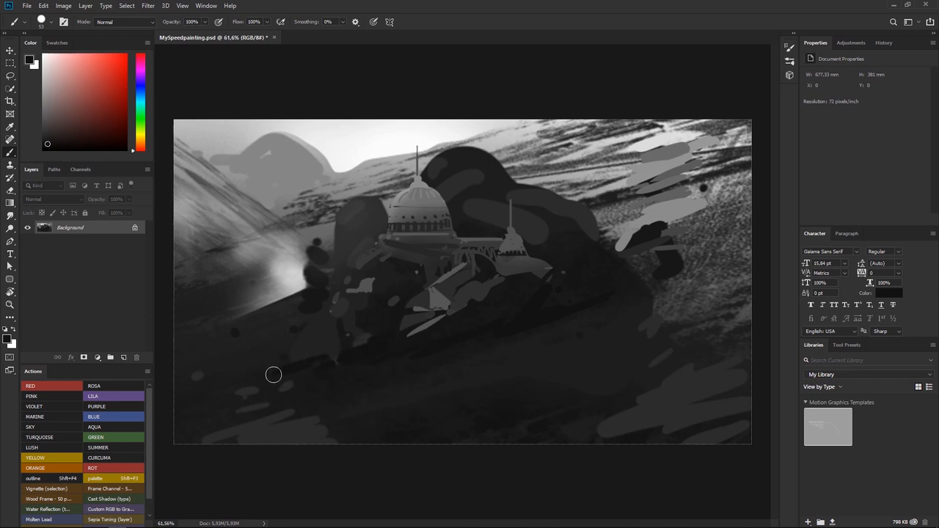
# - Paint the left slope beside the central rock with broad diagonal strokes in sampled dark and mid greys
pyautogui.keyDown('alt'); pyautogui.click(310, 348); pyautogui.keyUp('alt')
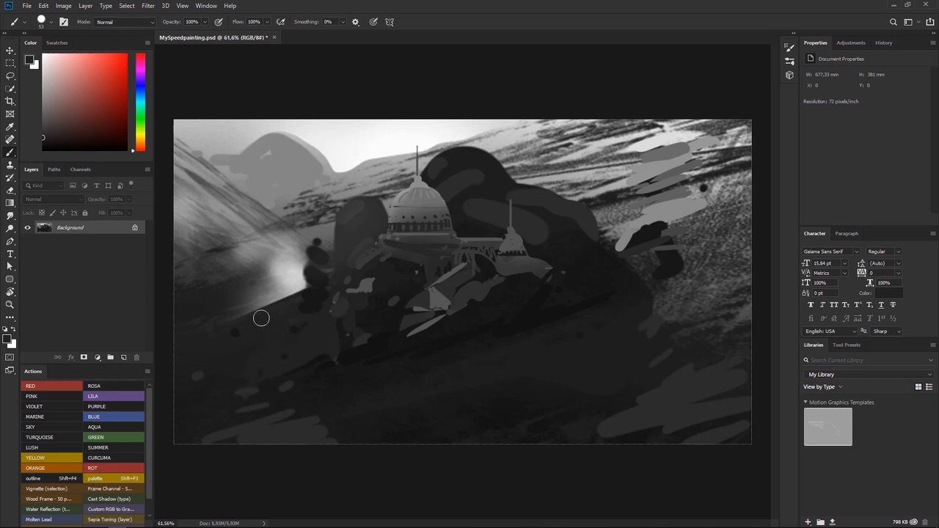
pyautogui.keyDown('alt'); pyautogui.click(228, 317); pyautogui.keyUp('alt')
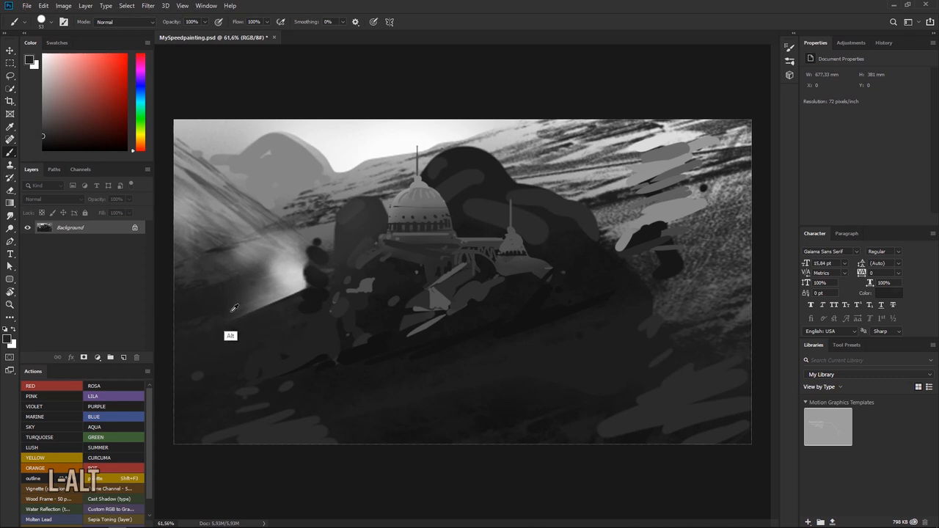
pyautogui.keyDown('alt'); pyautogui.click(239, 305); pyautogui.keyUp('alt')
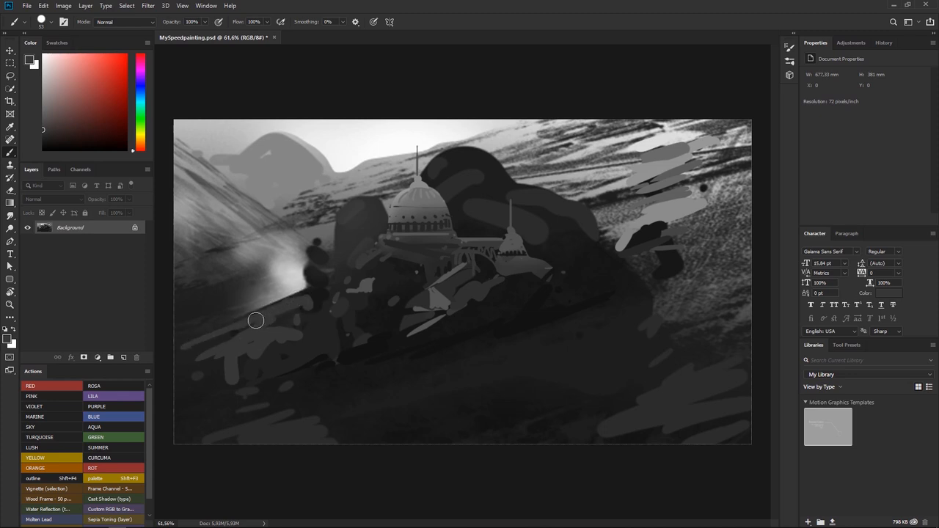
# - Try the 1811 and 1102 texture brushes on the lower left foreground, undoing each trial
pyautogui.moveTo(389, 263); pyautogui.dragTo(402, 235)
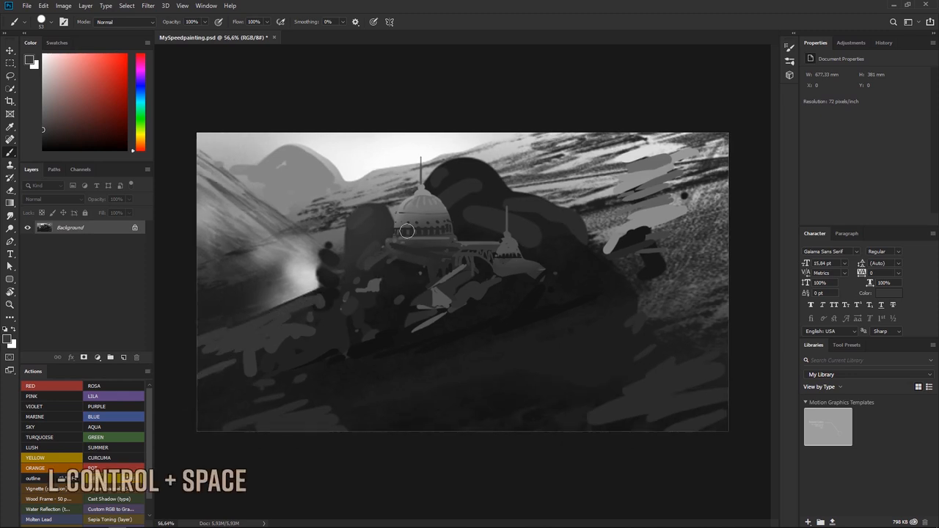
pyautogui.rightClick(395, 202)
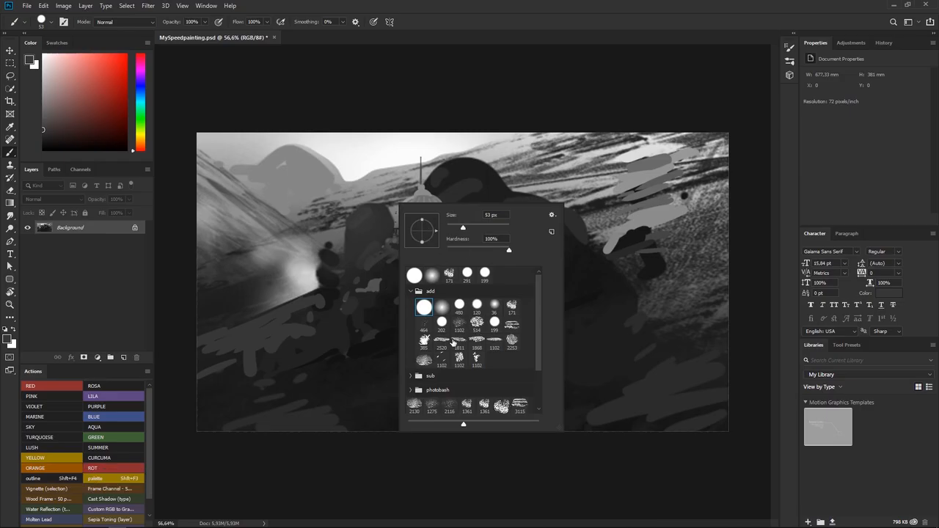
pyautogui.doubleClick(450, 343)
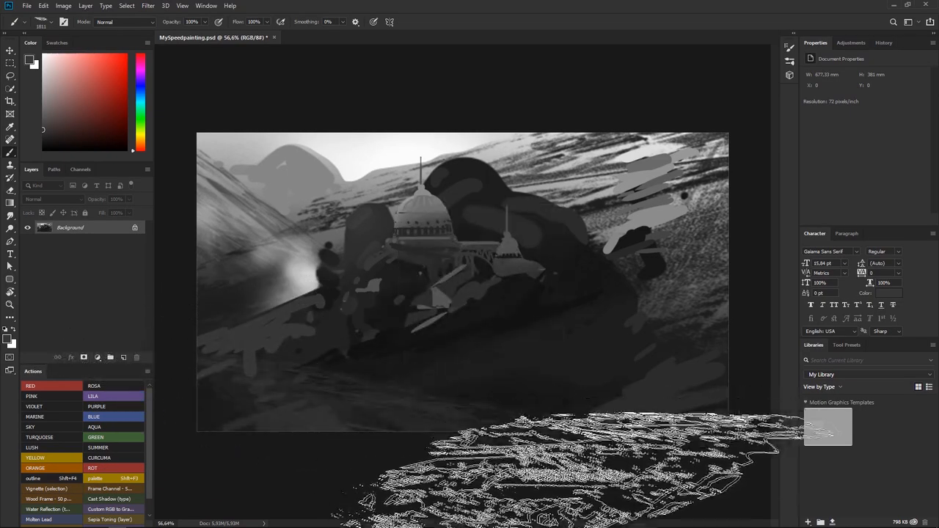
pyautogui.hotkey('ctrl', 'z')
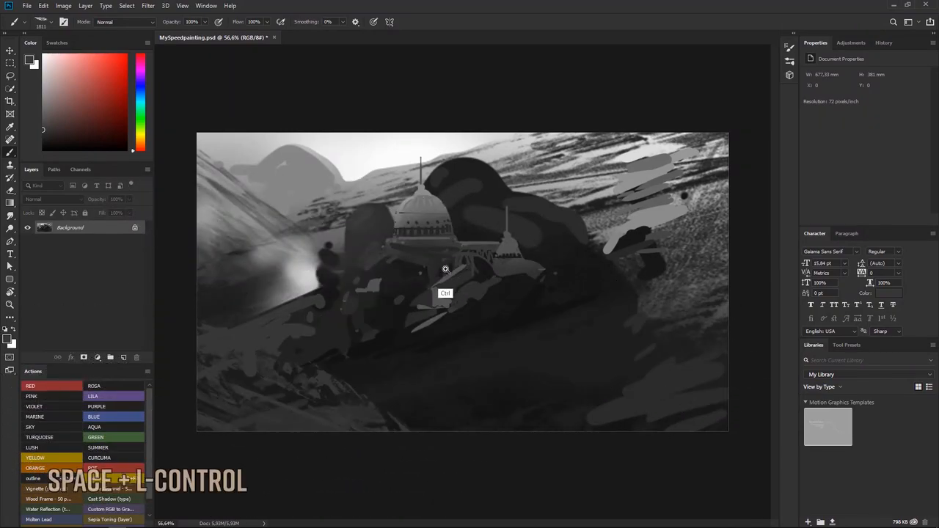
pyautogui.moveTo(446, 300); pyautogui.dragTo(422, 270)
pyautogui.hotkey('ctrl', 'z')
pyautogui.rightClick(439, 389)
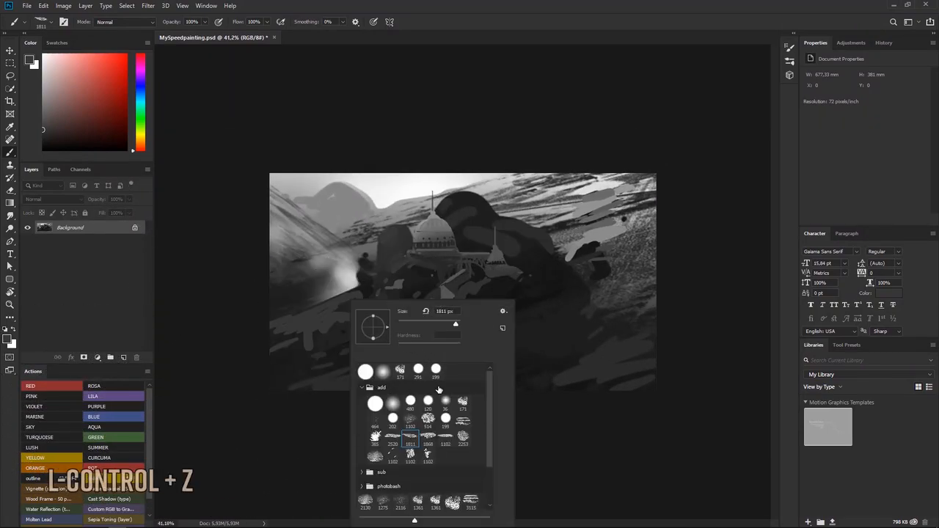
pyautogui.click(446, 437)
pyautogui.click(304, 365)
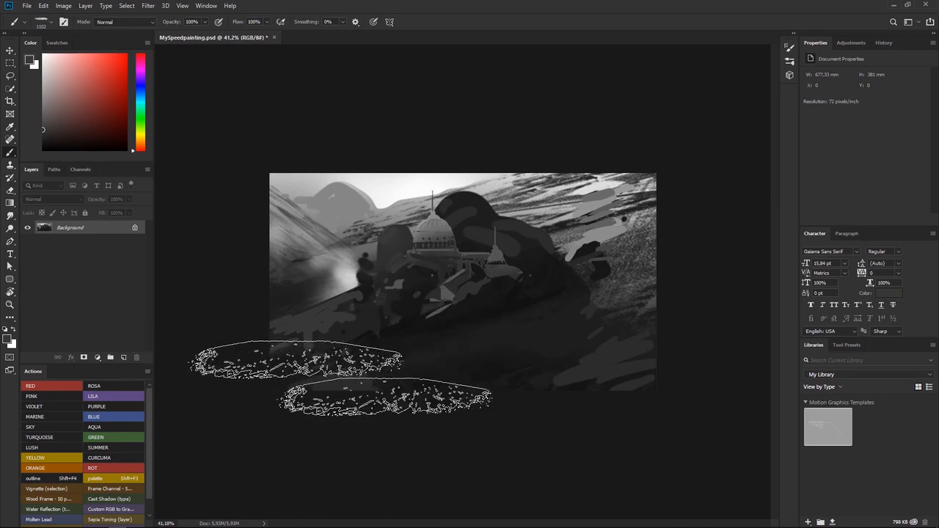
pyautogui.hotkey('ctrl', 'z')
# - Switch to the 2520 texture brush, undo the dark trial strokes and sample a lighter grey near the valley glow
pyautogui.rightClick(319, 337)
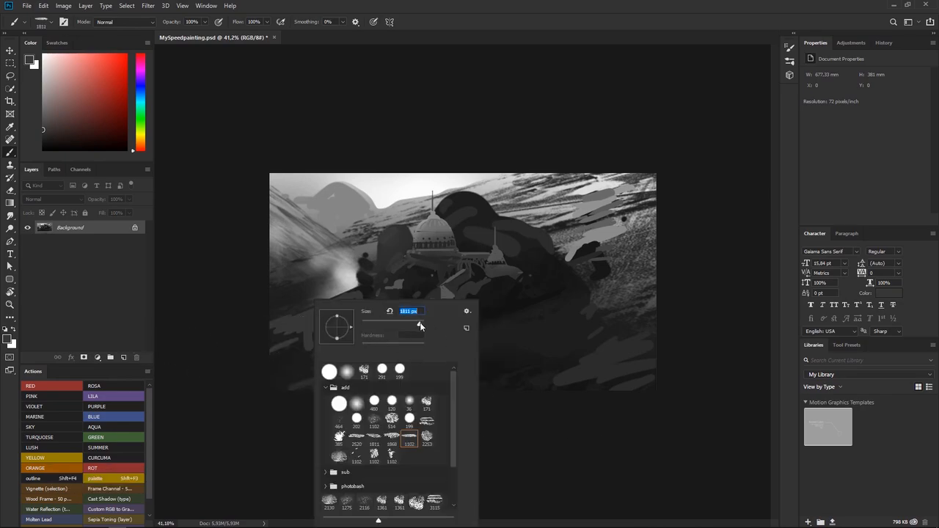
pyautogui.click(256, 355)
pyautogui.hotkey('ctrl', 'z')
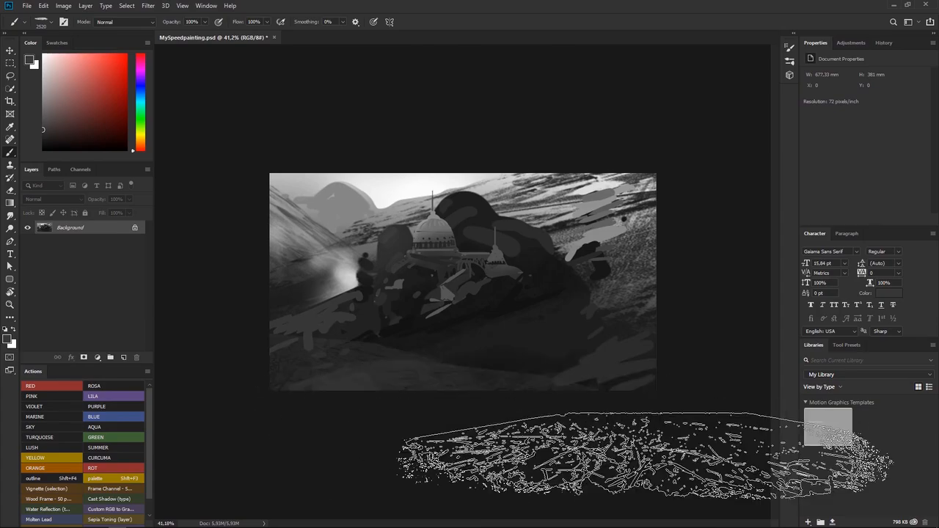
pyautogui.hotkey('ctrl', 'z')
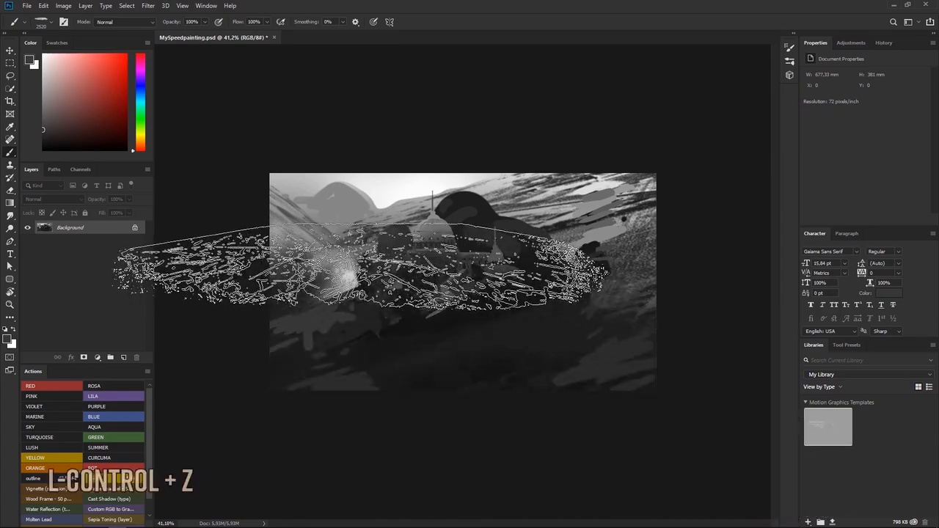
pyautogui.keyDown('alt'); pyautogui.click(338, 256); pyautogui.keyUp('alt')
# - Stamp the lighter grey texture across the lower left foreground as a sloping mound, undoing the misplaced stamps
pyautogui.moveTo(334, 373); pyautogui.dragTo(378, 396)
pyautogui.hotkey('ctrl', 'z')
pyautogui.moveTo(292, 371); pyautogui.dragTo(352, 394)
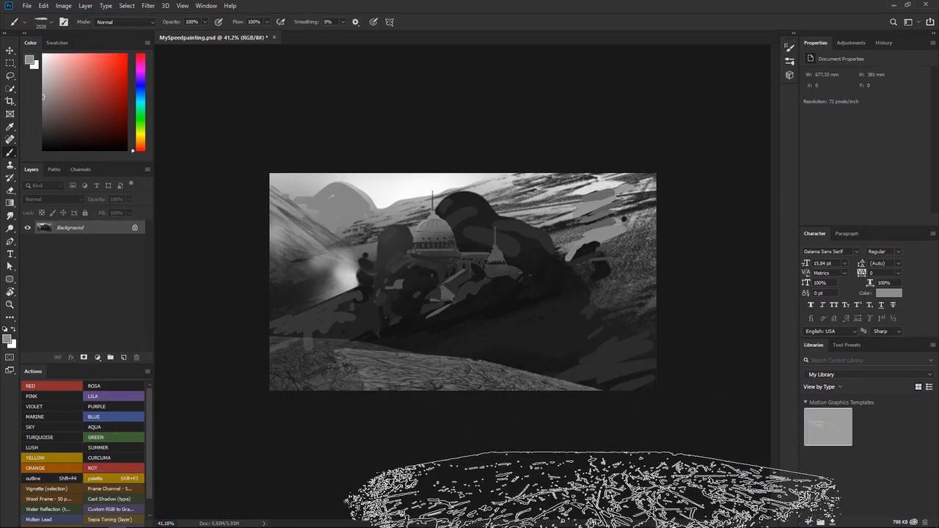
pyautogui.hotkey('ctrl', 'z')
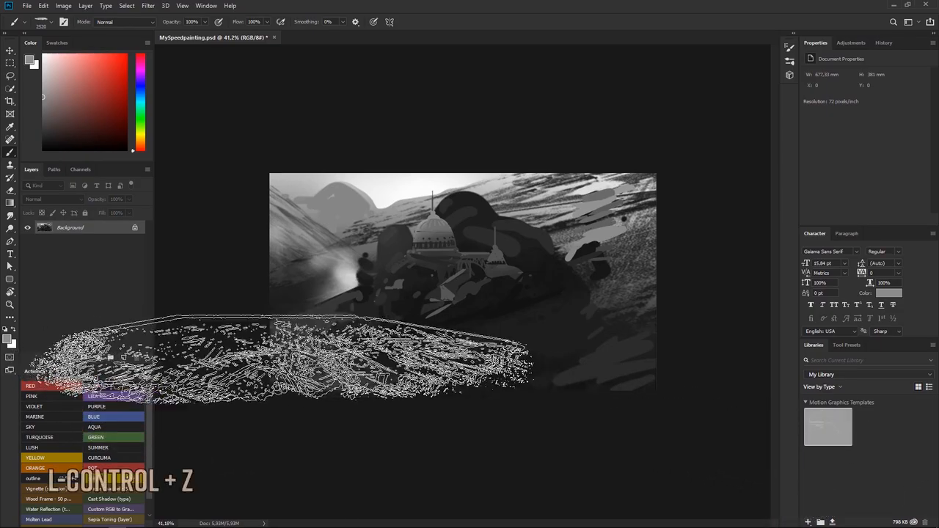
pyautogui.click(330, 352)
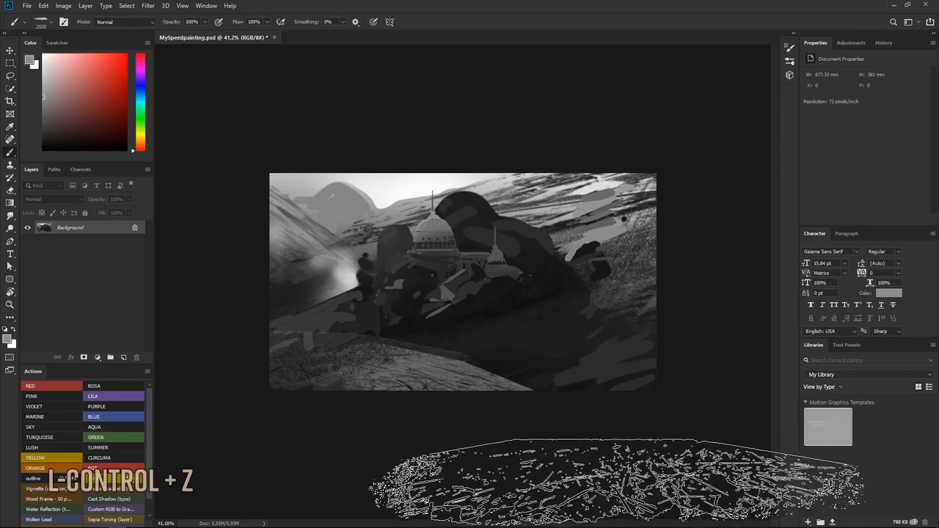
pyautogui.hotkey('ctrl', 'z')
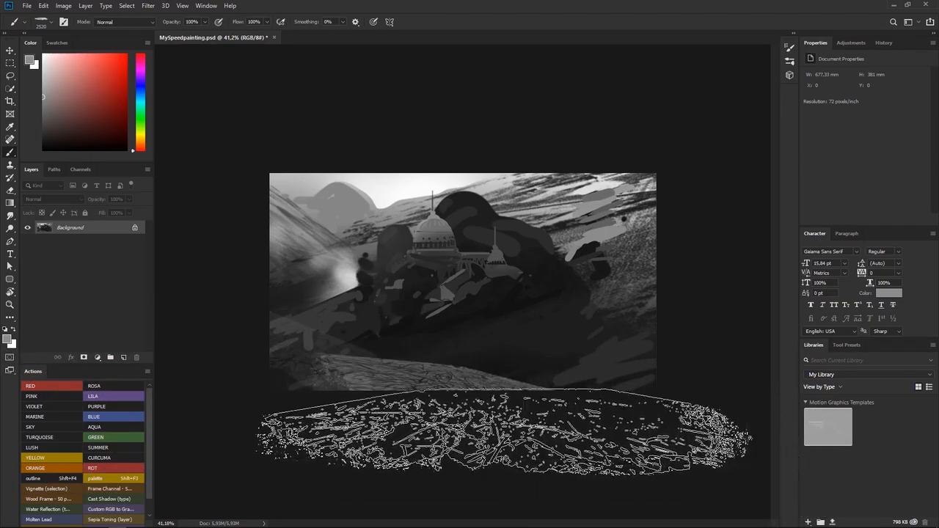
pyautogui.click(313, 357)
pyautogui.hotkey('ctrl', 'z')
pyautogui.click(307, 358)
# - Switch to the 1102 texture brush at 45 px and sample a dark grey
pyautogui.moveTo(431, 276)
pyautogui.mouseDown()
pyautogui.moveTo(444, 277)
pyautogui.moveTo(411, 274)
pyautogui.moveTo(456, 297)
pyautogui.mouseUp()
pyautogui.rightClick(481, 334)
pyautogui.click(515, 326)
pyautogui.click(523, 325)
pyautogui.press('space')
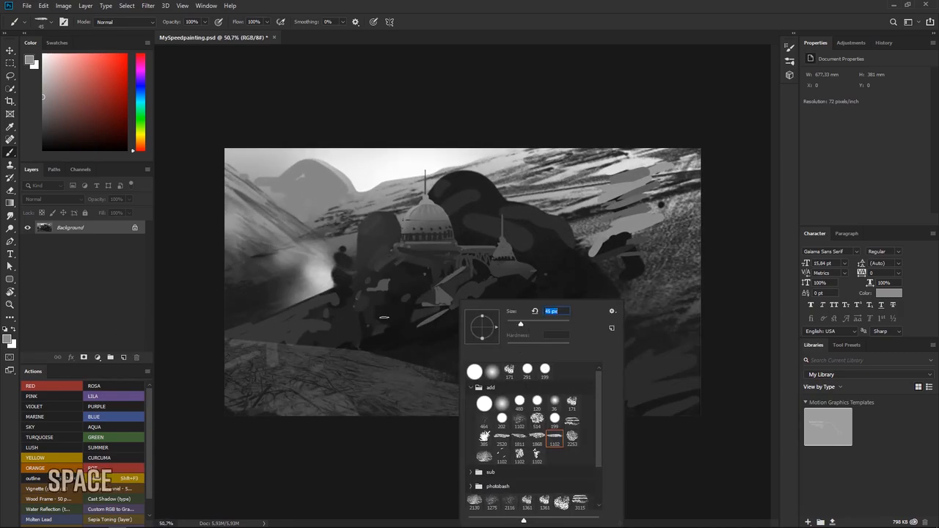
pyautogui.click(204, 251)
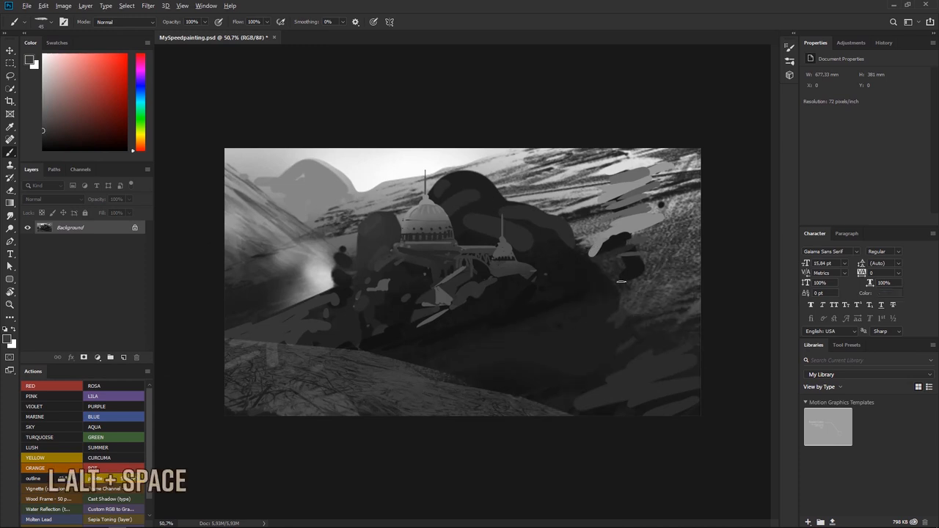
# - Choose the 2253 texture brush at 448 px and paint sampled grey texture over the lower right slope
pyautogui.rightClick(620, 312)
pyautogui.click(719, 380)
pyautogui.click(725, 395)
pyautogui.press('space')
pyautogui.moveTo(716, 284); pyautogui.dragTo(714, 283)
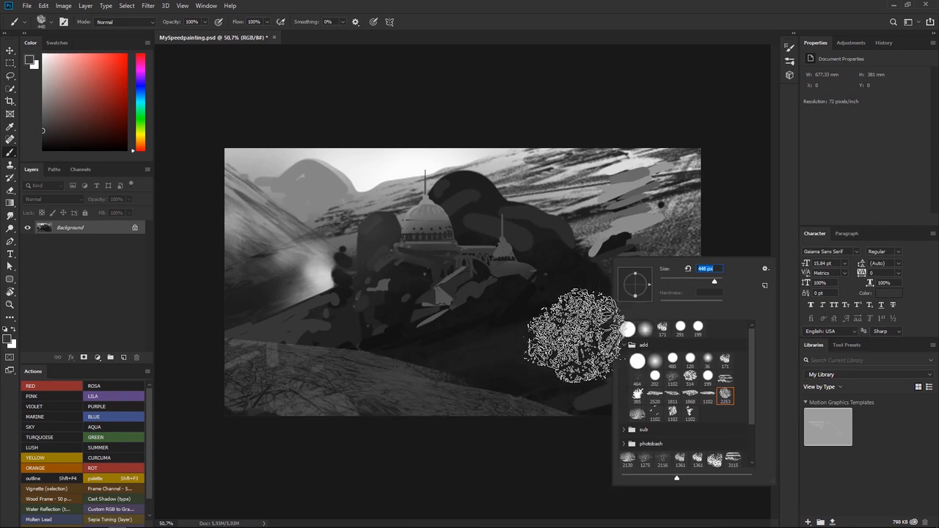
pyautogui.press('space')
pyautogui.keyDown('alt'); pyautogui.click(650, 320); pyautogui.keyUp('alt')
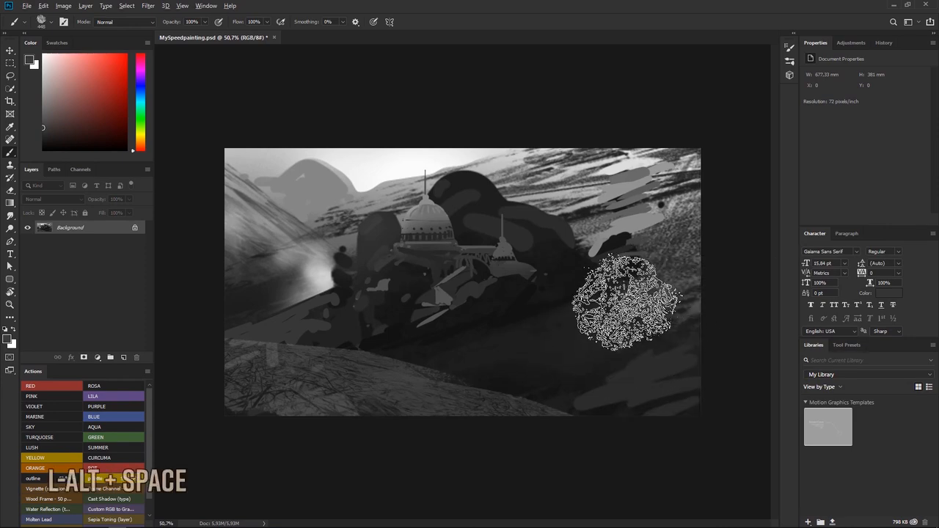
pyautogui.moveTo(526, 371); pyautogui.dragTo(550, 355)
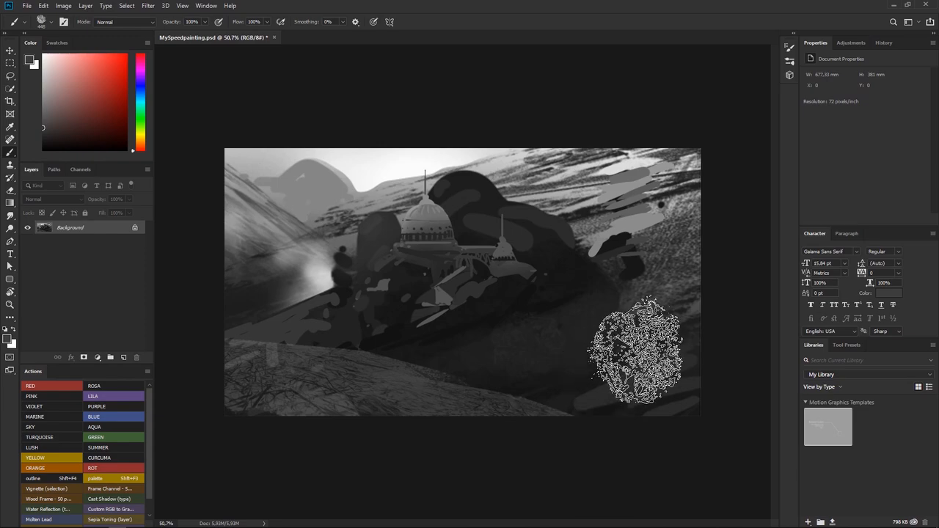
# - Switch to the 1868 texture brush and paint sampled dark grey texture over the lower right slope
pyautogui.rightClick(346, 256)
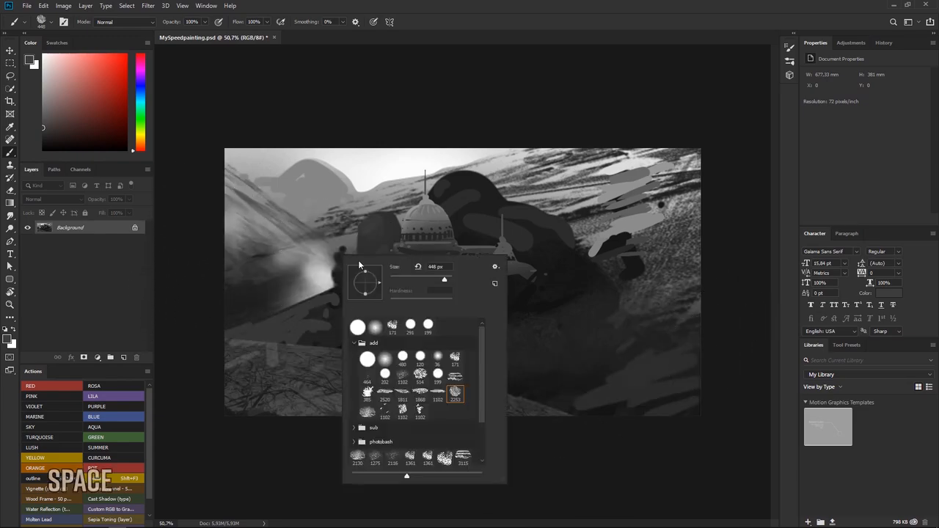
pyautogui.click(419, 392)
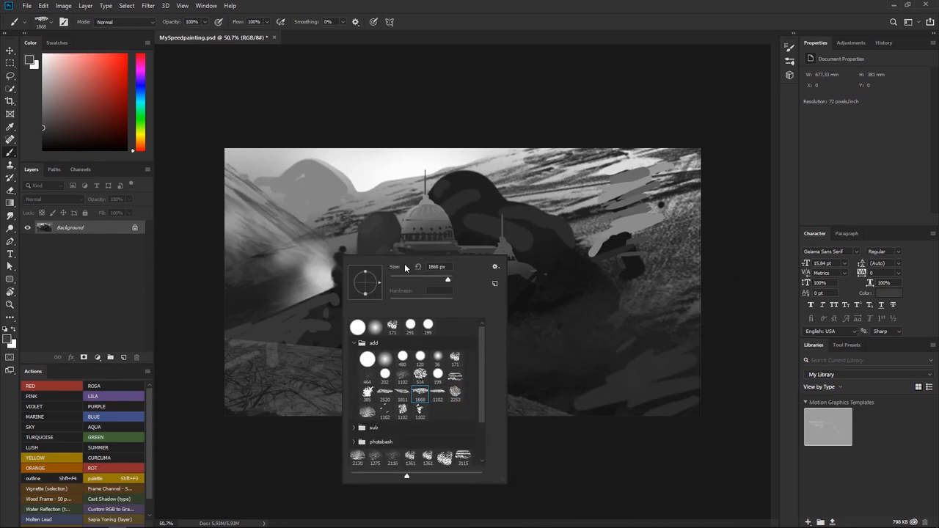
pyautogui.keyDown('alt'); pyautogui.click(649, 297); pyautogui.keyUp('alt')
pyautogui.moveTo(650, 297)
pyautogui.mouseDown()
pyautogui.moveTo(536, 358)
pyautogui.moveTo(455, 431)
pyautogui.mouseUp()
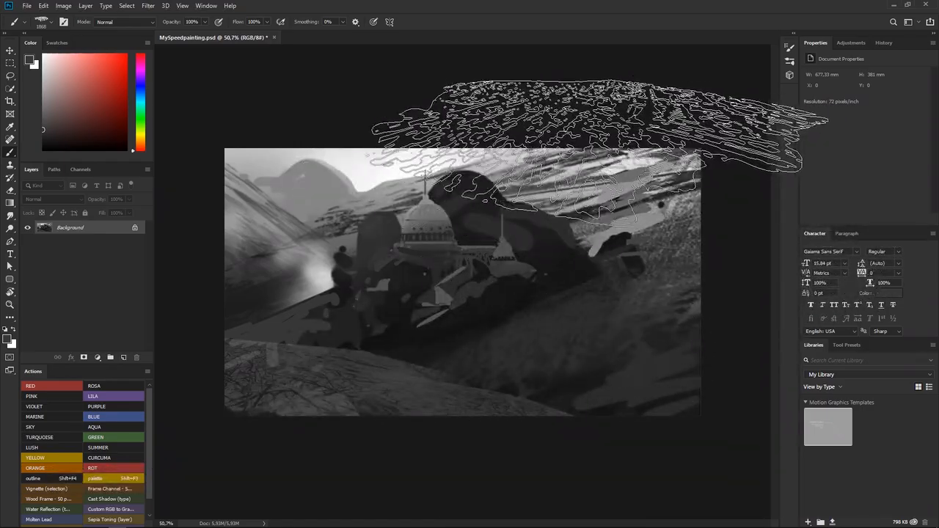
# - Set the 1868 texture brush to 1102 px, stamp texture on the slope below the valley glow, and sample a lighter grey there
pyautogui.rightClick(552, 293)
pyautogui.moveTo(651, 317); pyautogui.dragTo(652, 317)
pyautogui.doubleClick(646, 426)
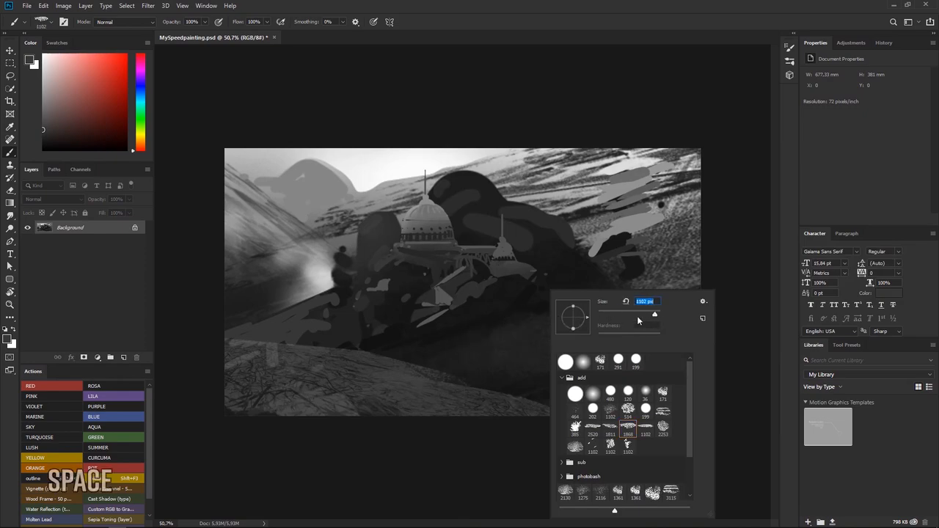
pyautogui.hotkey('ctrl', 'space', 'z')
pyautogui.press('space')
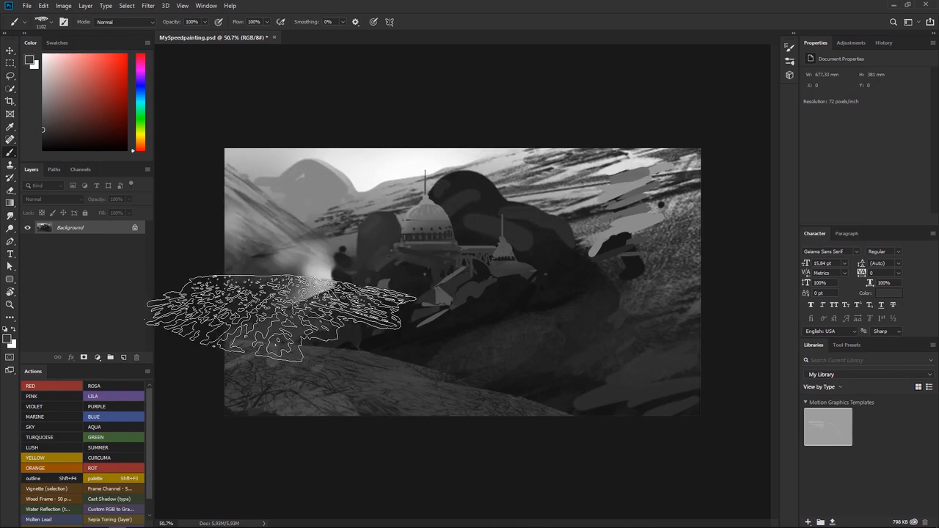
pyautogui.keyDown('alt'); pyautogui.click(307, 289); pyautogui.keyUp('alt')
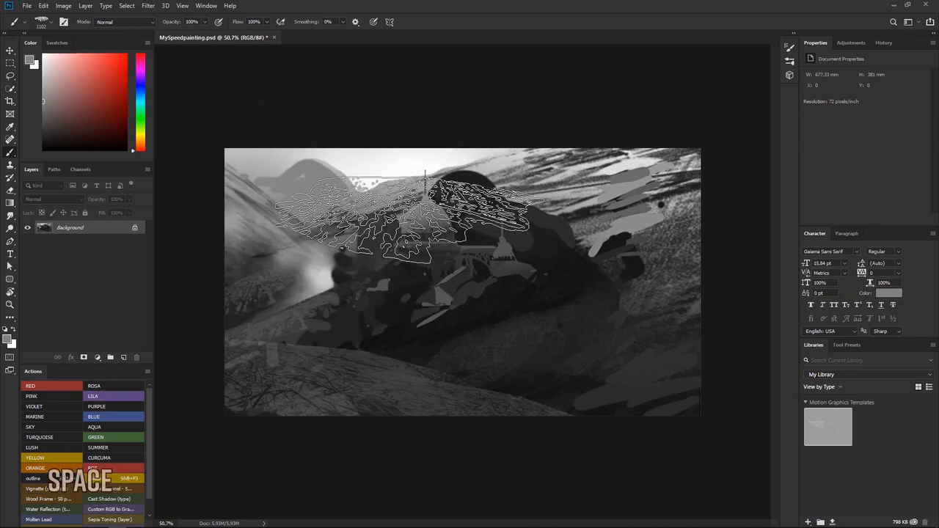
pyautogui.moveTo(496, 130)
pyautogui.mouseDown()
pyautogui.moveTo(446, 140)
pyautogui.moveTo(480, 151)
pyautogui.mouseUp()
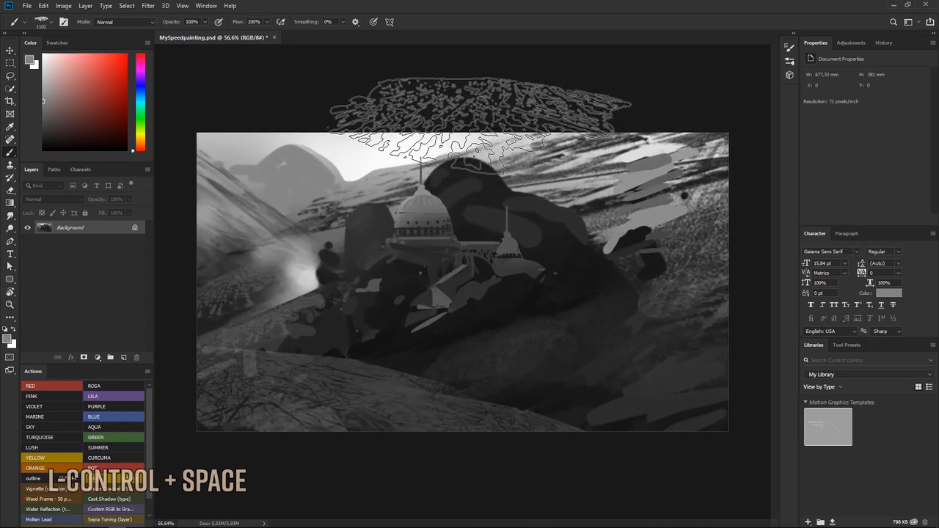
# - Reduce the texture brush, undo the light trial stroke, and stamp sampled darker grey tufts at 243 px on the lower right slope
pyautogui.rightClick(537, 286)
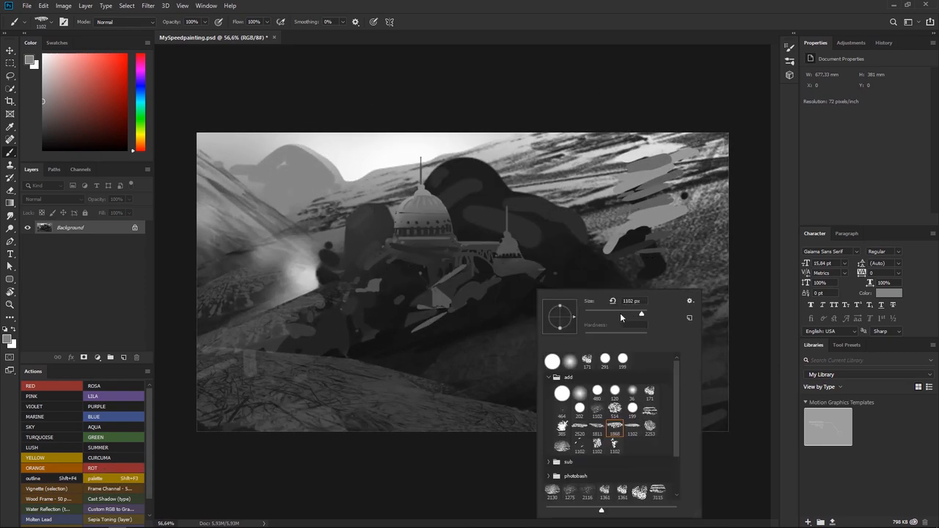
pyautogui.click(509, 371)
pyautogui.hotkey('ctrl', 'z')
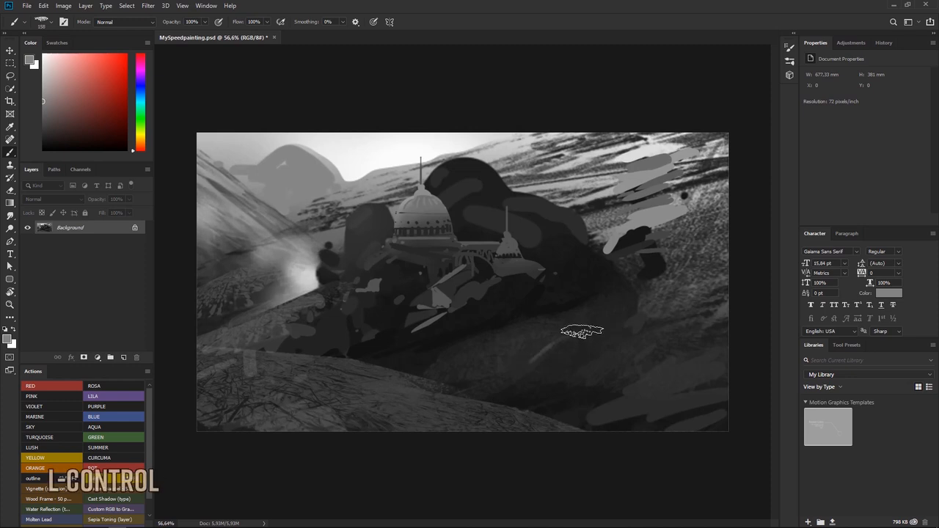
pyautogui.press('alt')
pyautogui.rightClick(551, 332)
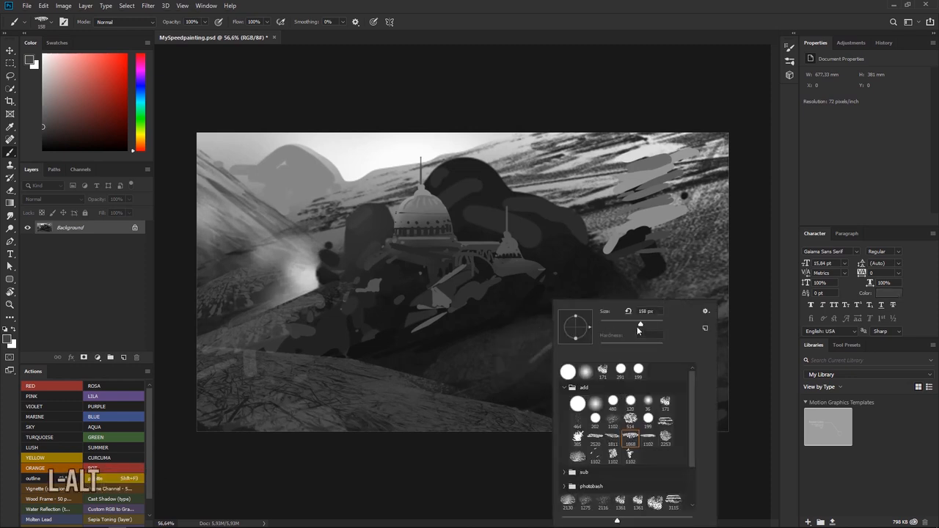
pyautogui.click(550, 369)
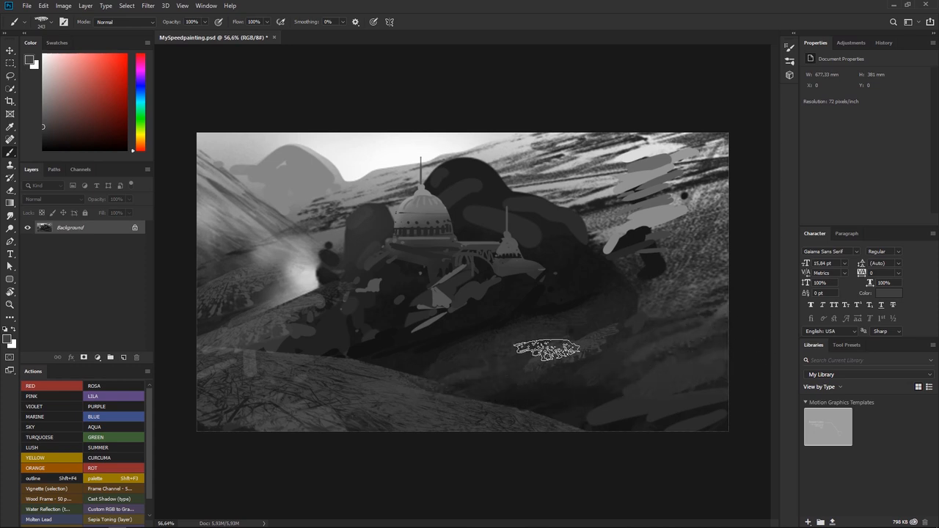
pyautogui.moveTo(631, 271); pyautogui.dragTo(608, 251)
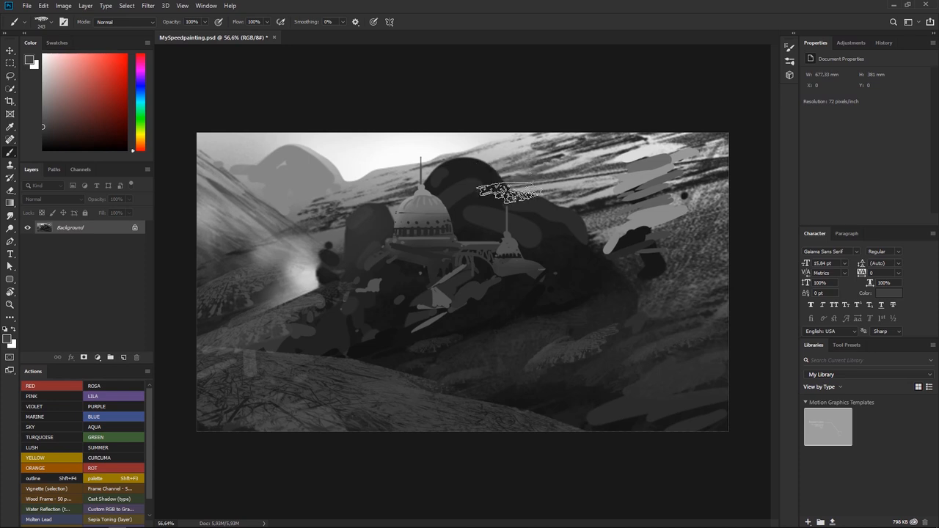
# - Sample light grey above the dark peak and set up the Mixer Brush with a small hard round tip at 100% hardness
pyautogui.hotkey('ctrl', 'space')
pyautogui.moveTo(470, 170); pyautogui.dragTo(471, 164)
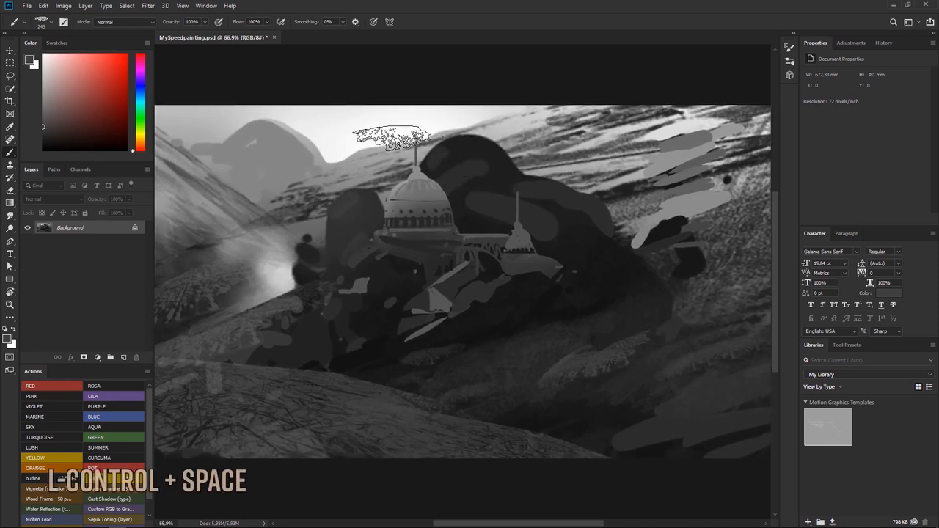
pyautogui.moveTo(483, 130); pyautogui.dragTo(484, 139)
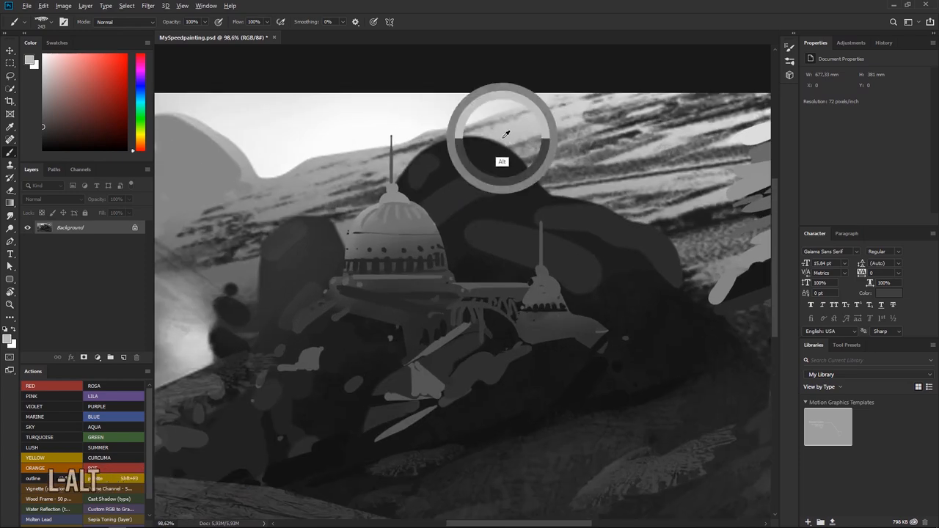
pyautogui.keyDown('alt'); pyautogui.click(506, 135); pyautogui.keyUp('alt')
pyautogui.rightClick(505, 135)
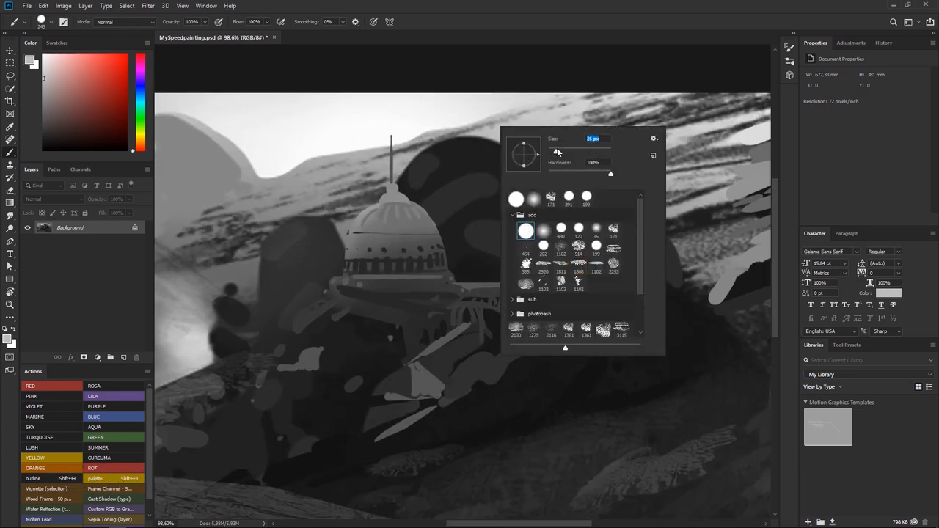
pyautogui.moveTo(556, 152); pyautogui.dragTo(555, 152)
pyautogui.click(517, 197)
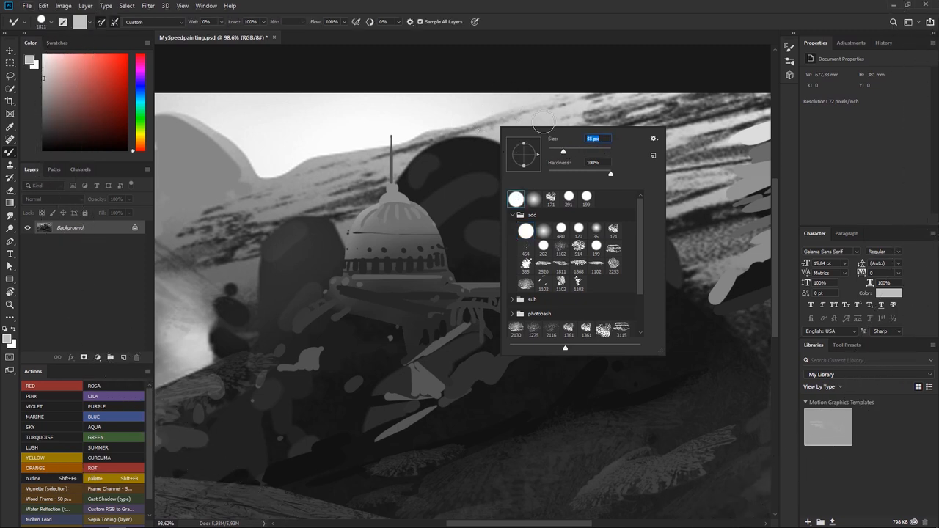
pyautogui.click(489, 70)
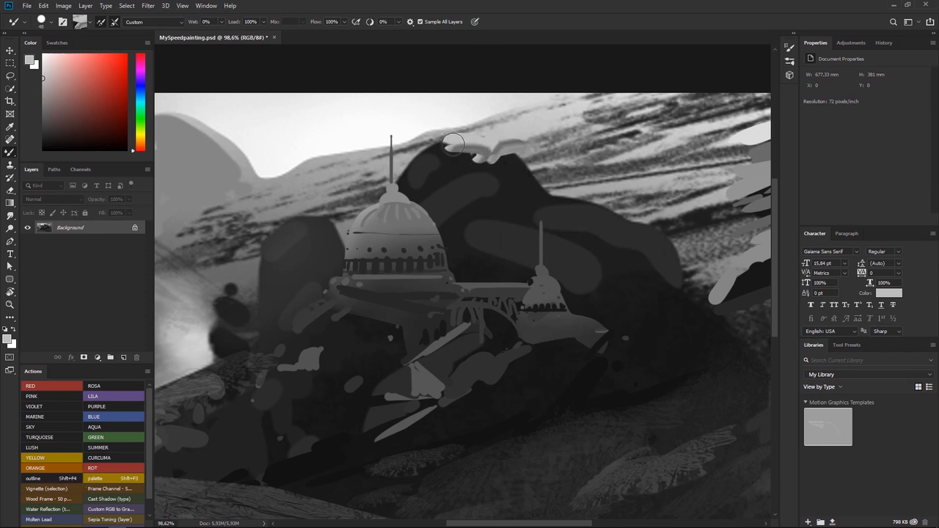
# - Paint sampled light greys over the dark peak's rounded top behind the large dome to carve a jagged outline
pyautogui.keyDown('alt'); pyautogui.click(472, 137); pyautogui.keyUp('alt')
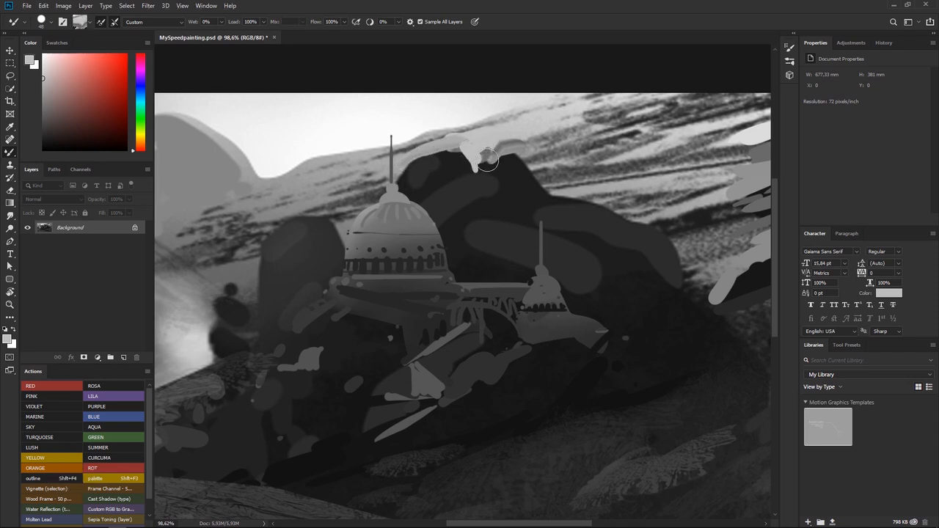
pyautogui.moveTo(501, 140); pyautogui.dragTo(534, 149)
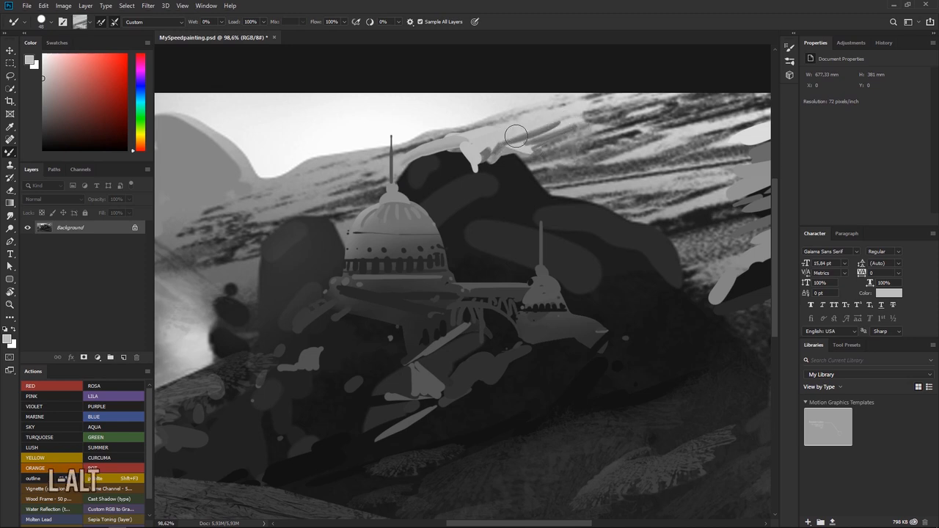
pyautogui.hotkey('ctrl', 'space')
pyautogui.moveTo(459, 141); pyautogui.dragTo(489, 159)
pyautogui.keyDown('alt'); pyautogui.click(489, 149); pyautogui.keyUp('alt')
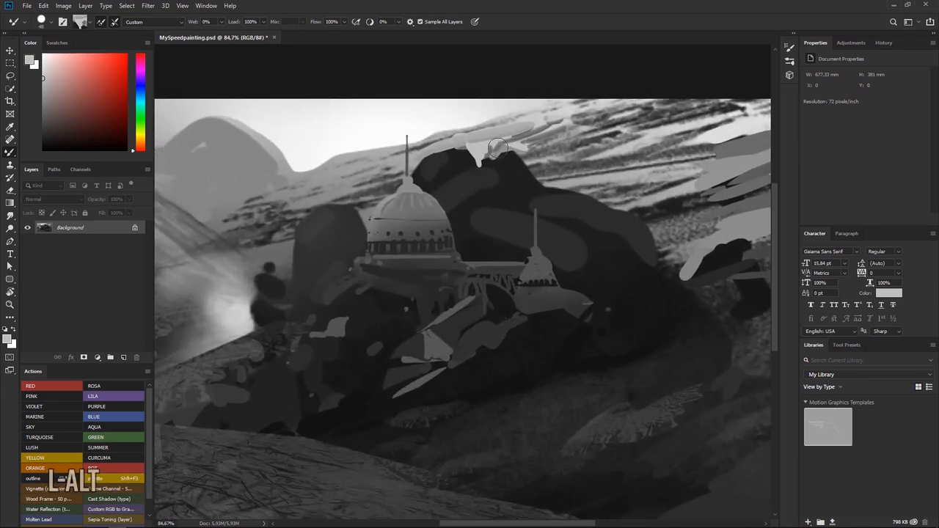
pyautogui.keyDown('alt'); pyautogui.click(436, 147); pyautogui.keyUp('alt')
# - Paint sampled dark grey strokes across the face of the peak behind the large dome to suggest rock planes
pyautogui.keyDown('alt'); pyautogui.click(495, 169); pyautogui.keyUp('alt')
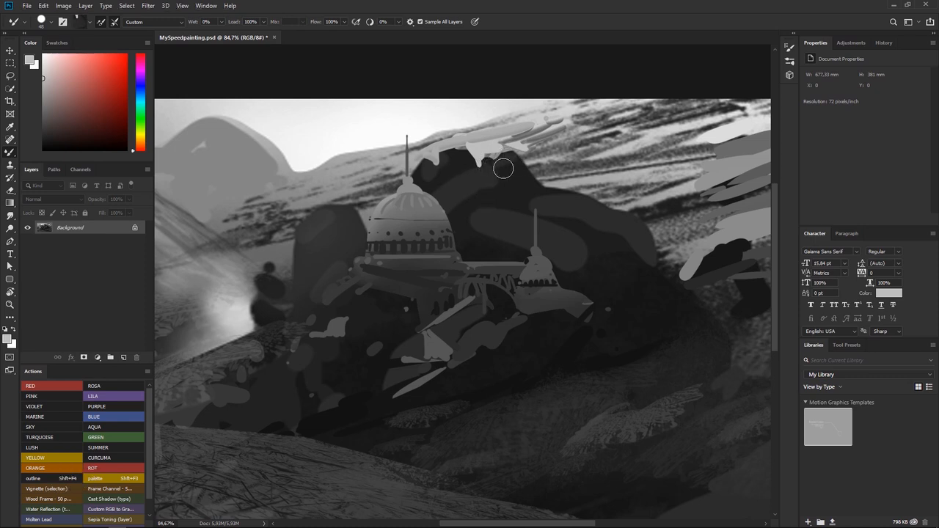
pyautogui.keyDown('alt'); pyautogui.click(498, 178); pyautogui.keyUp('alt')
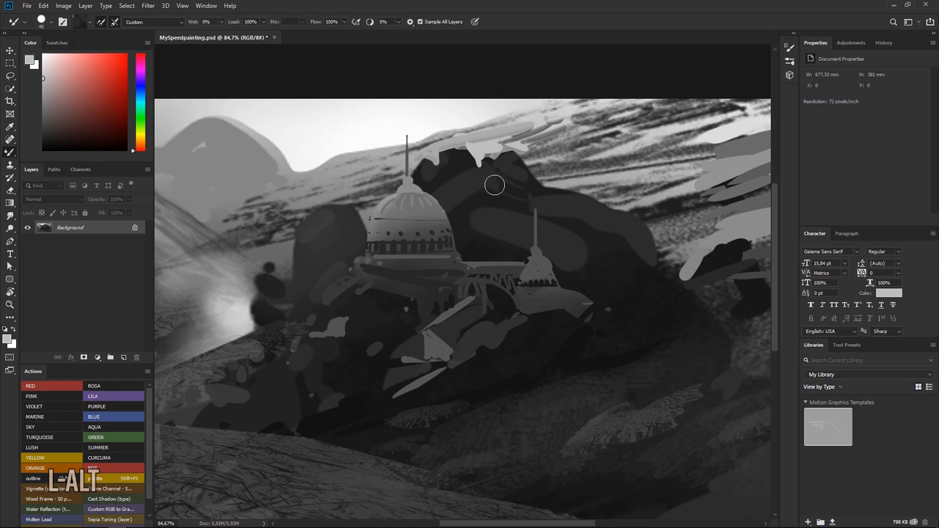
pyautogui.press('alt')
pyautogui.keyDown('alt'); pyautogui.click(462, 175); pyautogui.keyUp('alt')
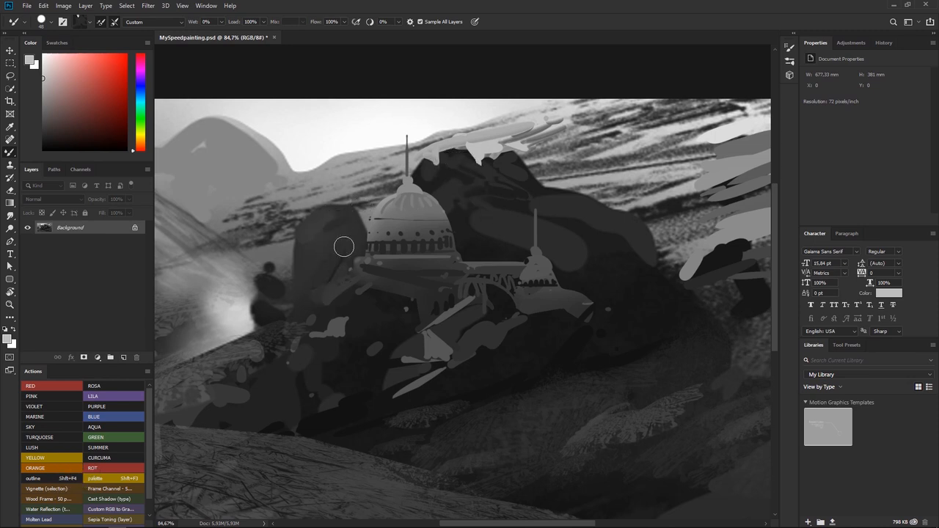
# - Detail the rock left of the large dome with sampled dark strokes and notch its top with background grey
pyautogui.keyDown('alt'); pyautogui.click(332, 268); pyautogui.keyUp('alt')
pyautogui.press('alt')
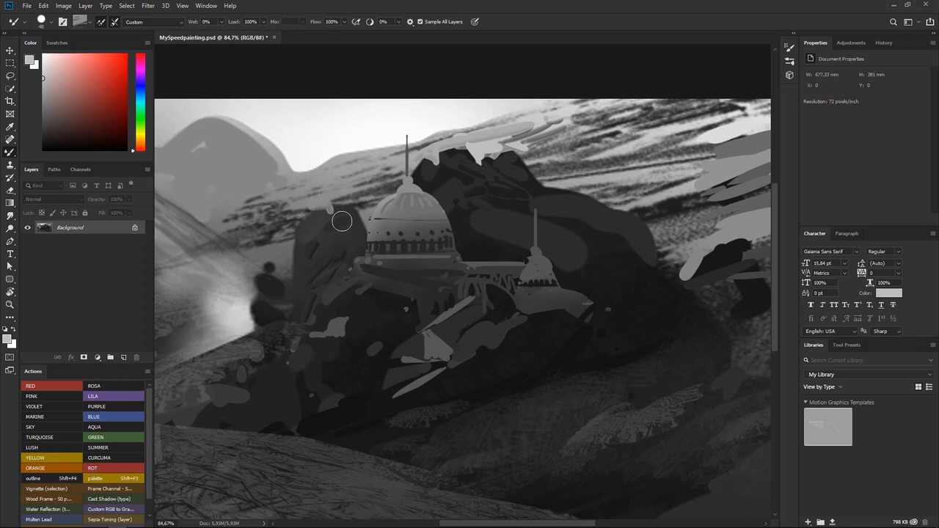
pyautogui.press('alt')
pyautogui.moveTo(331, 233); pyautogui.dragTo(352, 236)
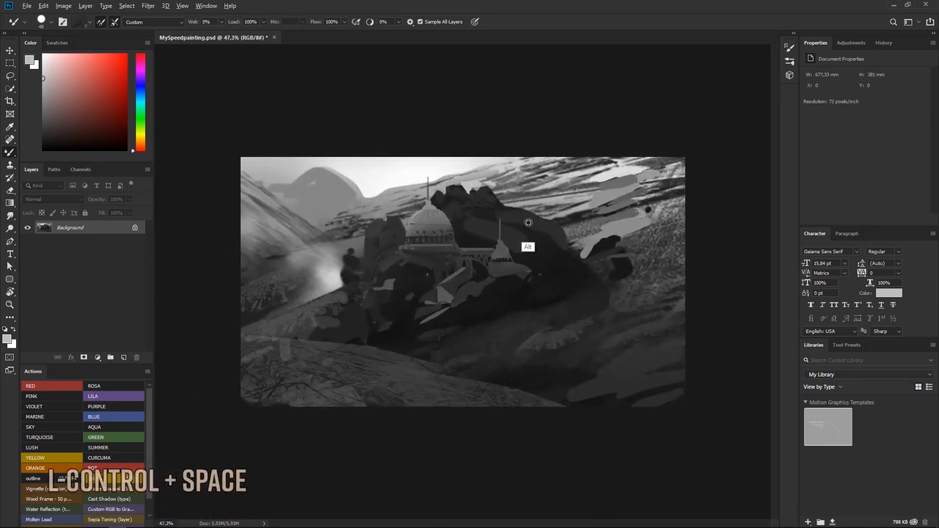
# - Break up the ridge behind the small dome with sampled dark rock strokes and a light grey notch
pyautogui.press('alt')
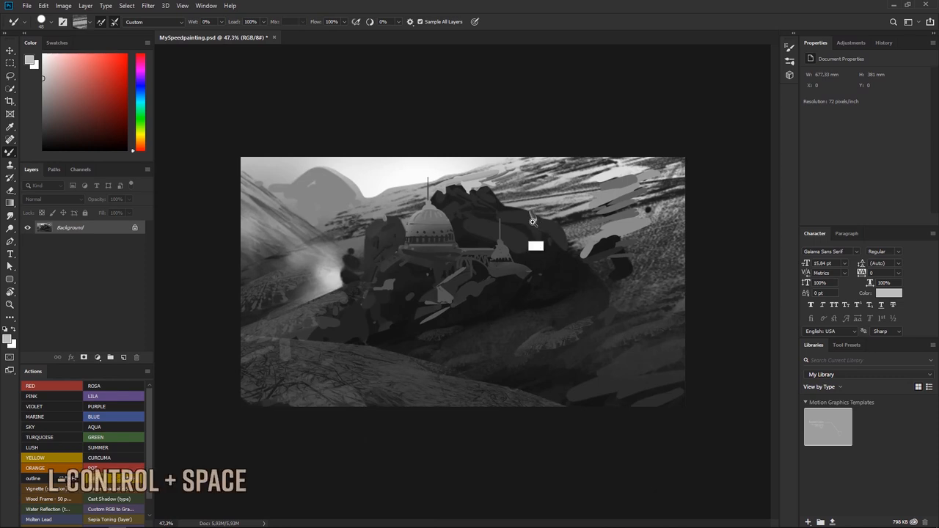
pyautogui.moveTo(534, 239); pyautogui.dragTo(563, 213)
pyautogui.press('alt')
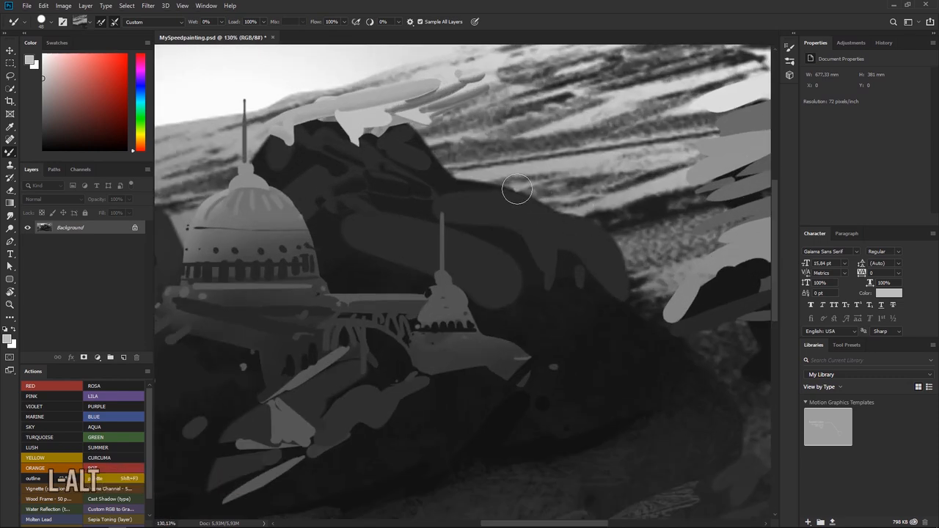
pyautogui.press('alt')
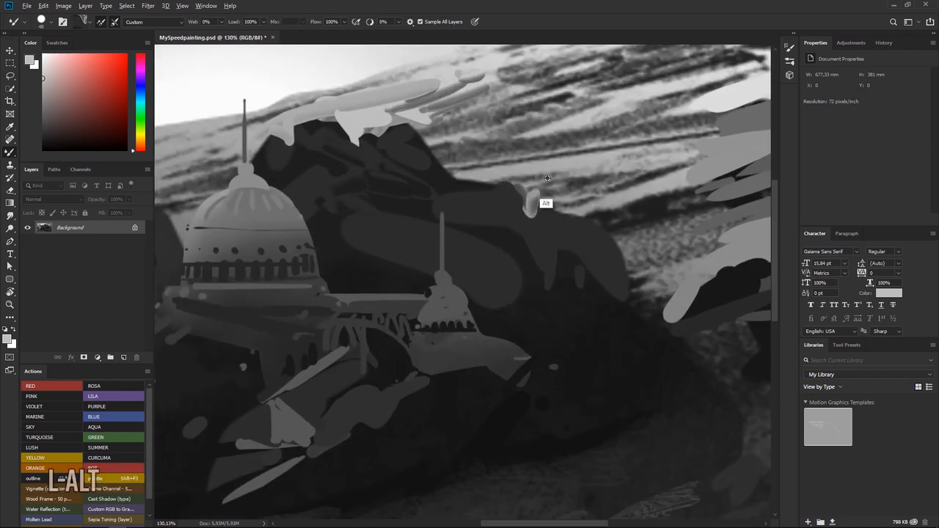
pyautogui.moveTo(523, 181)
pyautogui.mouseDown()
pyautogui.moveTo(477, 184)
pyautogui.moveTo(509, 188)
pyautogui.moveTo(442, 168)
pyautogui.moveTo(475, 172)
pyautogui.mouseUp()
pyautogui.press('alt')
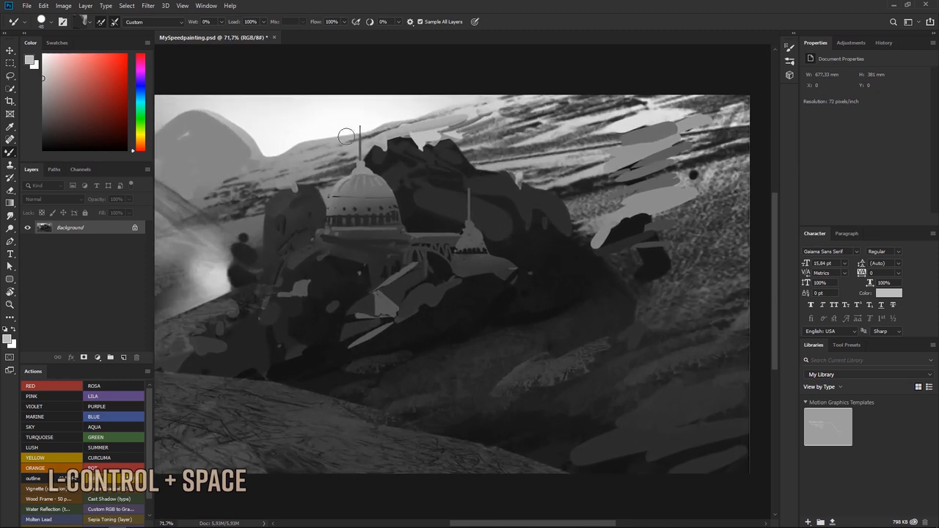
# - Paint sampled dark greys along the base of the rock mass where it meets the foreground mound and slope
pyautogui.moveTo(285, 203); pyautogui.dragTo(340, 174)
pyautogui.keyDown('alt'); pyautogui.click(611, 273); pyautogui.keyUp('alt')
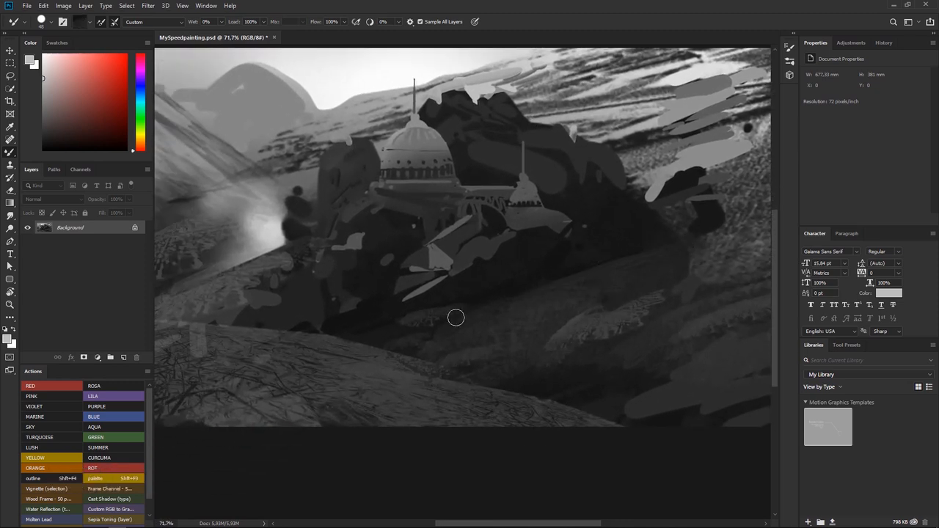
pyautogui.press('alt')
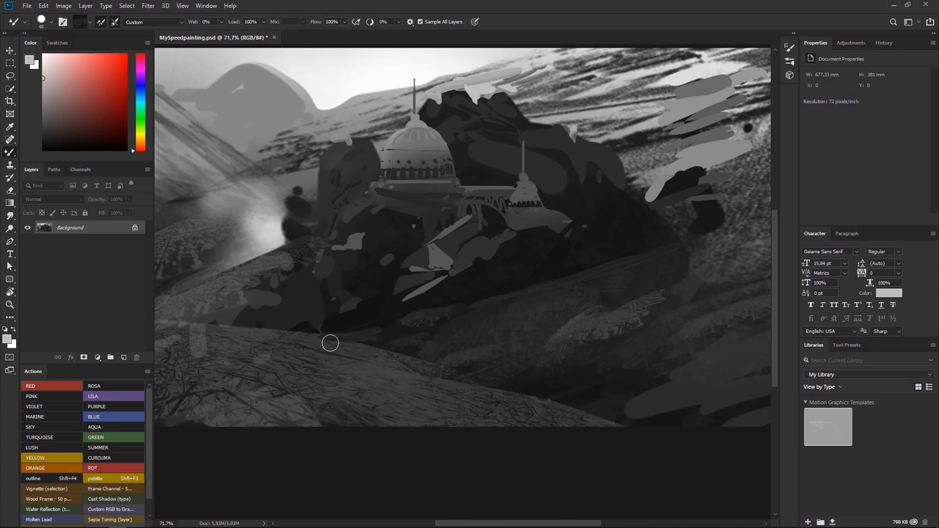
pyautogui.moveTo(308, 338); pyautogui.dragTo(294, 254)
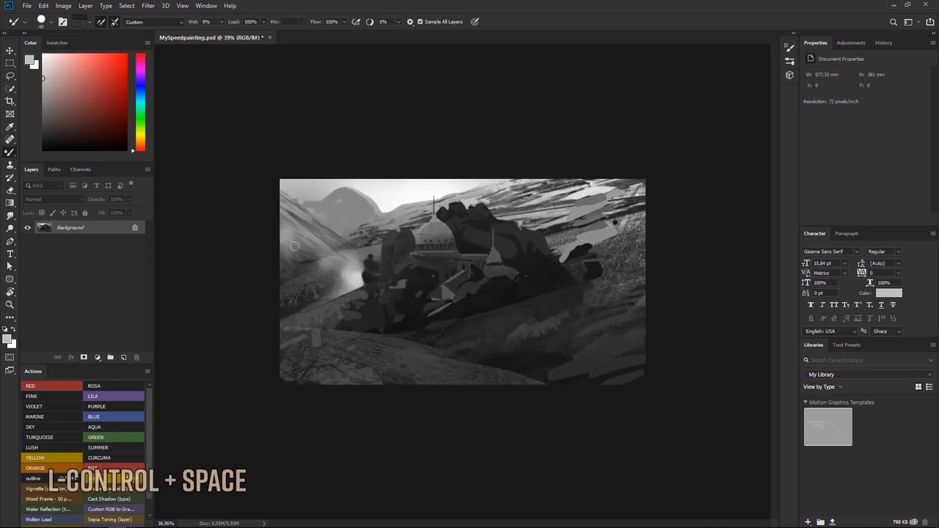
# - Enlarge the hard round mixer brush to 73 px and block in a near-black shape on the foreground mound's left end
pyautogui.rightClick(388, 310)
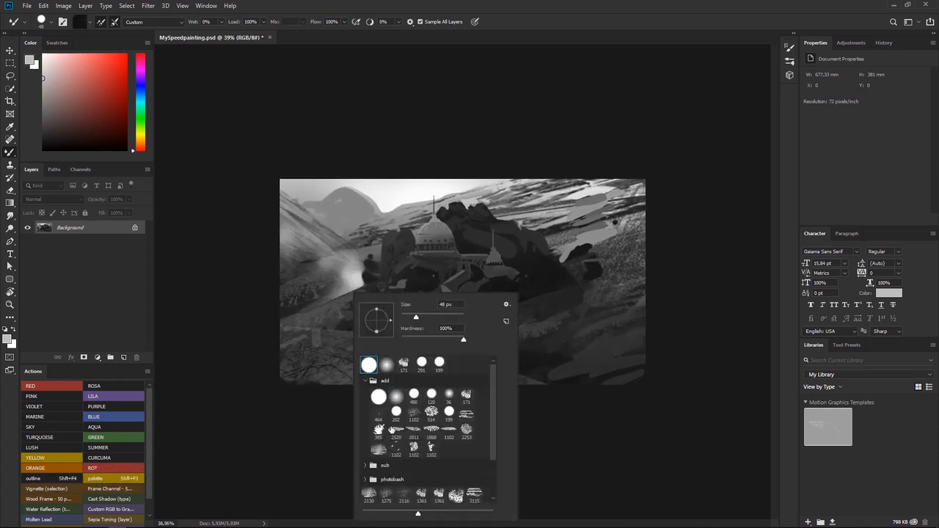
pyautogui.keyDown('alt'); pyautogui.click(325, 363); pyautogui.keyUp('alt')
pyautogui.keyDown('alt'); pyautogui.click(400, 331); pyautogui.keyUp('alt')
pyautogui.rightClick(392, 320)
pyautogui.click(321, 350)
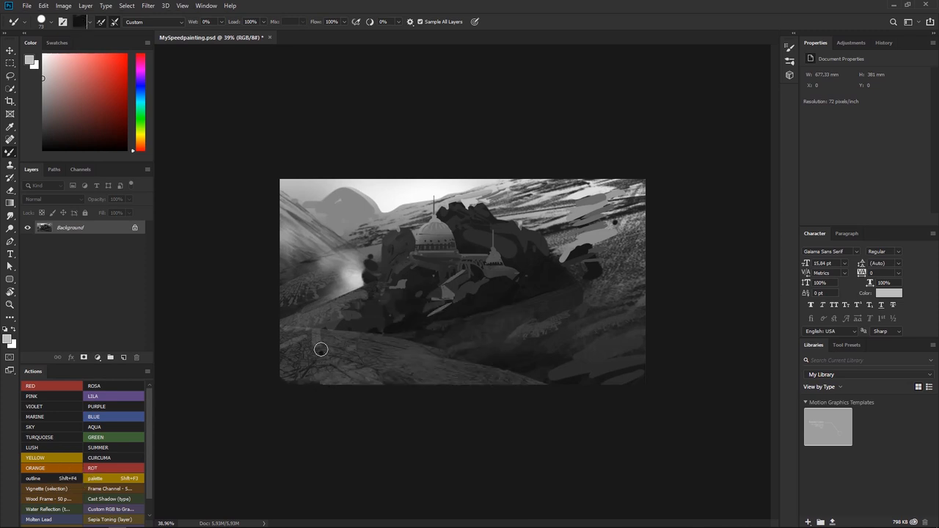
pyautogui.hotkey('ctrl', 'z')
pyautogui.moveTo(289, 343); pyautogui.dragTo(327, 350)
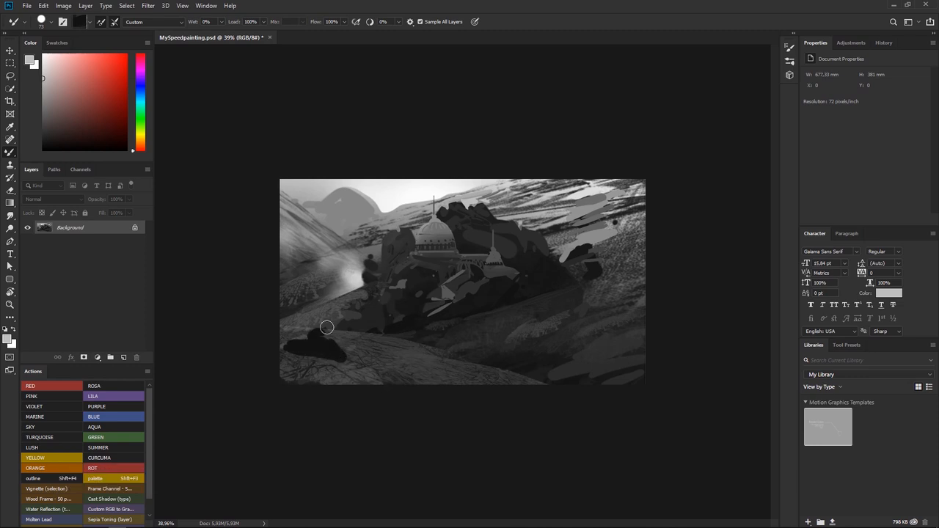
# - Roughen the top of the dark foreground shape with the textured 1102 brush at 228 px in sampled near-black
pyautogui.rightClick(331, 328)
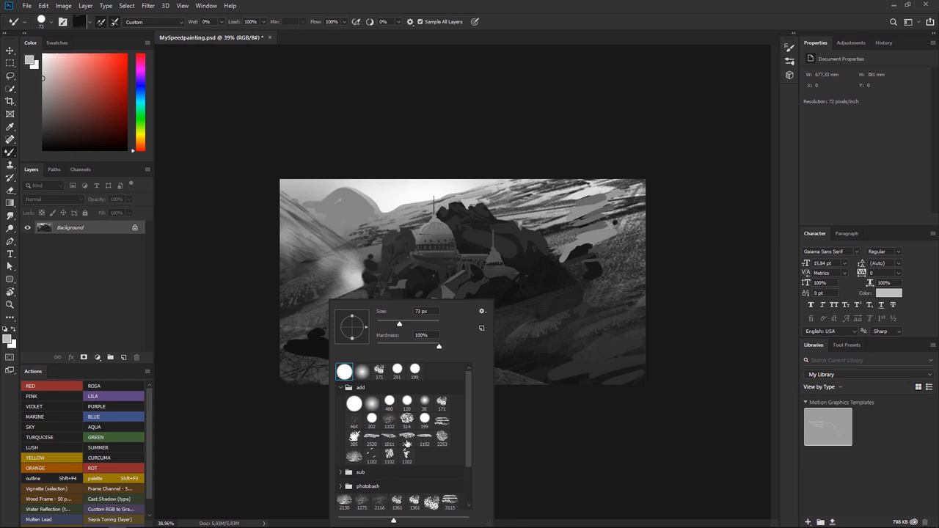
pyautogui.moveTo(387, 450); pyautogui.dragTo(407, 438)
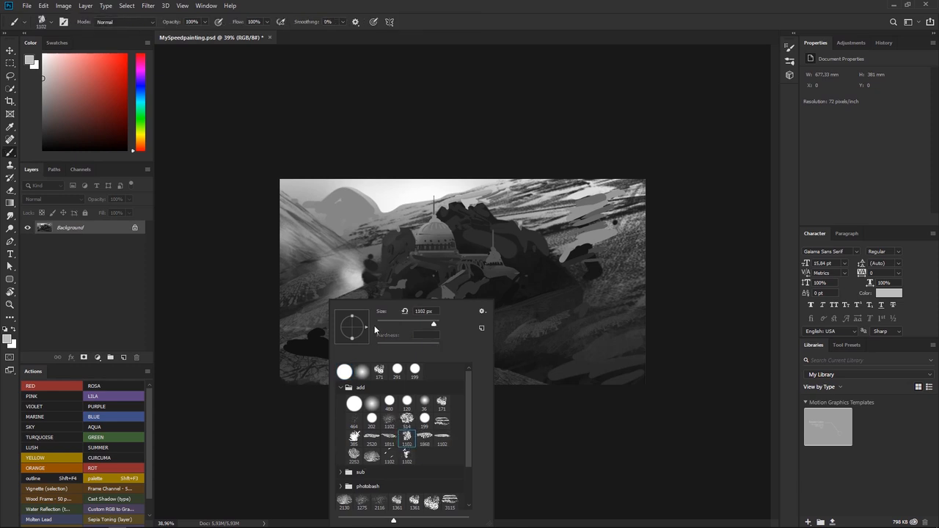
pyautogui.click(423, 323)
pyautogui.moveTo(313, 335)
pyautogui.mouseDown()
pyautogui.moveTo(313, 323)
pyautogui.moveTo(331, 357)
pyautogui.moveTo(316, 358)
pyautogui.mouseUp()
pyautogui.hotkey('ctrl', 'z')
pyautogui.keyDown('alt'); pyautogui.click(318, 337); pyautogui.keyUp('alt')
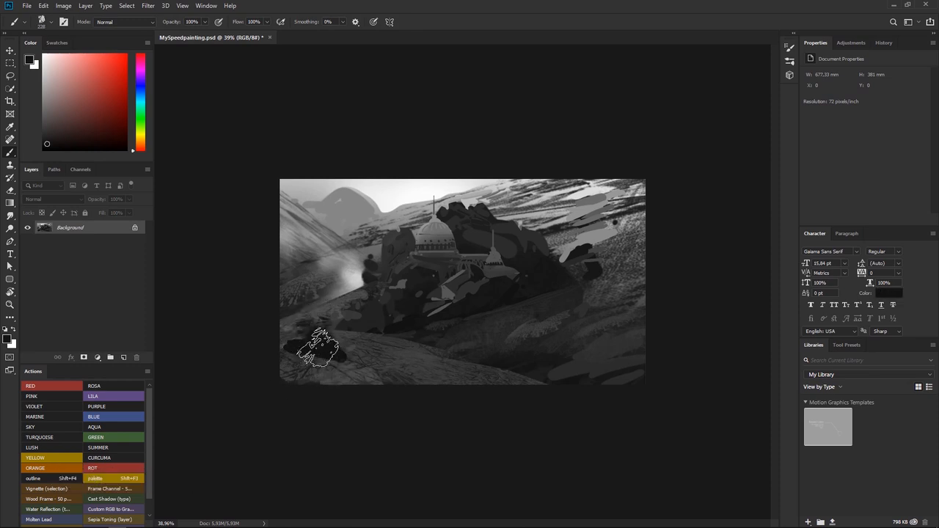
# - Brush sampled dark texture over the slope below the small dome's rock with the textured brush at 259 px, undoing unwanted strokes
pyautogui.rightClick(434, 314)
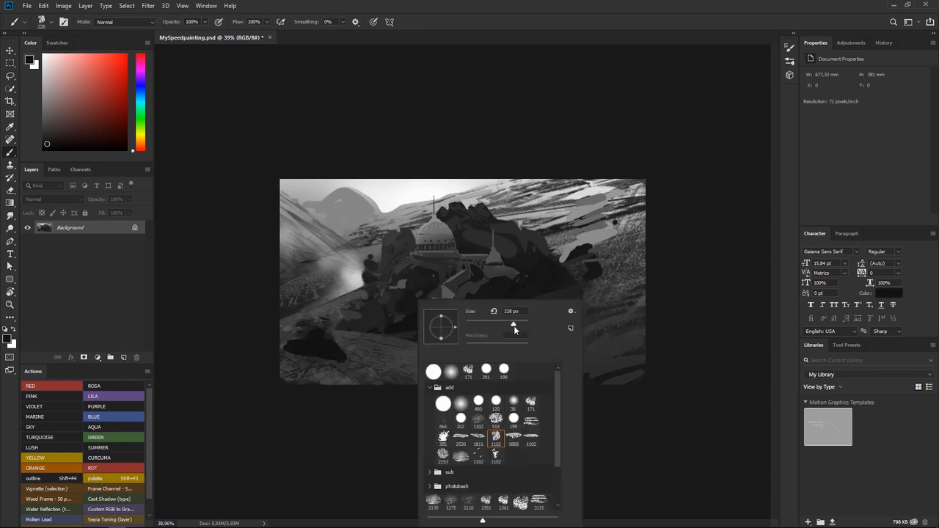
pyautogui.moveTo(602, 271); pyautogui.dragTo(546, 317)
pyautogui.hotkey('ctrl', 'z')
pyautogui.keyDown('alt'); pyautogui.click(552, 272); pyautogui.keyUp('alt')
pyautogui.hotkey('ctrl', 'z')
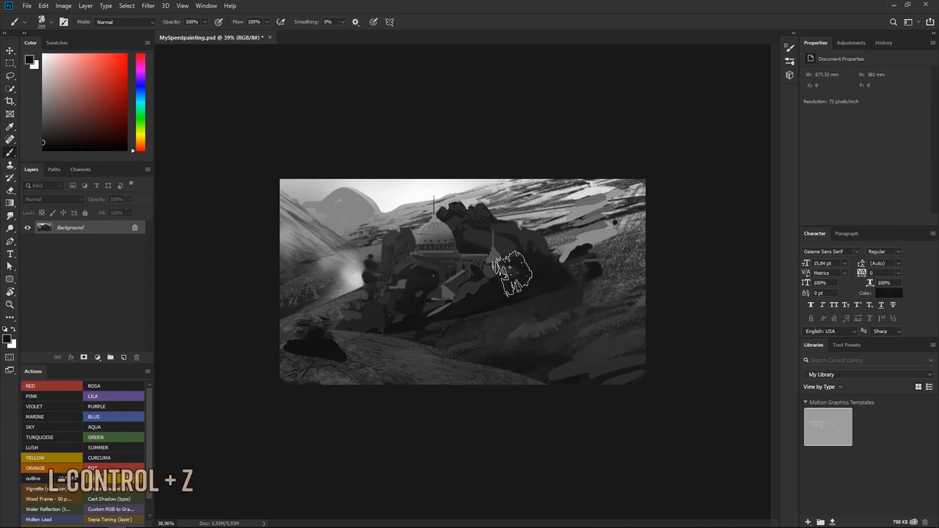
pyautogui.hotkey('ctrl', 'space')
pyautogui.moveTo(501, 300); pyautogui.dragTo(546, 287)
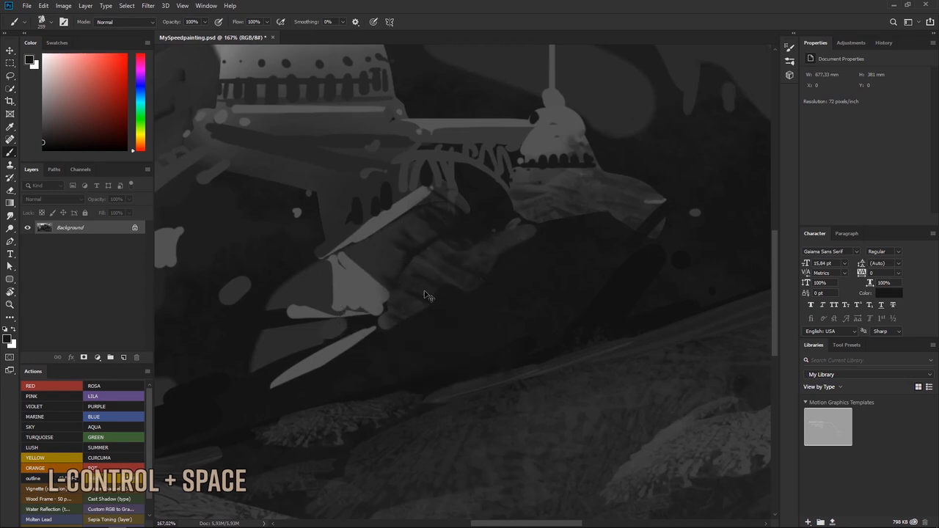
pyautogui.hotkey('ctrl', 'space')
pyautogui.moveTo(380, 242)
pyautogui.mouseDown()
pyautogui.moveTo(331, 205)
pyautogui.moveTo(275, 209)
pyautogui.mouseUp()
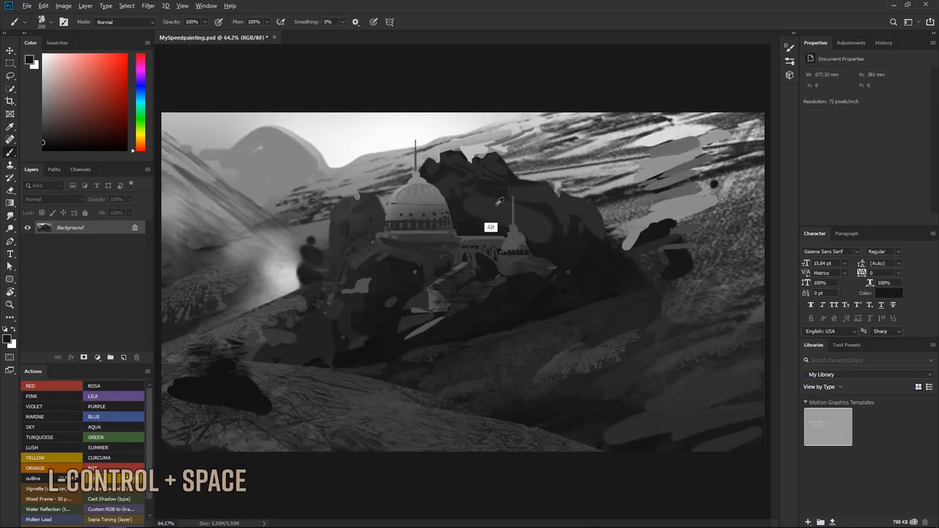
# - Roughen the rock mass around the domes with textured strokes in sampled dark greys
pyautogui.keyDown('alt'); pyautogui.click(559, 230); pyautogui.keyUp('alt')
pyautogui.hotkey('ctrl', 'z')
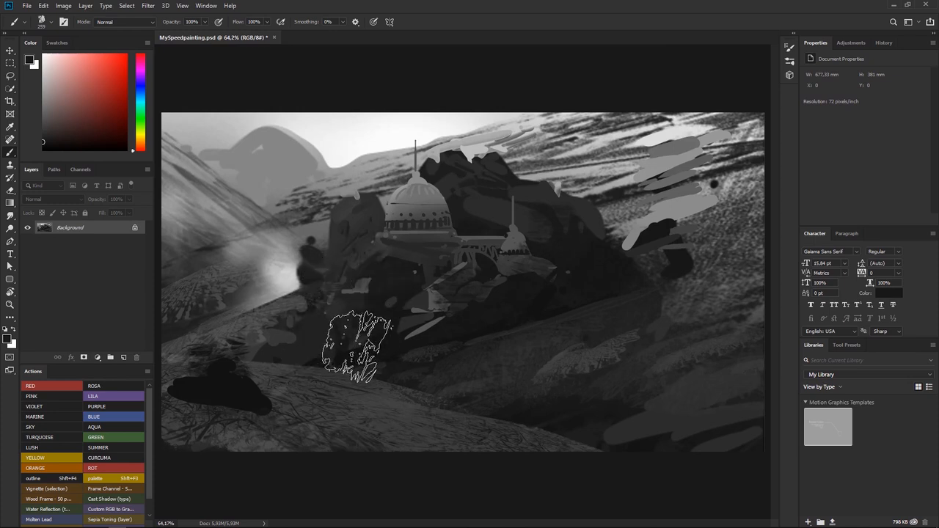
pyautogui.hotkey('ctrl', 'space')
pyautogui.moveTo(468, 187); pyautogui.dragTo(438, 188)
pyautogui.keyDown('alt'); pyautogui.click(539, 335); pyautogui.keyUp('alt')
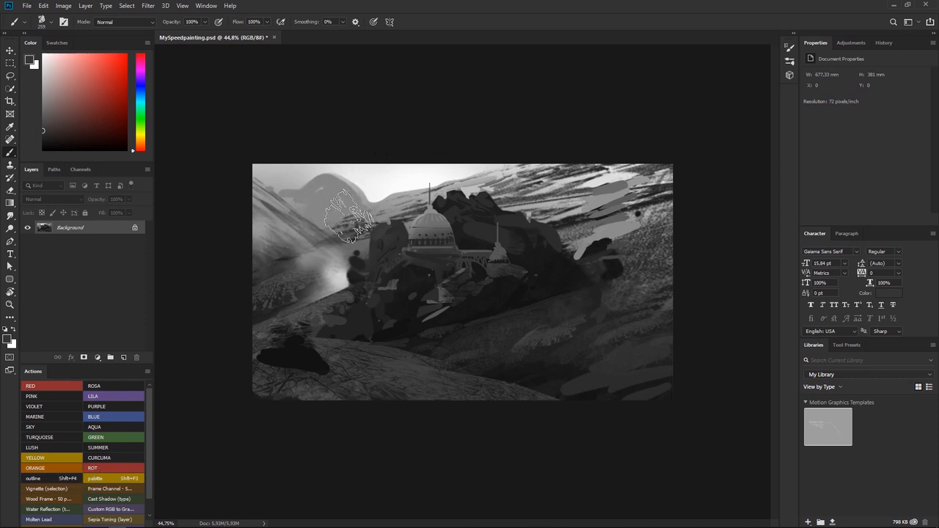
# - Lasso the left mountainside together with the sky above it as a freehand selection
pyautogui.press('l')
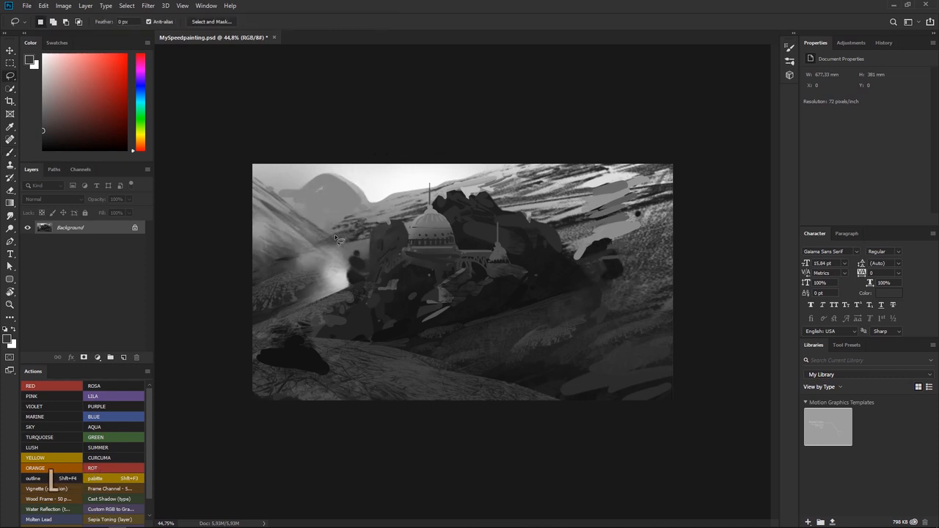
pyautogui.moveTo(296, 254); pyautogui.dragTo(286, 258)
pyautogui.moveTo(353, 230); pyautogui.dragTo(353, 230)
# - Try darkening the selected mountainside with the textured 259 px brush in sampled near-black, and undo the strokes
pyautogui.press('b')
pyautogui.press('alt')
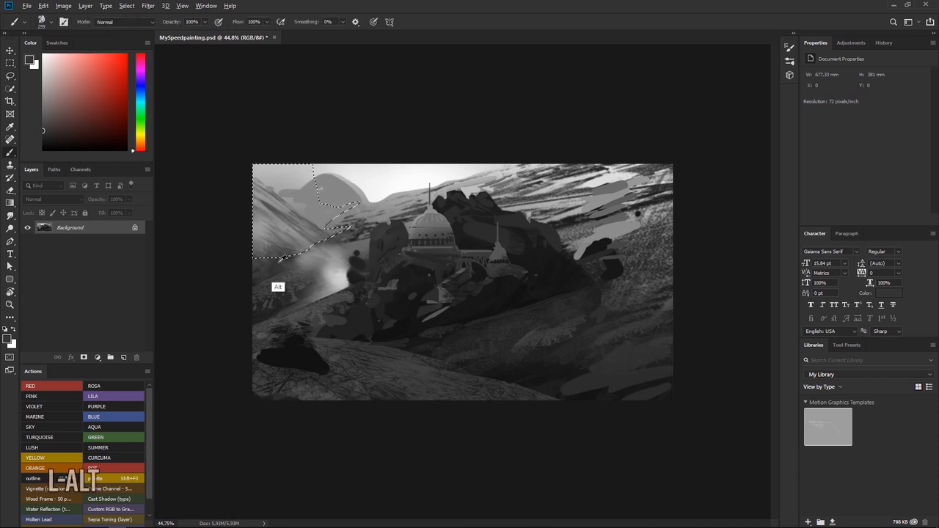
pyautogui.keyDown('alt'); pyautogui.click(284, 316); pyautogui.keyUp('alt')
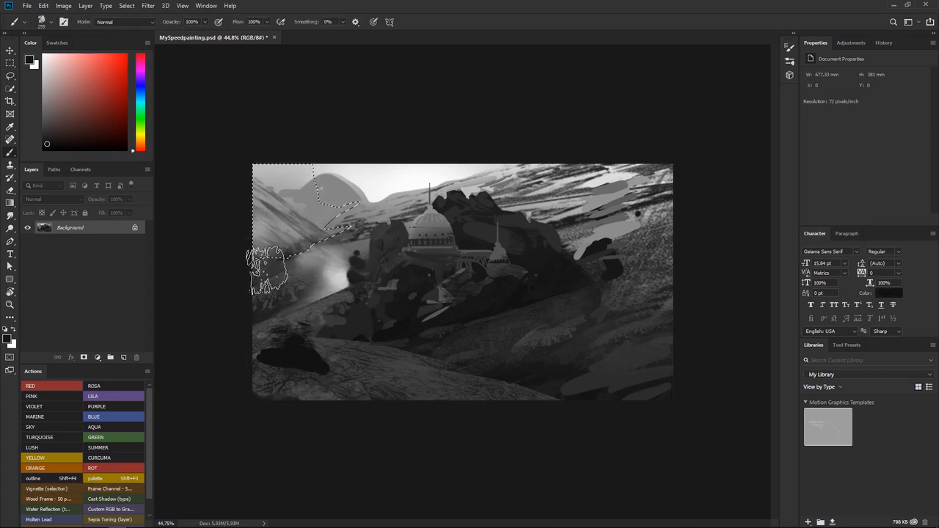
pyautogui.hotkey('ctrl', 'z')
pyautogui.hotkey('ctrl', 'space')
pyautogui.moveTo(330, 185)
pyautogui.mouseDown()
pyautogui.moveTo(296, 174)
pyautogui.moveTo(319, 171)
pyautogui.mouseUp()
pyautogui.hotkey('ctrl', 'z')
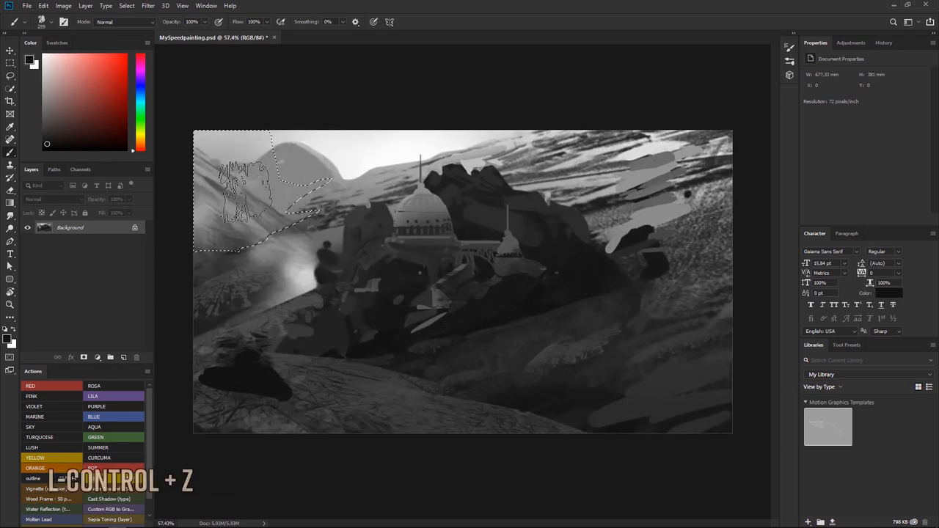
# - Shade the base of the selected mountainside with a soft round 259 px brush in sampled grey, and clear the selection
pyautogui.rightClick(287, 214)
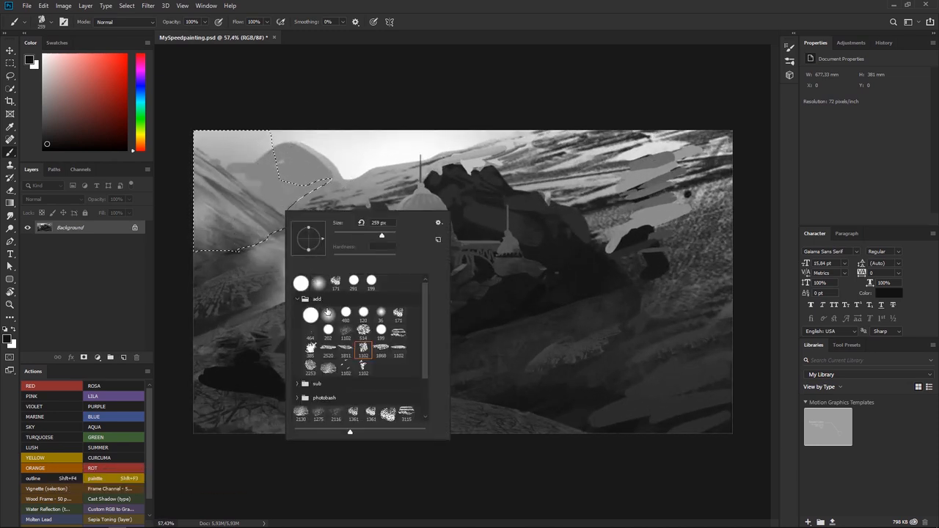
pyautogui.click(252, 240)
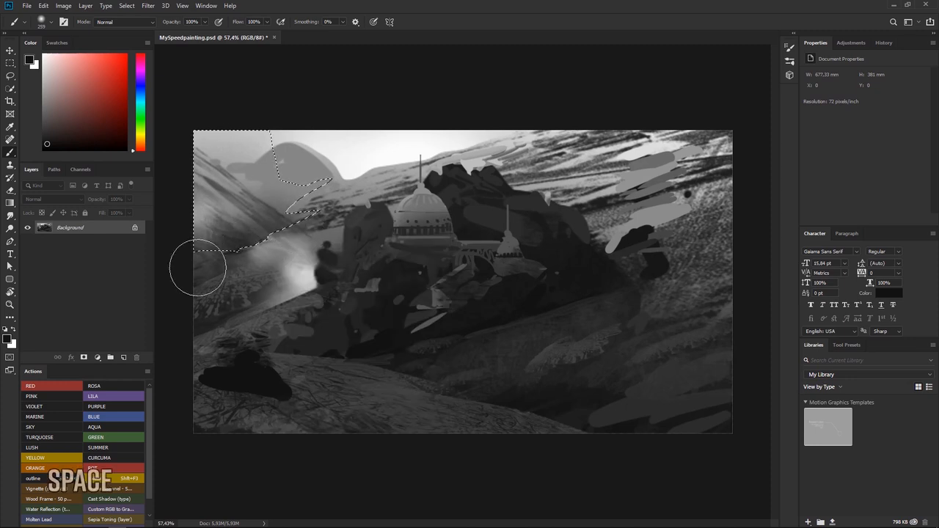
pyautogui.hotkey('ctrl', 'space')
pyautogui.moveTo(300, 193)
pyautogui.mouseDown()
pyautogui.moveTo(272, 189)
pyautogui.moveTo(283, 192)
pyautogui.mouseUp()
pyautogui.hotkey('ctrl', 'z')
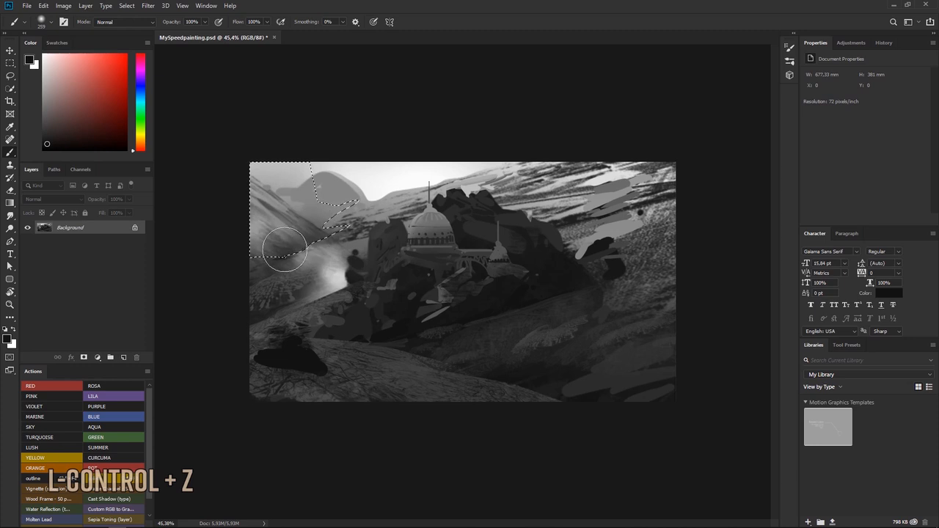
pyautogui.keyDown('alt'); pyautogui.click(273, 248); pyautogui.keyUp('alt')
pyautogui.hotkey('ctrl', 'space')
pyautogui.moveTo(285, 221)
pyautogui.mouseDown()
pyautogui.moveTo(257, 212)
pyautogui.moveTo(286, 202)
pyautogui.mouseUp()
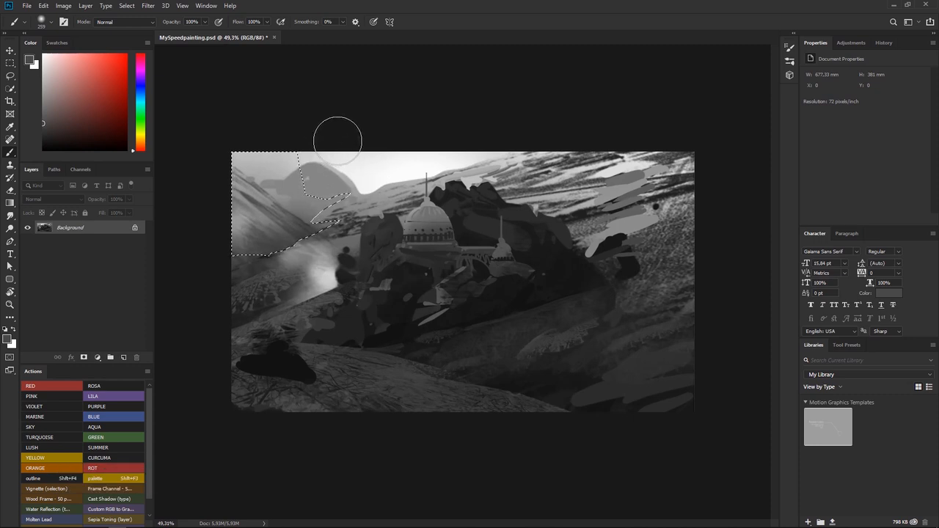
pyautogui.hotkey('ctrl', 'space')
pyautogui.moveTo(369, 210); pyautogui.dragTo(400, 180)
pyautogui.hotkey('ctrl', 'd')
pyautogui.hotkey('ctrl', 'space')
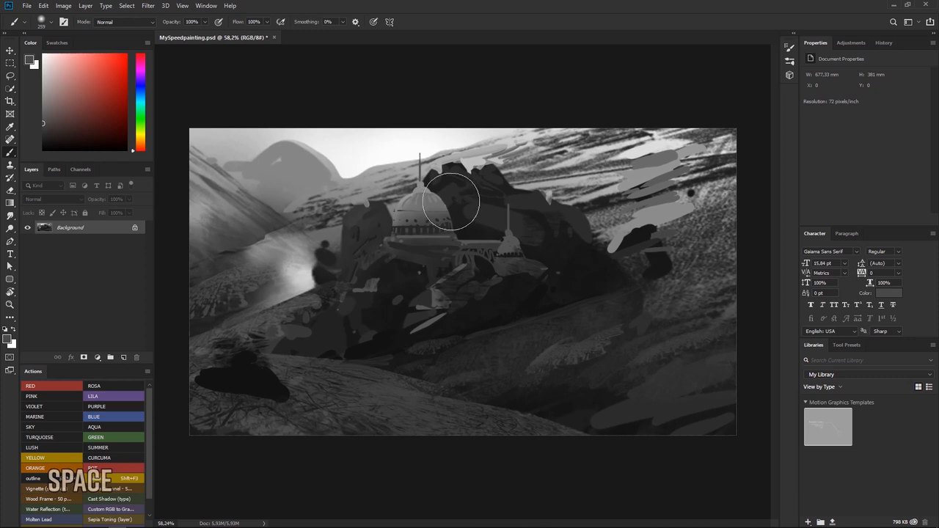
# - Sample near-black and stamp foliage above the dark foreground shape with the leafy 1102 brush
pyautogui.press('alt')
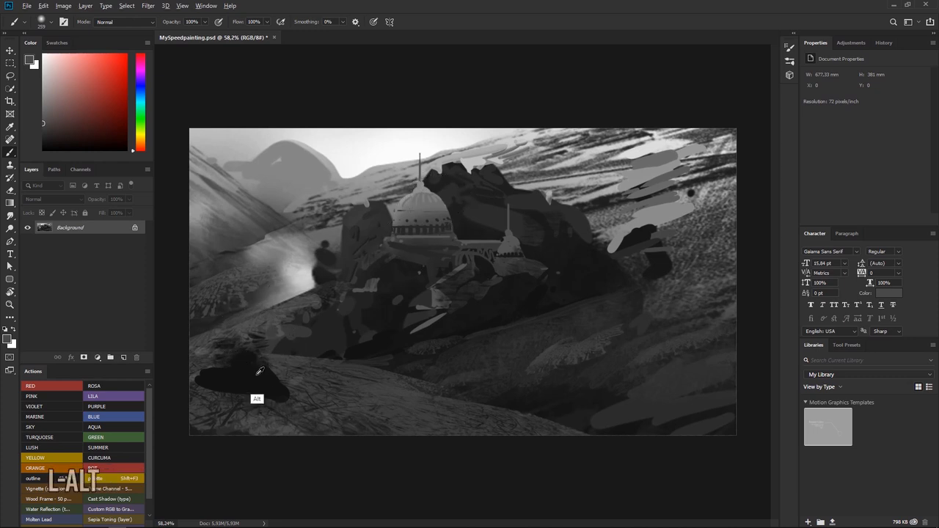
pyautogui.keyDown('alt'); pyautogui.click(270, 335); pyautogui.keyUp('alt')
pyautogui.rightClick(295, 322)
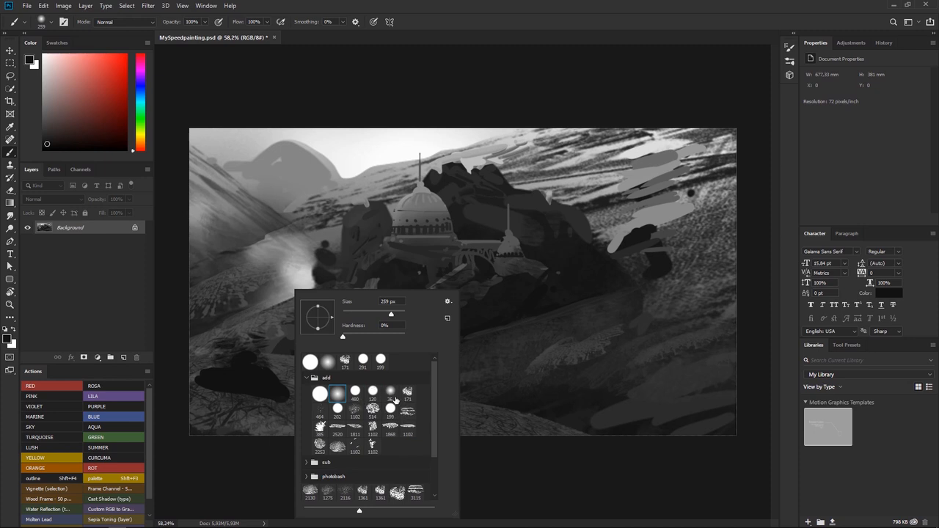
pyautogui.click(369, 449)
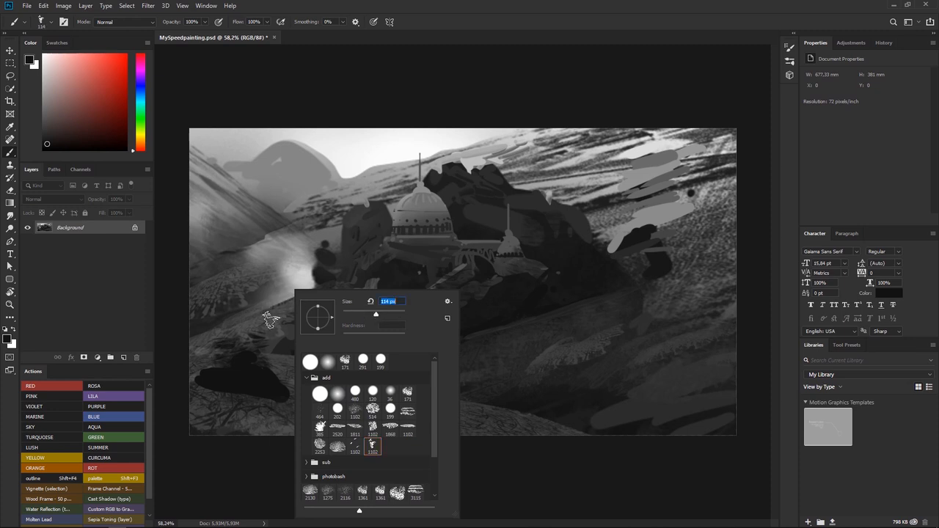
pyautogui.click(244, 352)
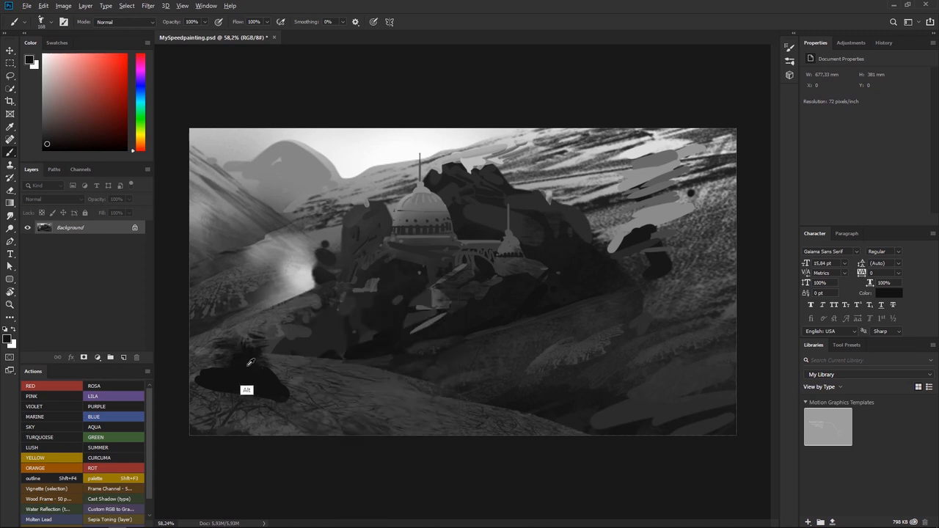
# - Cover the dark shape with foliage at 259 px and dab a smaller bush on the mound at 136 px
pyautogui.rightClick(247, 346)
pyautogui.moveTo(338, 325); pyautogui.dragTo(344, 327)
pyautogui.click(240, 366)
pyautogui.moveTo(239, 360)
pyautogui.mouseDown()
pyautogui.moveTo(264, 376)
pyautogui.moveTo(307, 382)
pyautogui.moveTo(174, 359)
pyautogui.moveTo(411, 408)
pyautogui.moveTo(378, 391)
pyautogui.moveTo(453, 400)
pyautogui.mouseUp()
pyautogui.rightClick(429, 356)
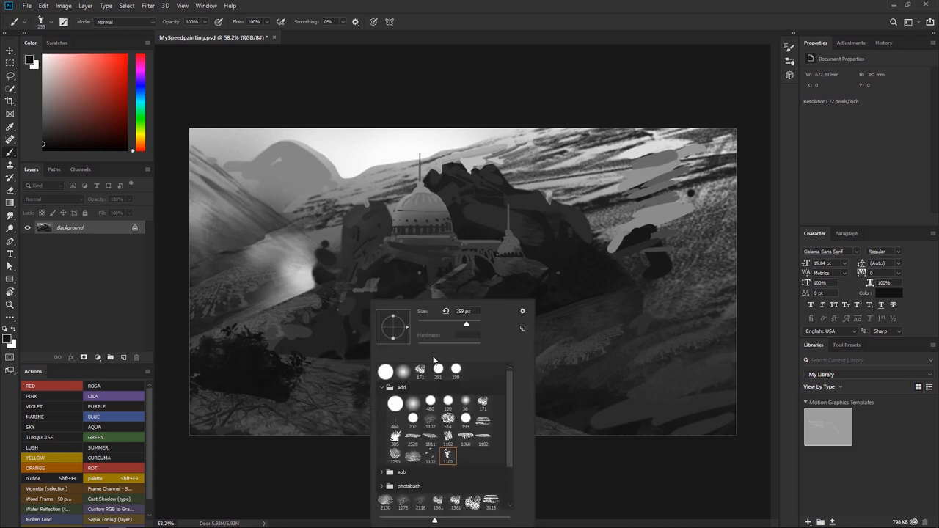
pyautogui.click(345, 378)
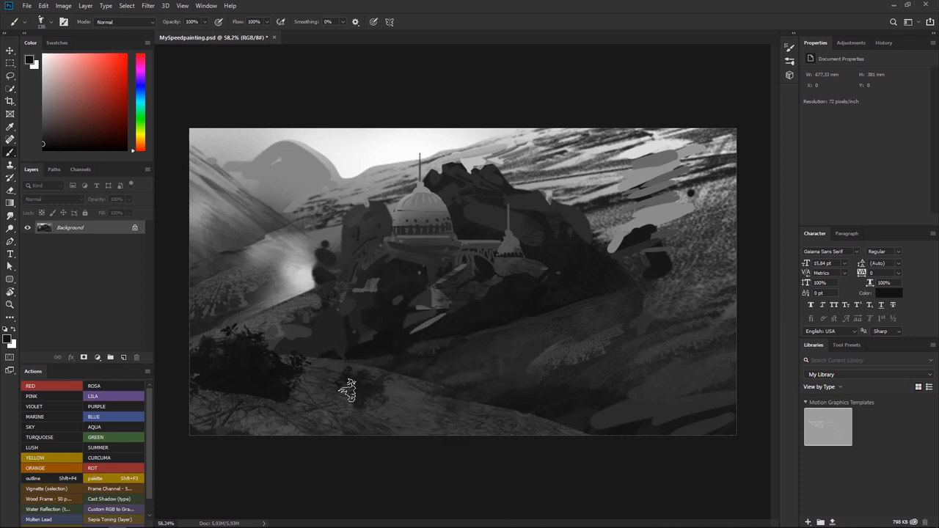
# - Blend shadows under the large bush with the hard round mixer brush at 45 px in sampled dark tones
pyautogui.keyDown('alt'); pyautogui.click(265, 387); pyautogui.keyUp('alt')
pyautogui.rightClick(291, 403)
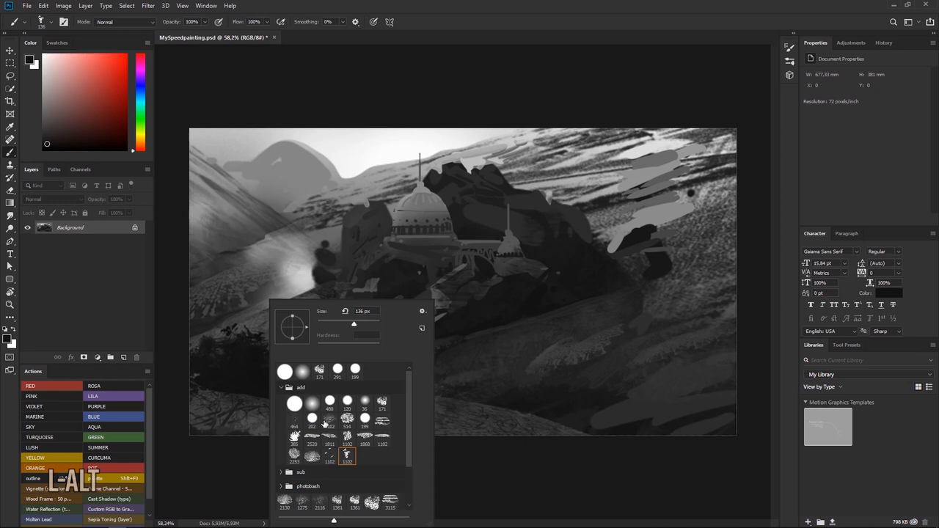
pyautogui.click(285, 371)
pyautogui.click(334, 323)
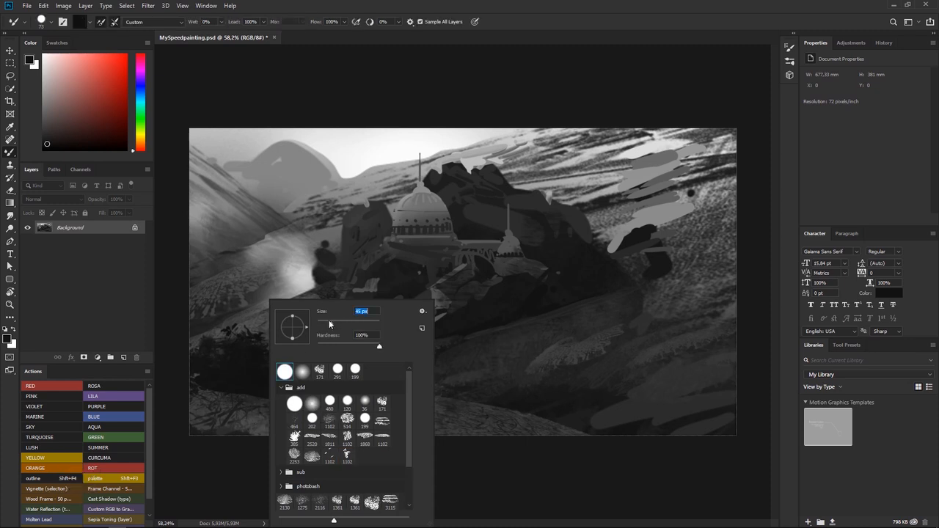
pyautogui.keyDown('alt'); pyautogui.click(226, 374); pyautogui.keyUp('alt')
pyautogui.keyDown('alt'); pyautogui.click(228, 398); pyautogui.keyUp('alt')
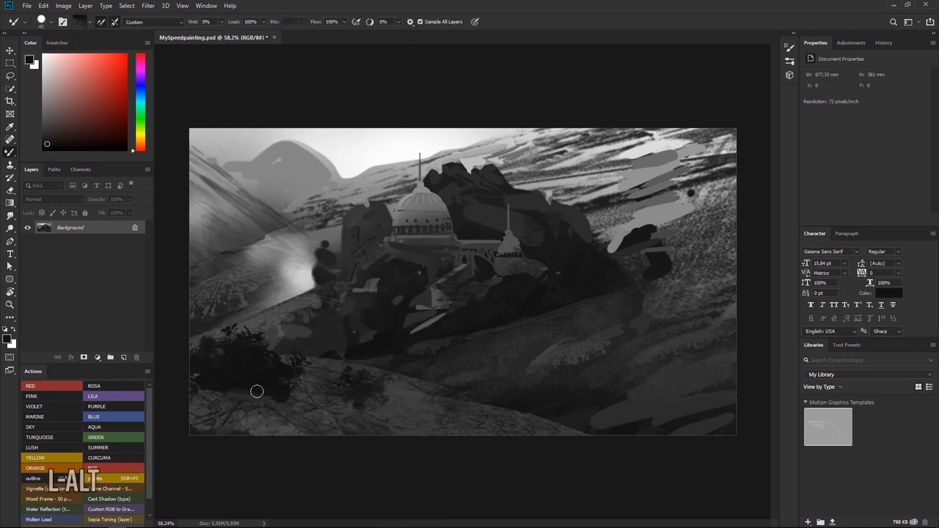
pyautogui.moveTo(255, 391); pyautogui.dragTo(305, 400)
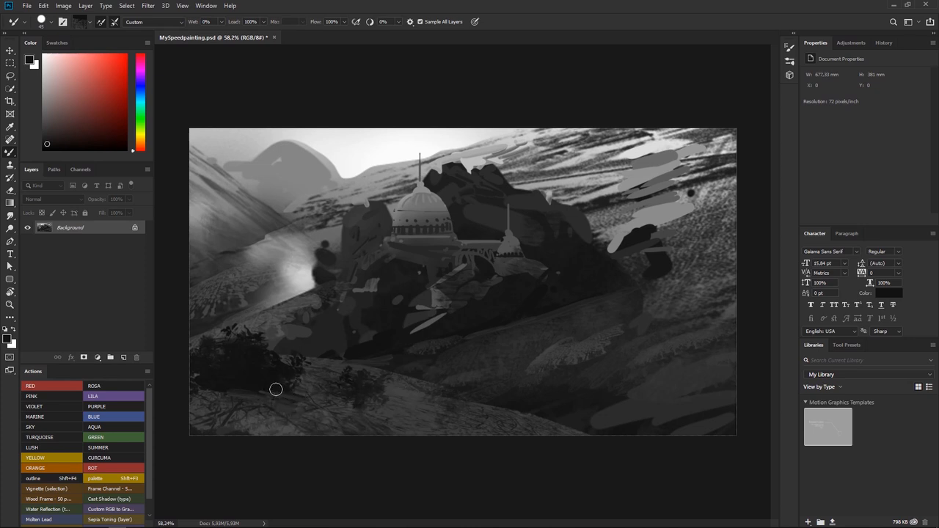
# - Paint sampled dark grey ground strokes between the two bushes and across the foreground mound
pyautogui.press('alt')
pyautogui.keyDown('alt'); pyautogui.click(301, 391); pyautogui.keyUp('alt')
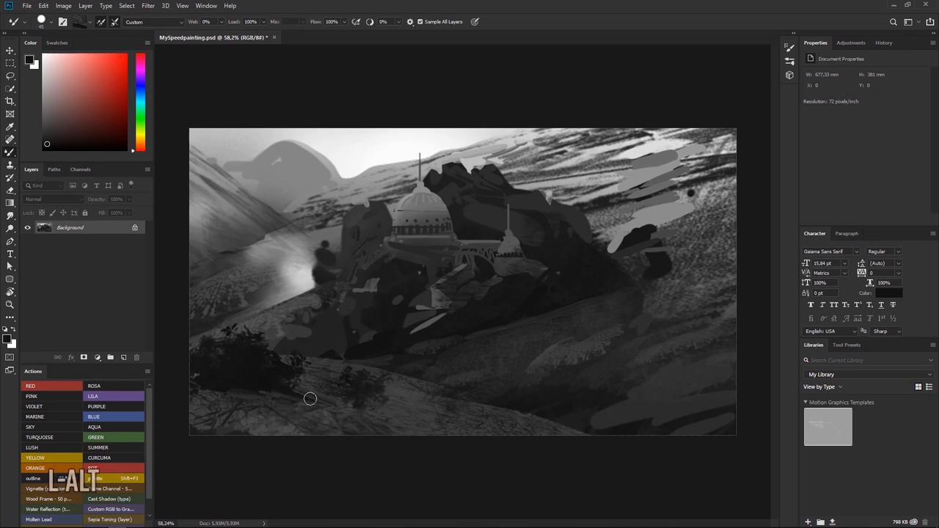
pyautogui.keyDown('alt'); pyautogui.click(231, 390); pyautogui.keyUp('alt')
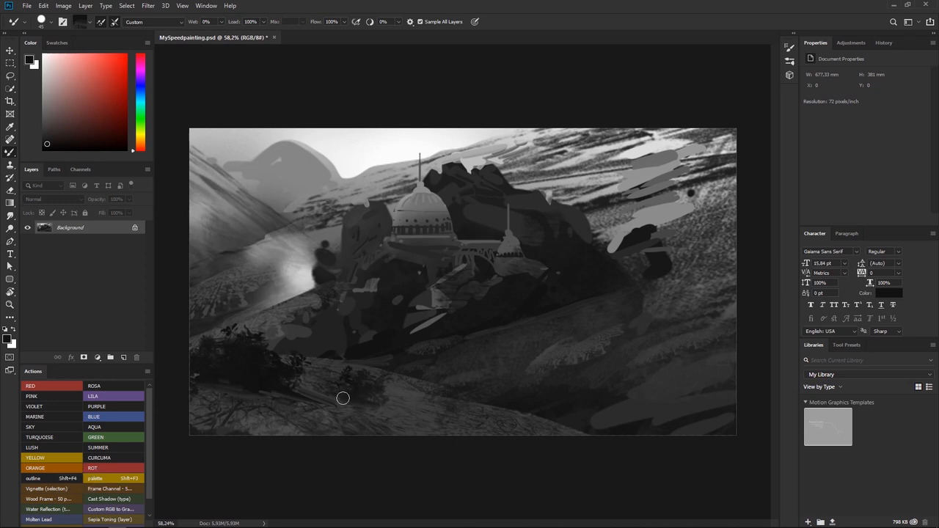
pyautogui.keyDown('alt'); pyautogui.click(407, 404); pyautogui.keyUp('alt')
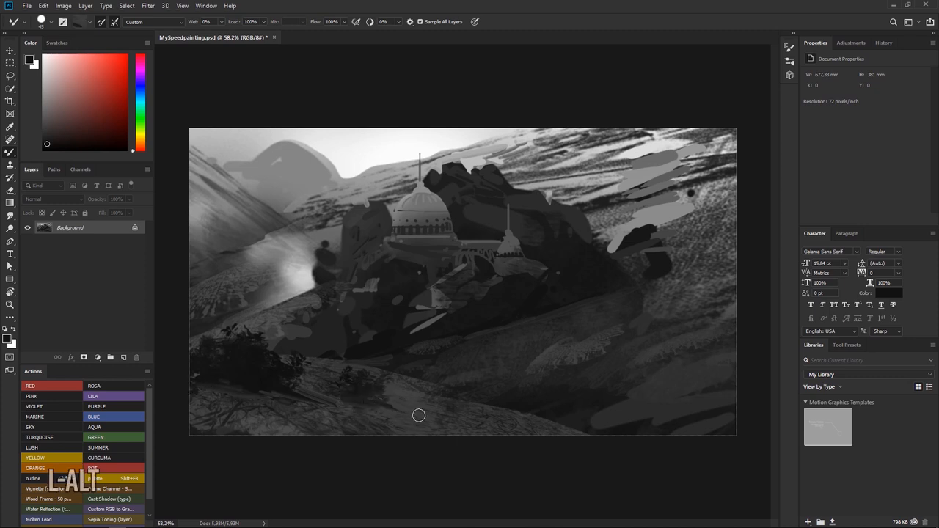
pyautogui.hotkey('ctrl', 'space')
pyautogui.moveTo(283, 360)
pyautogui.mouseDown()
pyautogui.moveTo(243, 342)
pyautogui.moveTo(281, 360)
pyautogui.mouseUp()
pyautogui.keyDown('alt'); pyautogui.click(272, 390); pyautogui.keyUp('alt')
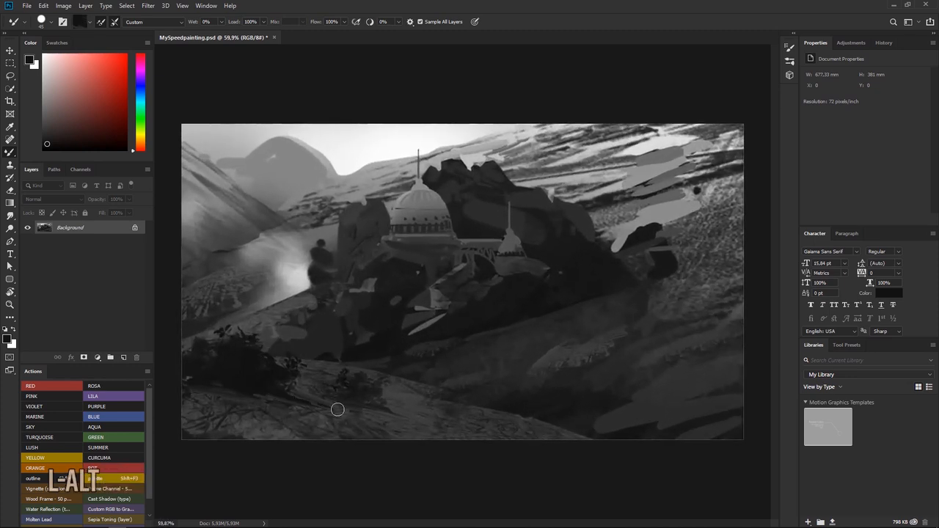
# - Paint dark strokes across the foreground mound beneath the small bush
pyautogui.moveTo(334, 409); pyautogui.dragTo(361, 415)
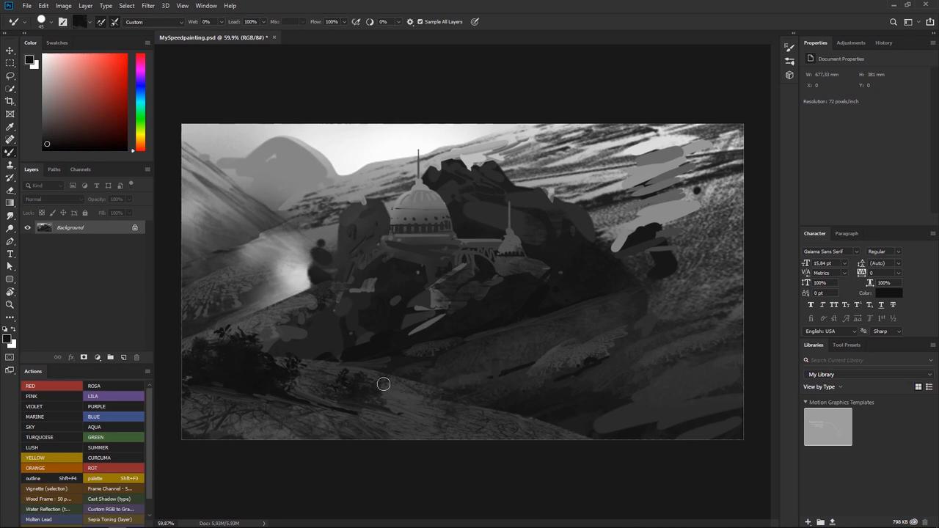
pyautogui.moveTo(614, 218); pyautogui.dragTo(575, 234)
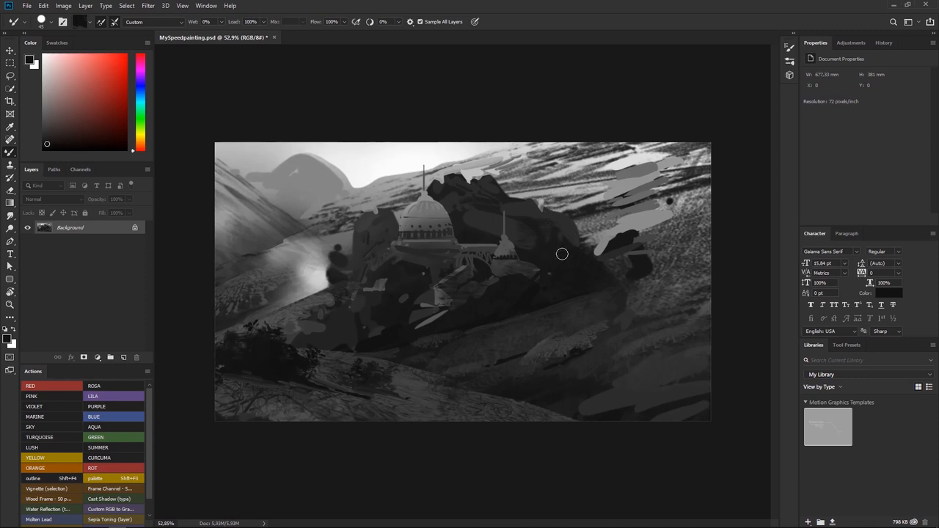
# - Lasso jagged patches along the right-hand slopes and the slope below the building rock as one combined selection
pyautogui.press('l')
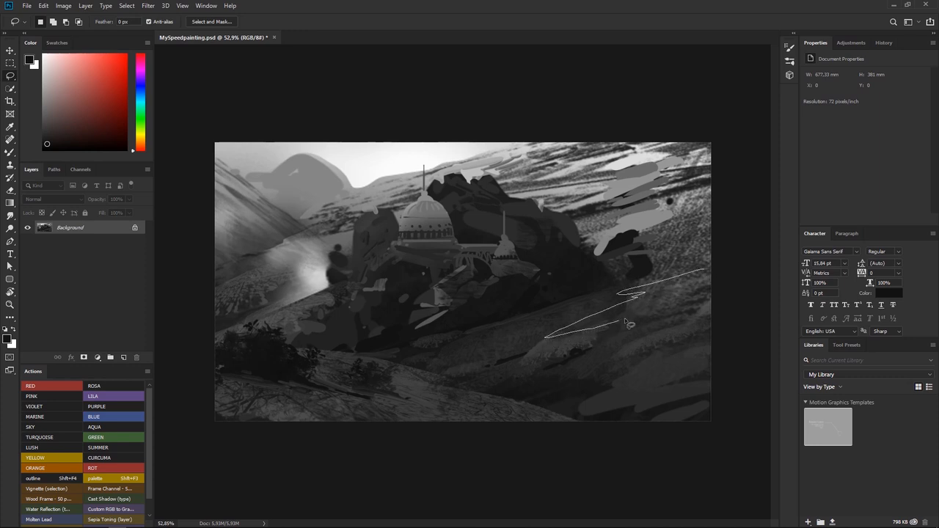
pyautogui.moveTo(523, 370); pyautogui.dragTo(660, 321)
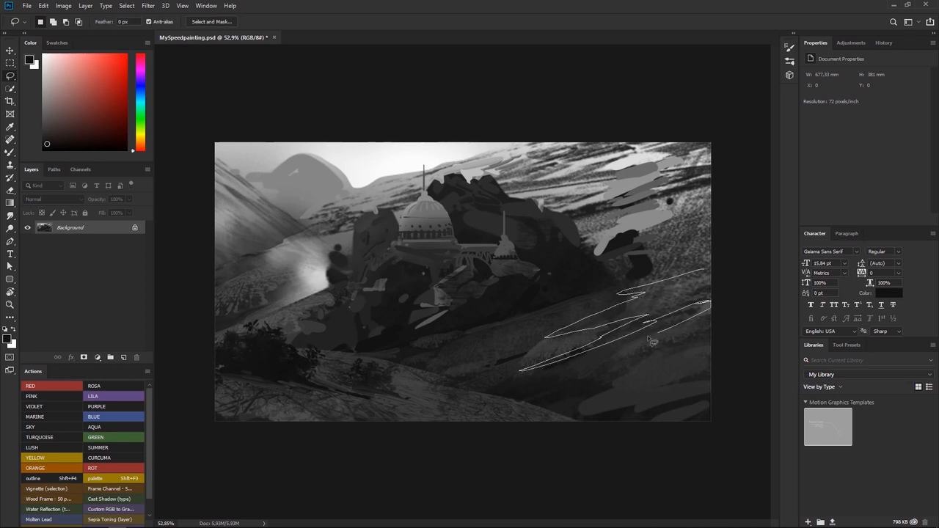
pyautogui.moveTo(654, 411)
pyautogui.mouseDown()
pyautogui.moveTo(701, 367)
pyautogui.moveTo(717, 248)
pyautogui.mouseUp()
pyautogui.moveTo(369, 358)
pyautogui.mouseDown()
pyautogui.moveTo(466, 336)
pyautogui.moveTo(416, 357)
pyautogui.moveTo(527, 352)
pyautogui.moveTo(482, 371)
pyautogui.moveTo(487, 383)
pyautogui.moveTo(332, 360)
pyautogui.mouseUp()
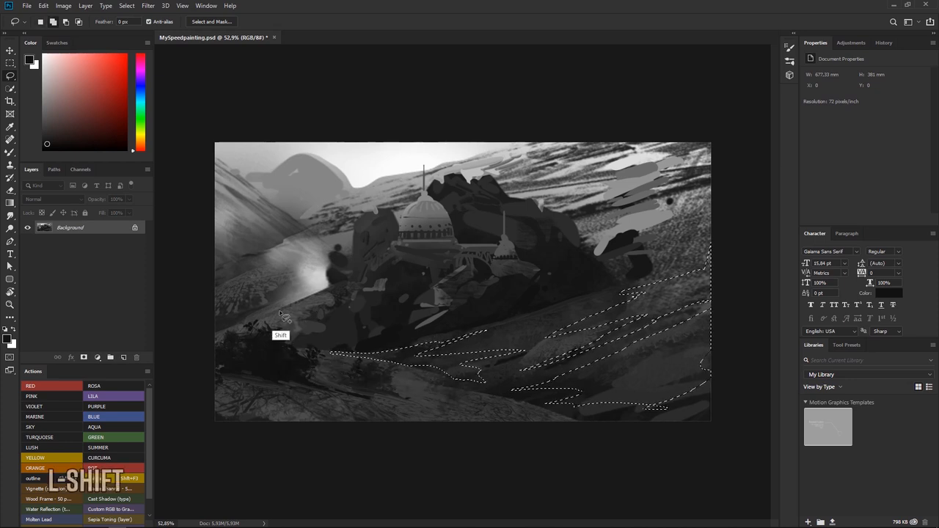
pyautogui.moveTo(617, 278)
pyautogui.mouseDown()
pyautogui.moveTo(661, 270)
pyautogui.moveTo(654, 277)
pyautogui.moveTo(622, 279)
pyautogui.moveTo(681, 236)
pyautogui.moveTo(658, 239)
pyautogui.moveTo(723, 210)
pyautogui.moveTo(658, 248)
pyautogui.moveTo(611, 252)
pyautogui.mouseUp()
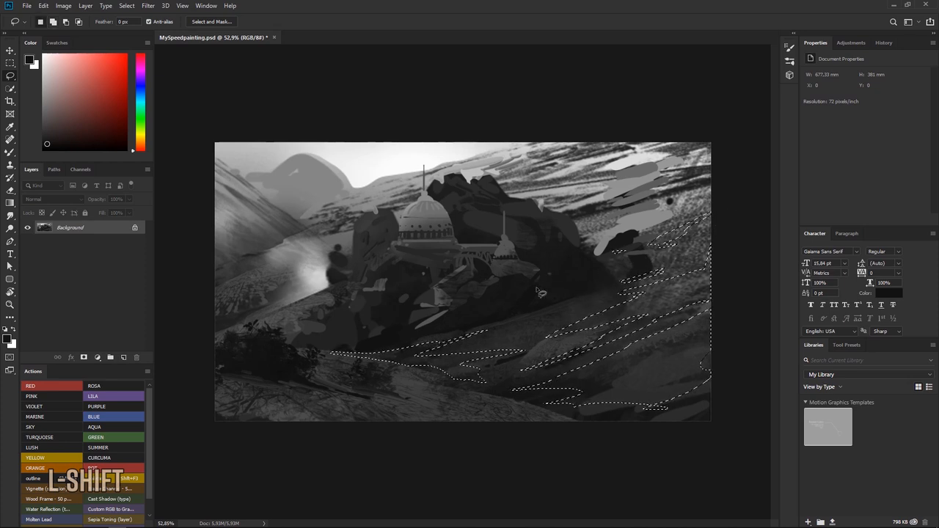
# - Choose the soft round brush at 275 px and try a dark stroke over the selected slopes
pyautogui.press('b')
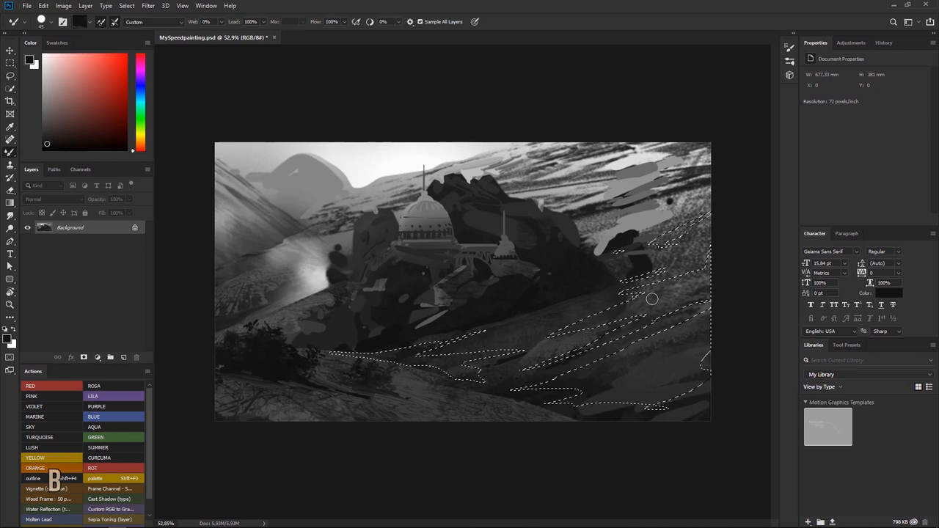
pyautogui.rightClick(603, 261)
pyautogui.click(638, 333)
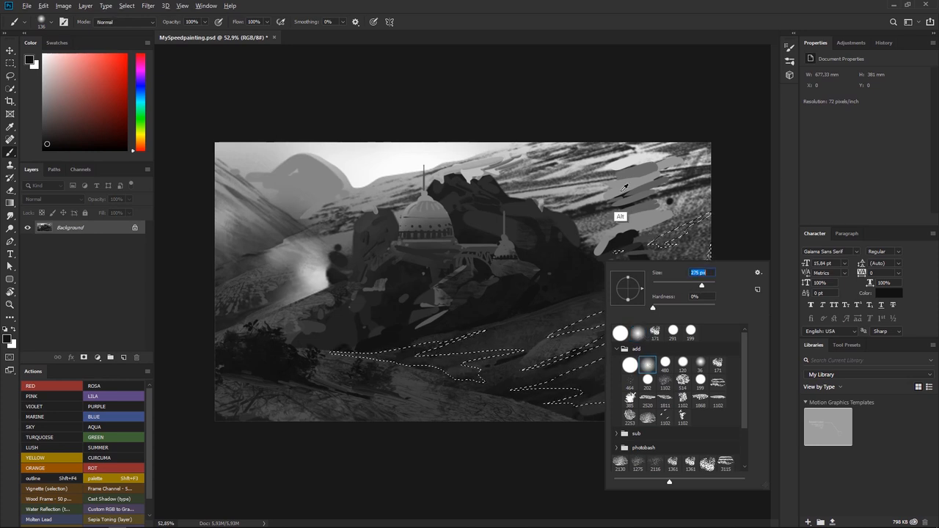
pyautogui.press('alt')
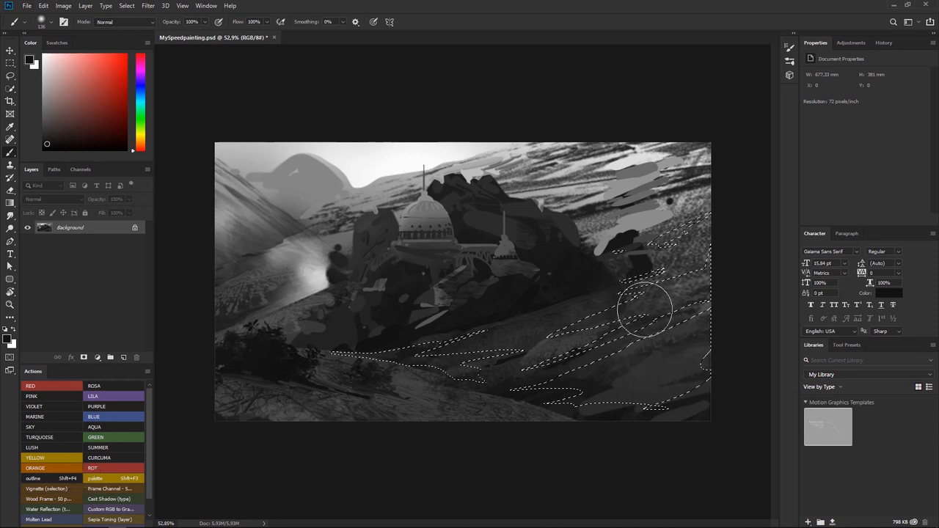
pyautogui.moveTo(631, 275); pyautogui.dragTo(639, 361)
pyautogui.hotkey('ctrl', 'z')
# - Sample a near-white tone and brush soft highlights into the selected right-hand slopes
pyautogui.keyDown('alt'); pyautogui.click(621, 185); pyautogui.keyUp('alt')
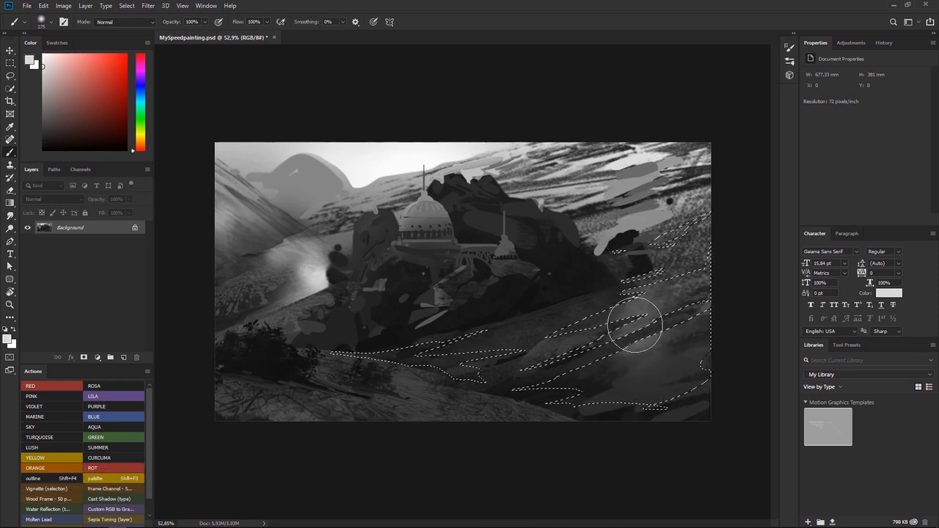
pyautogui.moveTo(609, 241)
pyautogui.mouseDown()
pyautogui.moveTo(573, 241)
pyautogui.moveTo(599, 242)
pyautogui.mouseUp()
pyautogui.hotkey('ctrl', 'z')
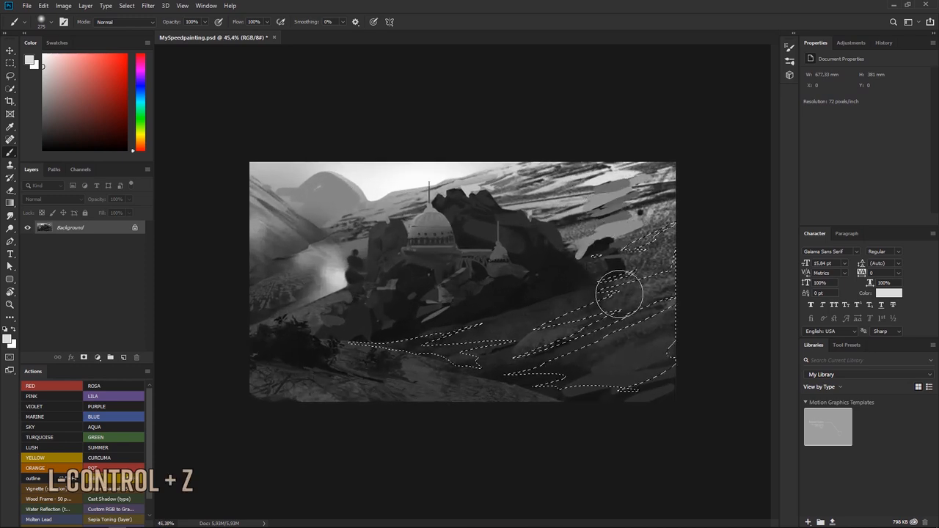
pyautogui.hotkey('ctrl', 'z')
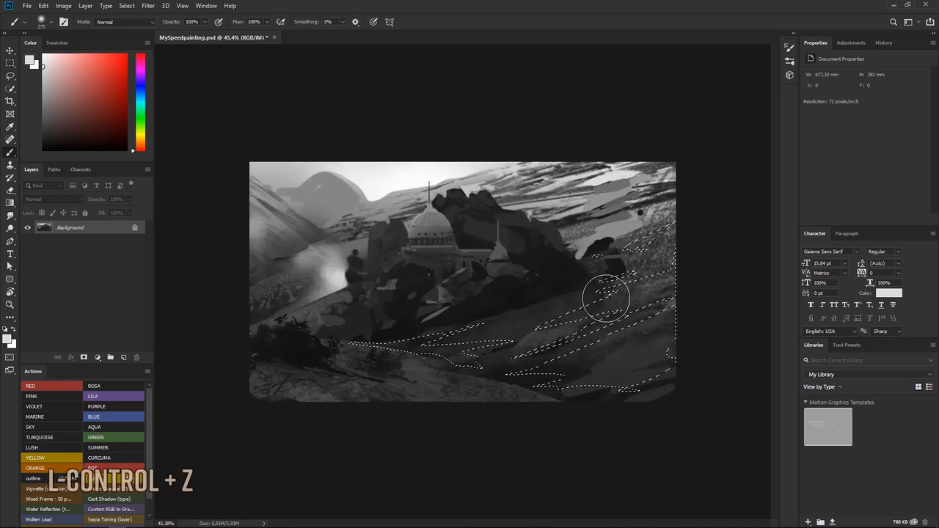
pyautogui.moveTo(637, 384); pyautogui.dragTo(615, 289)
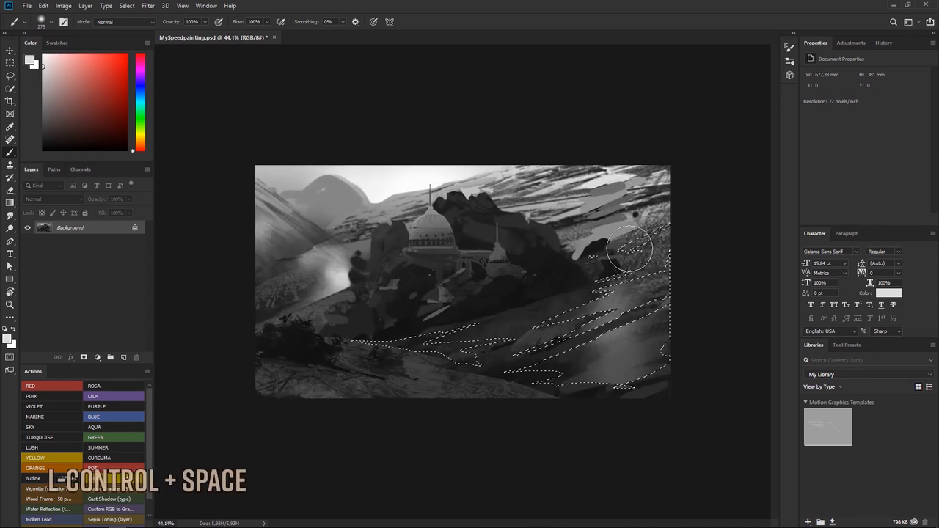
pyautogui.hotkey('ctrl', 'z')
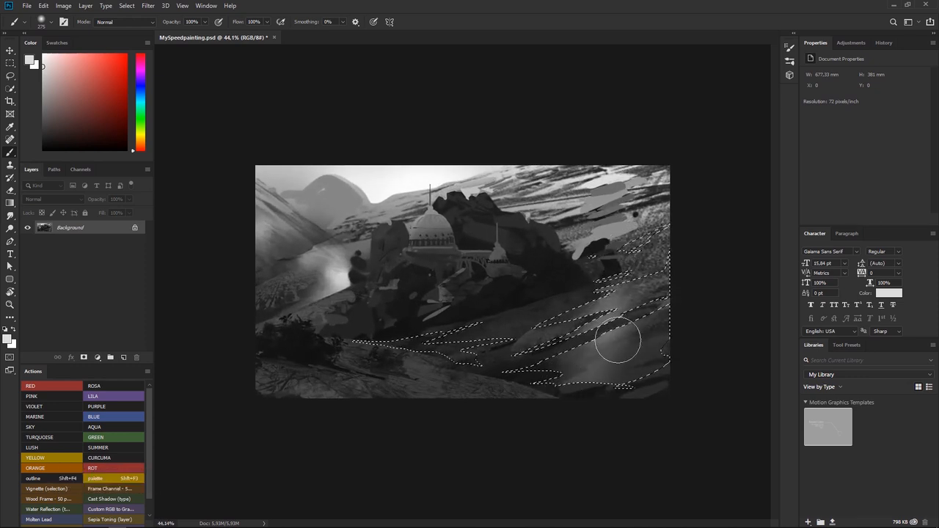
pyautogui.hotkey('ctrl', 'z')
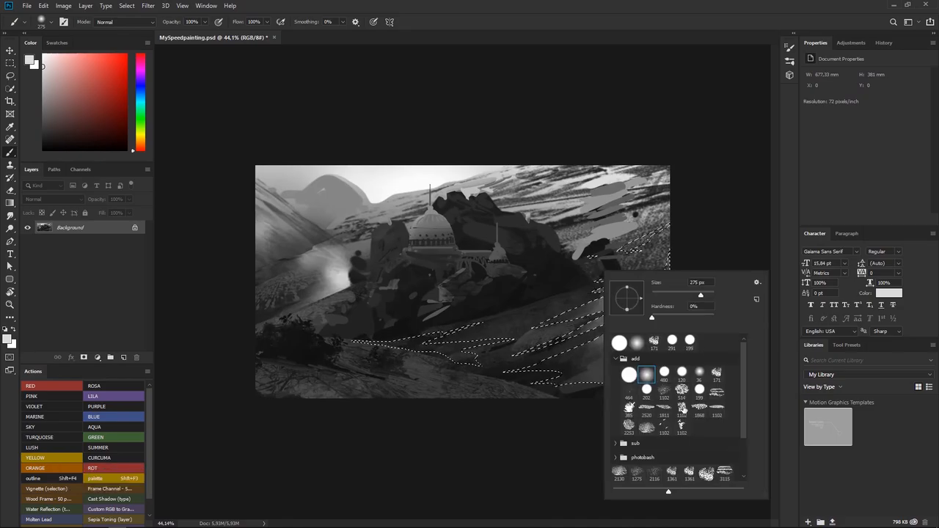
# - Stamp light ground texture into the selected slope patches with the 1868 textured brush, and clear the selection
pyautogui.click(699, 408)
pyautogui.moveTo(636, 265)
pyautogui.mouseDown()
pyautogui.moveTo(713, 324)
pyautogui.moveTo(662, 383)
pyautogui.moveTo(633, 309)
pyautogui.moveTo(728, 316)
pyautogui.moveTo(738, 397)
pyautogui.mouseUp()
pyautogui.hotkey('ctrl', 'z')
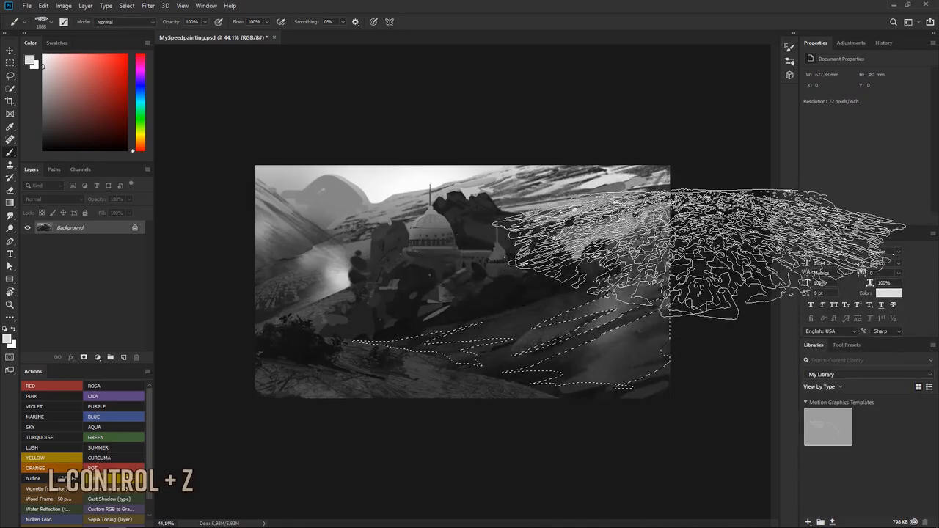
pyautogui.hotkey('ctrl', 'space')
pyautogui.moveTo(516, 269)
pyautogui.mouseDown()
pyautogui.moveTo(492, 274)
pyautogui.moveTo(509, 278)
pyautogui.mouseUp()
pyautogui.hotkey('ctrl', 'z')
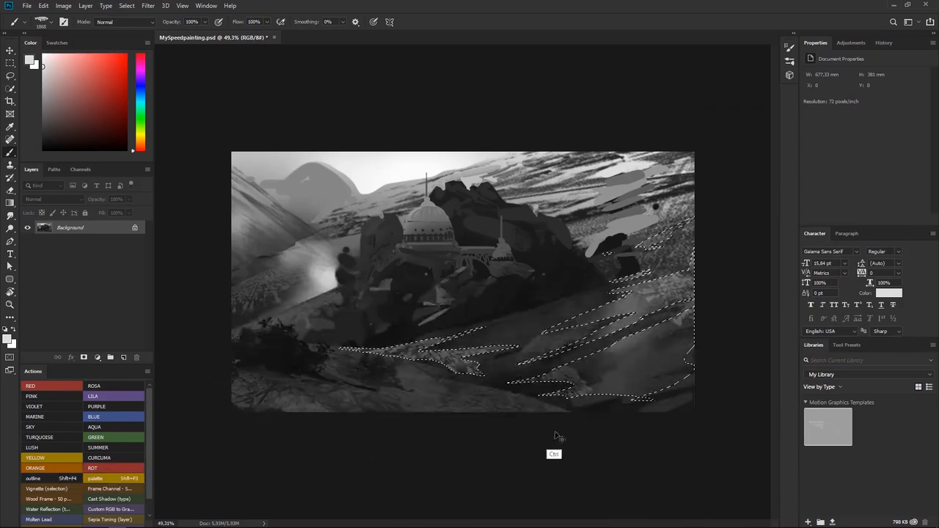
pyautogui.hotkey('ctrl', 'z')
pyautogui.hotkey('ctrl', 'space')
pyautogui.moveTo(469, 272)
pyautogui.mouseDown()
pyautogui.moveTo(486, 272)
pyautogui.moveTo(481, 255)
pyautogui.moveTo(466, 253)
pyautogui.moveTo(502, 262)
pyautogui.mouseUp()
pyautogui.moveTo(577, 240); pyautogui.dragTo(430, 251)
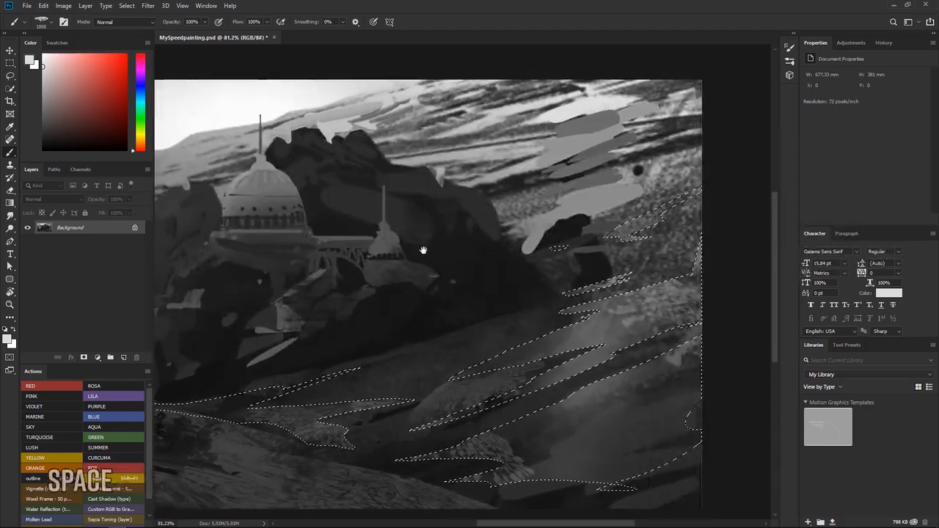
pyautogui.hotkey('ctrl', 'd')
# - Reduce the 1868 textured brush to 275 px and 44 px and dab sampled greys around the small dark rock
pyautogui.rightClick(609, 281)
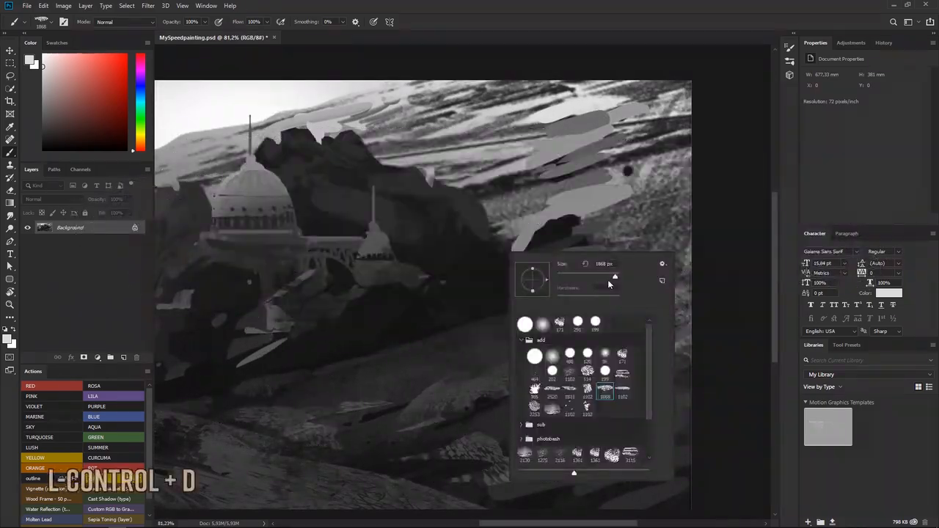
pyautogui.moveTo(613, 287); pyautogui.dragTo(552, 287)
pyautogui.press('Return')
pyautogui.hotkey('ctrl', 'z')
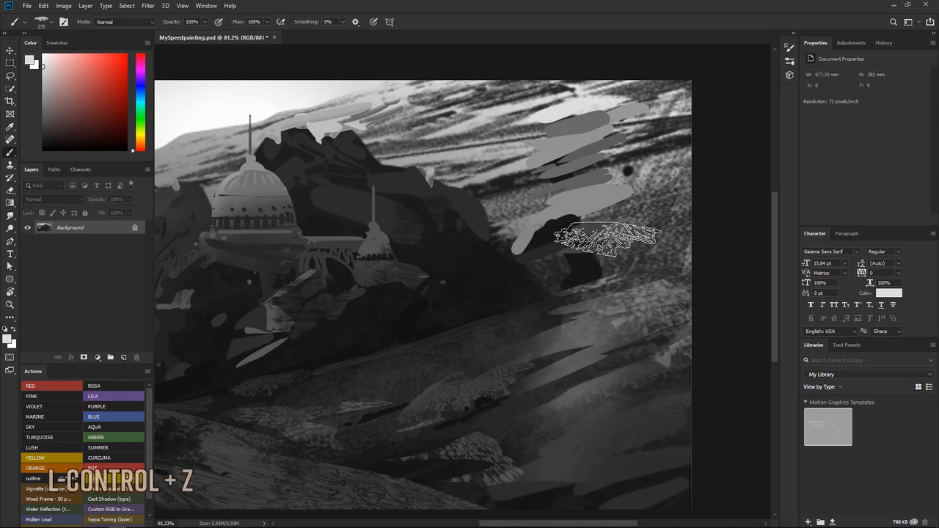
pyautogui.rightClick(613, 243)
pyautogui.moveTo(647, 246); pyautogui.dragTo(645, 247)
pyautogui.keyDown('alt'); pyautogui.click(557, 254); pyautogui.keyUp('alt')
pyautogui.keyDown('alt'); pyautogui.click(564, 225); pyautogui.keyUp('alt')
pyautogui.keyDown('alt'); pyautogui.click(568, 214); pyautogui.keyUp('alt')
pyautogui.moveTo(571, 209)
pyautogui.mouseDown()
pyautogui.moveTo(520, 221)
pyautogui.moveTo(557, 220)
pyautogui.mouseUp()
# - Switch to the hard round brush at 29 px and touch up the rock and slope edges in sampled grey
pyautogui.rightClick(580, 219)
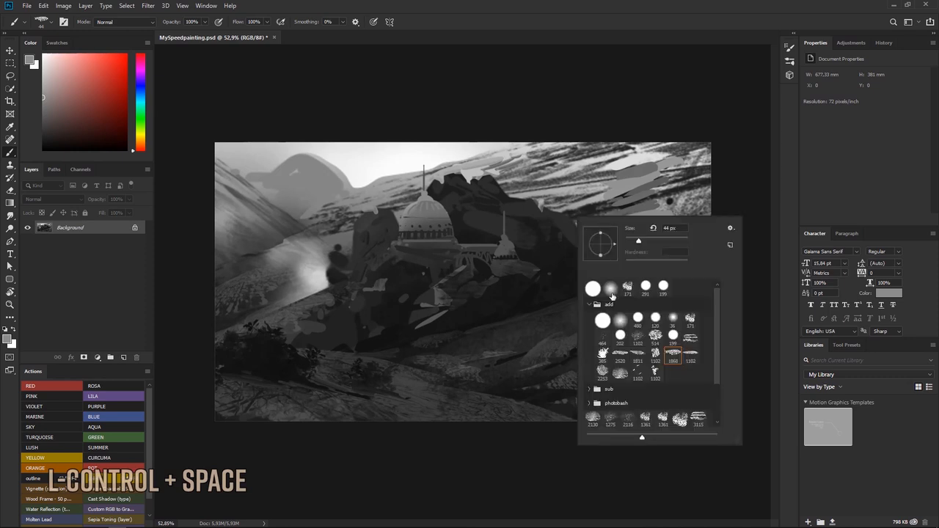
pyautogui.moveTo(636, 244); pyautogui.dragTo(634, 243)
pyautogui.keyDown('alt'); pyautogui.click(632, 259); pyautogui.keyUp('alt')
pyautogui.keyDown('alt'); pyautogui.click(626, 228); pyautogui.keyUp('alt')
pyautogui.moveTo(612, 211)
pyautogui.mouseDown()
pyautogui.moveTo(560, 190)
pyautogui.moveTo(578, 197)
pyautogui.mouseUp()
pyautogui.moveTo(502, 202); pyautogui.dragTo(449, 186)
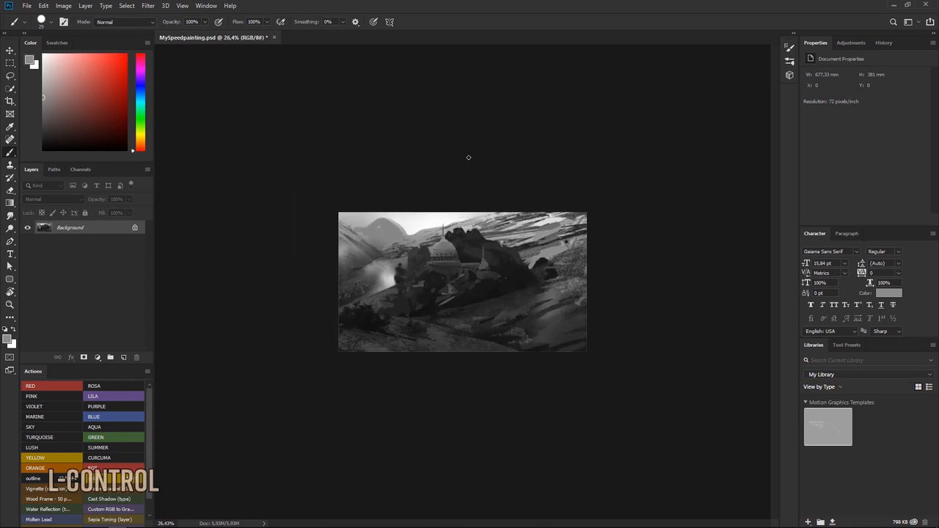
# - Sample the bright sky and carve a narrow notch into the rounded distant mountain to split its peak
pyautogui.moveTo(472, 260)
pyautogui.mouseDown()
pyautogui.moveTo(486, 241)
pyautogui.moveTo(511, 241)
pyautogui.moveTo(504, 243)
pyautogui.moveTo(513, 257)
pyautogui.mouseUp()
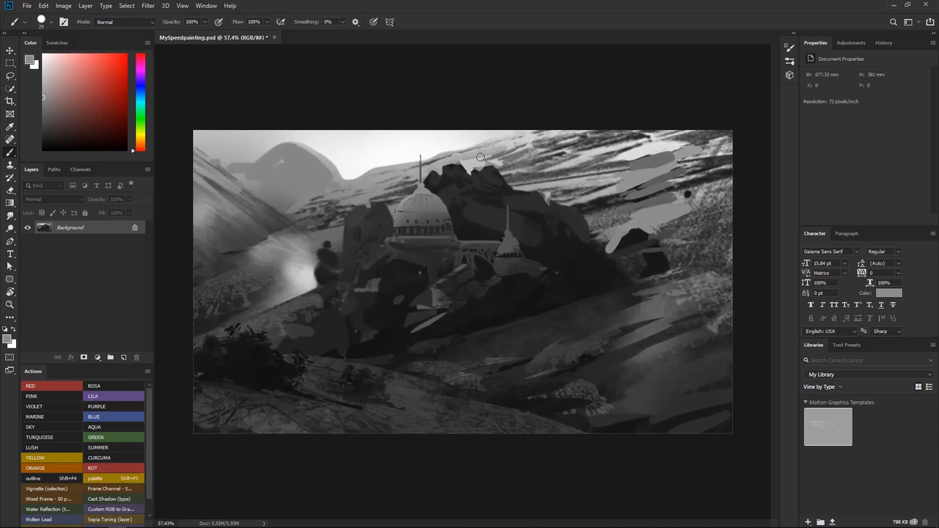
pyautogui.moveTo(383, 259); pyautogui.dragTo(357, 267)
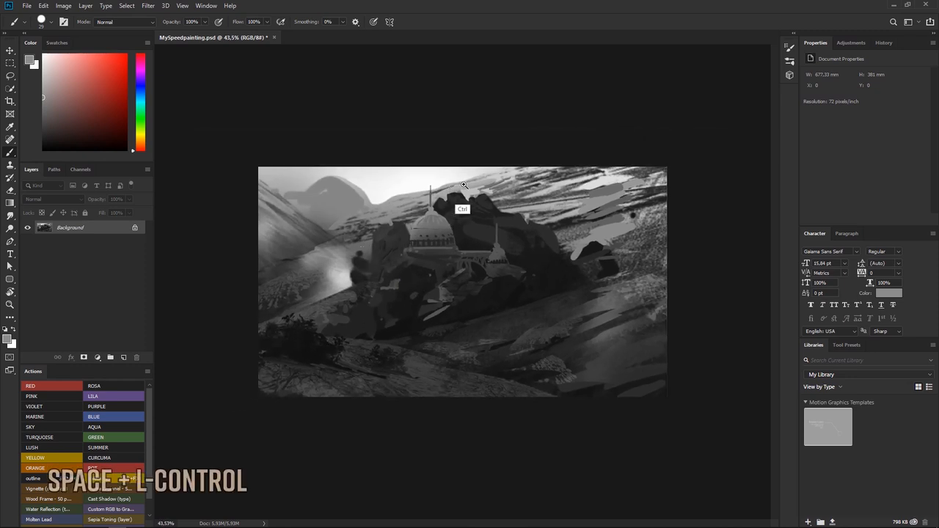
pyautogui.moveTo(457, 206); pyautogui.dragTo(465, 205)
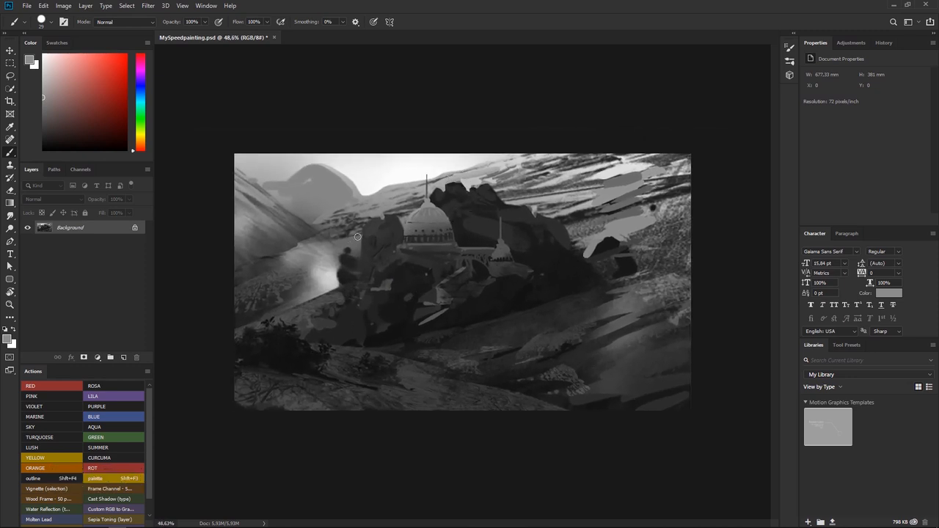
pyautogui.moveTo(354, 200); pyautogui.dragTo(366, 200)
pyautogui.keyDown('alt'); pyautogui.click(342, 157); pyautogui.keyUp('alt')
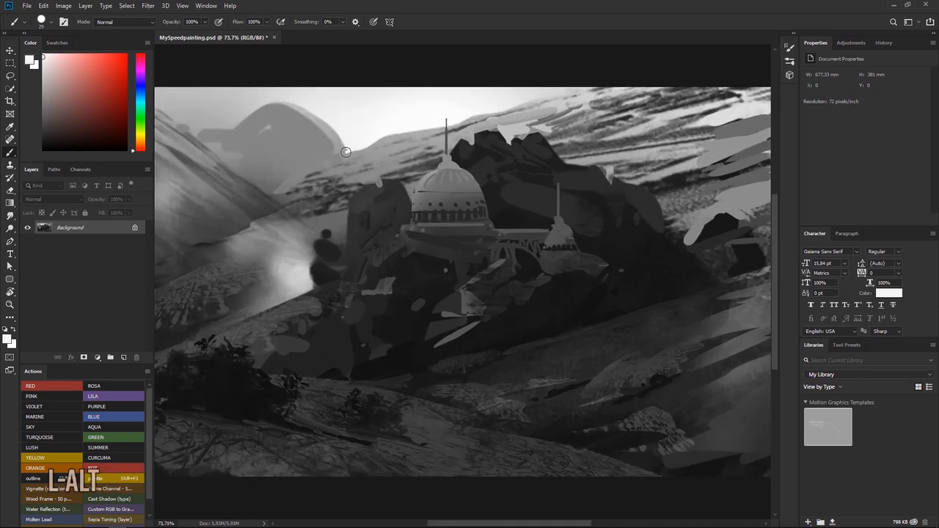
pyautogui.keyDown('alt'); pyautogui.click(318, 107); pyautogui.keyUp('alt')
pyautogui.moveTo(303, 114); pyautogui.dragTo(303, 110)
pyautogui.keyDown('alt'); pyautogui.click(303, 139); pyautogui.keyUp('alt')
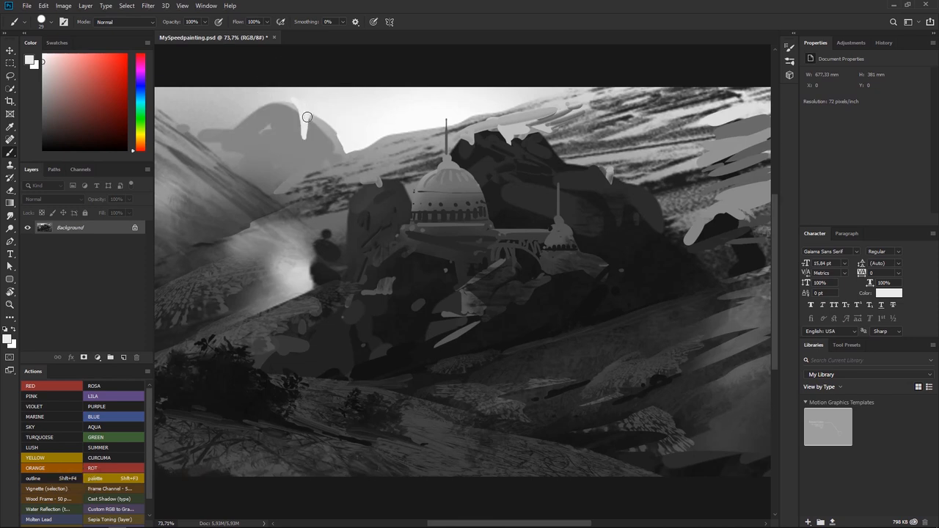
# - Paint light grey highlights on the distant mountain's peaks and its lower left ridge
pyautogui.keyDown('alt'); pyautogui.click(323, 125); pyautogui.keyUp('alt')
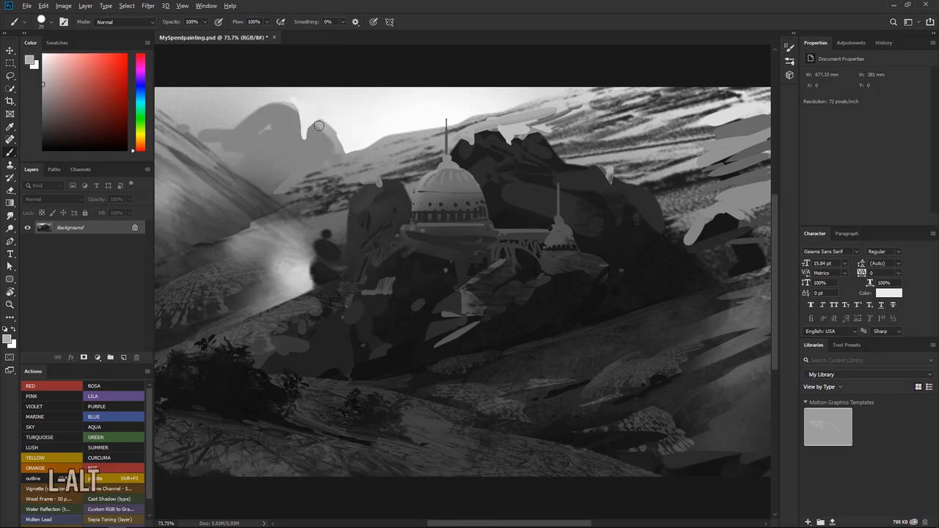
pyautogui.keyDown('alt'); pyautogui.click(284, 103); pyautogui.keyUp('alt')
pyautogui.hotkey('ctrl', 'z')
pyautogui.keyDown('alt'); pyautogui.click(284, 105); pyautogui.keyUp('alt')
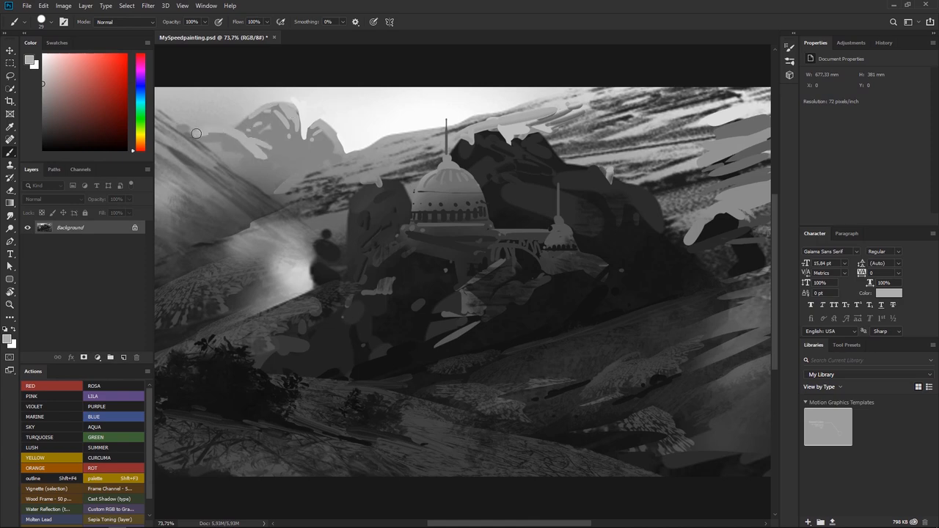
pyautogui.moveTo(218, 110); pyautogui.dragTo(190, 111)
pyautogui.moveTo(262, 103); pyautogui.dragTo(374, 190)
pyautogui.hotkey('ctrl', '0')
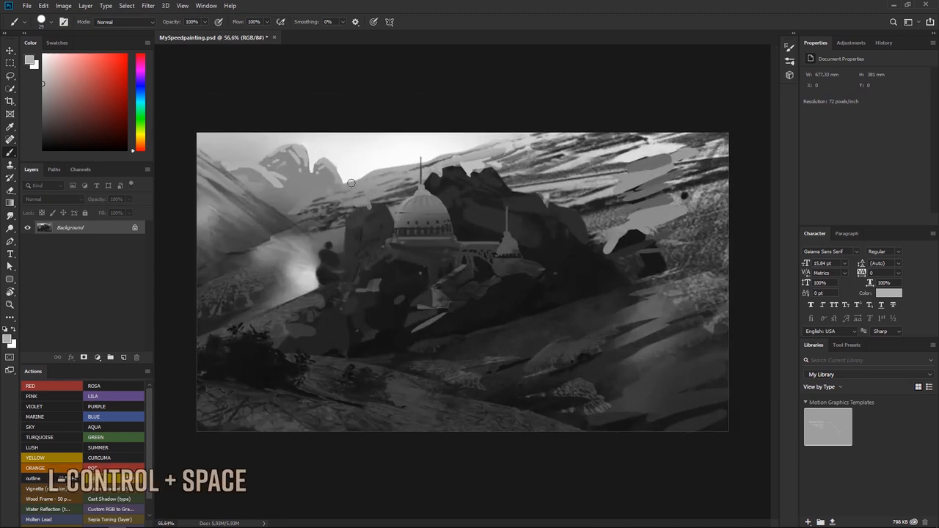
# - Lasso the distant mountains with the sky above them and choose the soft round brush at 291 px
pyautogui.press('l')
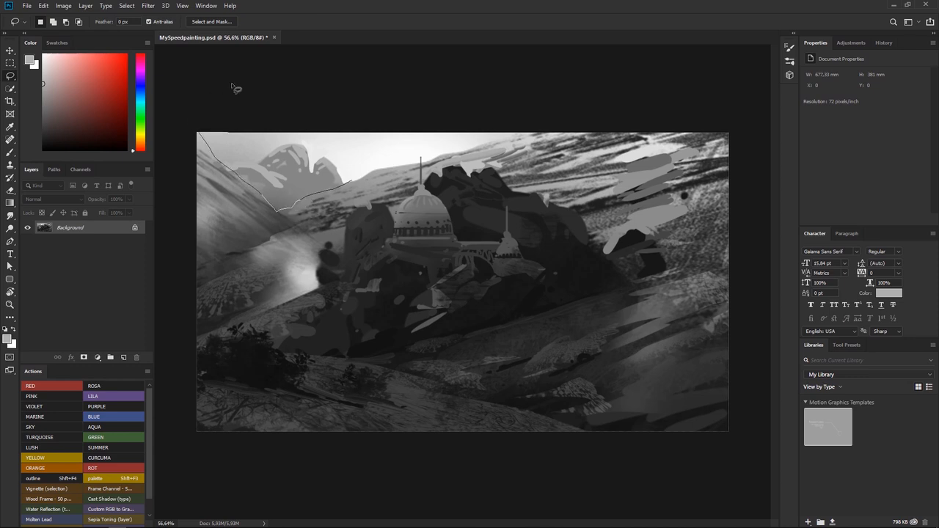
pyautogui.moveTo(385, 135)
pyautogui.mouseDown()
pyautogui.moveTo(353, 187)
pyautogui.moveTo(246, 165)
pyautogui.moveTo(238, 135)
pyautogui.mouseUp()
pyautogui.press('b')
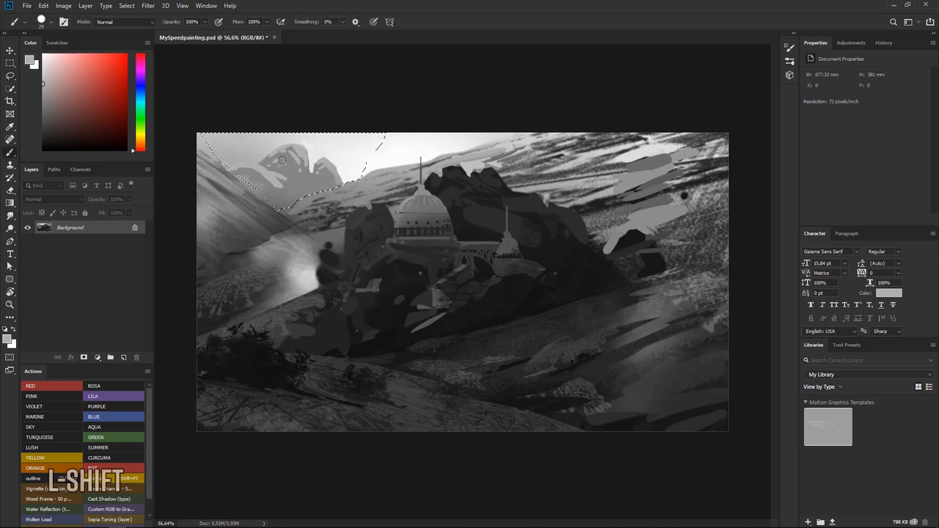
pyautogui.rightClick(297, 207)
pyautogui.click(345, 262)
pyautogui.moveTo(360, 180); pyautogui.dragTo(389, 179)
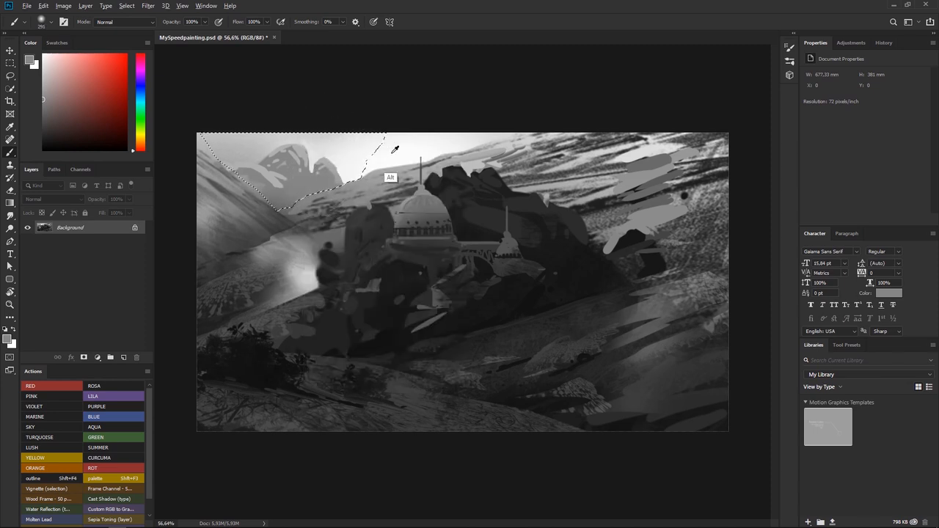
# - Brush soft haze over the distant mountains in sampled sky and mountain greys, and clear the selection
pyautogui.keyDown('alt'); pyautogui.click(395, 149); pyautogui.keyUp('alt')
pyautogui.moveTo(382, 156)
pyautogui.mouseDown()
pyautogui.moveTo(315, 177)
pyautogui.moveTo(277, 153)
pyautogui.moveTo(287, 159)
pyautogui.moveTo(287, 110)
pyautogui.moveTo(338, 148)
pyautogui.mouseUp()
pyautogui.hotkey('ctrl', 'z')
pyautogui.keyDown('alt'); pyautogui.click(293, 194); pyautogui.keyUp('alt')
pyautogui.hotkey('ctrl', 'z')
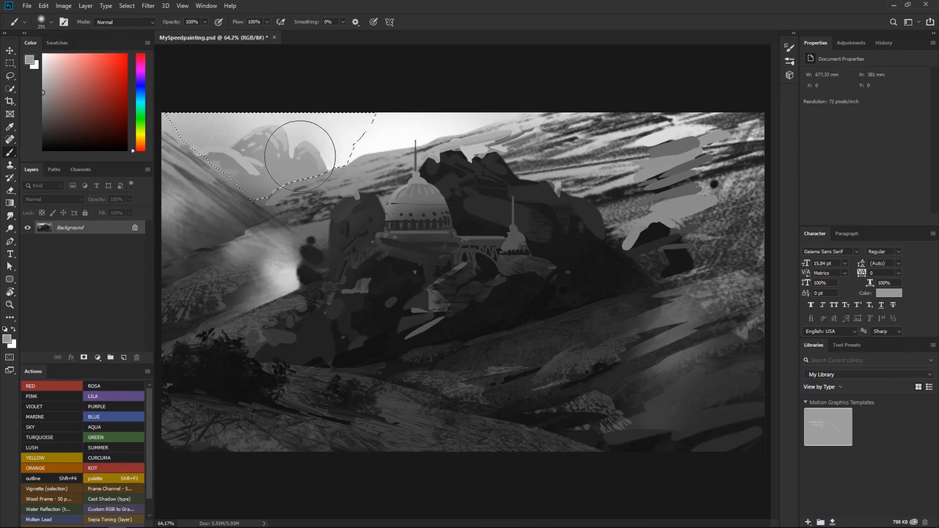
pyautogui.hotkey('ctrl', 'd')
pyautogui.moveTo(390, 117); pyautogui.dragTo(411, 152)
pyautogui.moveTo(430, 108)
pyautogui.mouseDown()
pyautogui.moveTo(398, 118)
pyautogui.moveTo(419, 136)
pyautogui.mouseUp()
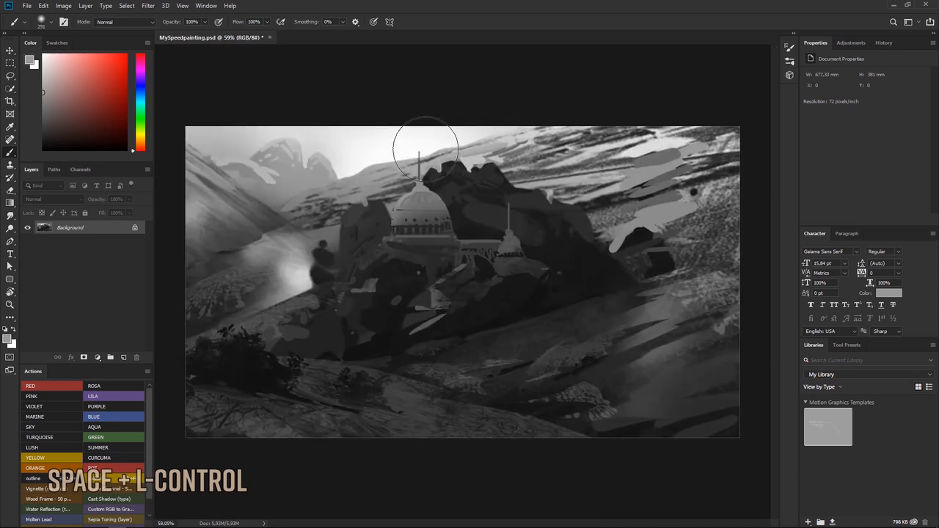
# - Choose the hard round brush at 37 px and paint dark gaps between the supports beneath the main dome's platform
pyautogui.rightClick(419, 276)
pyautogui.click(444, 358)
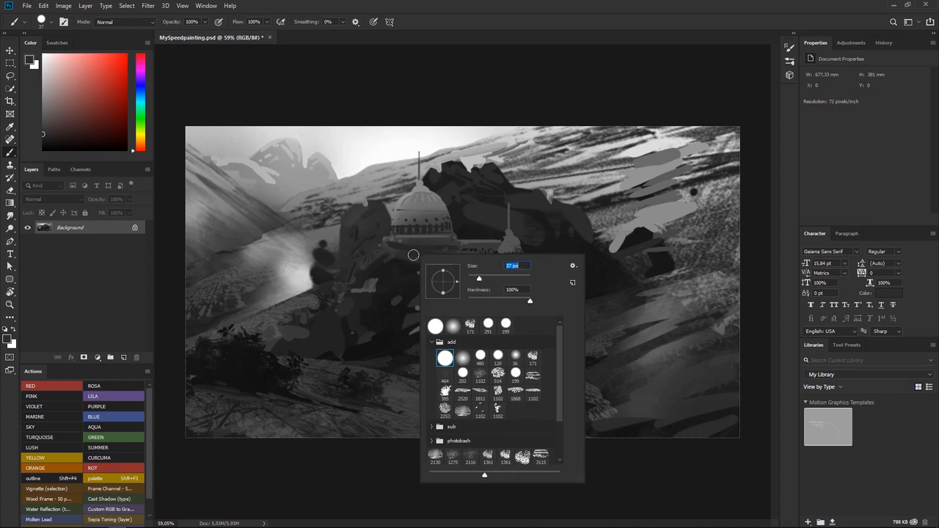
pyautogui.press('alt')
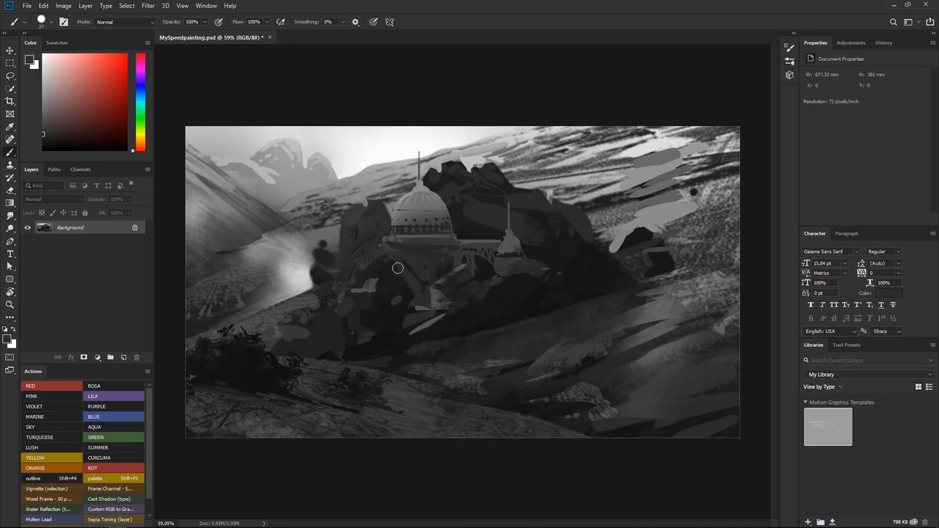
pyautogui.keyDown('ctrl'); pyautogui.click(410, 282); pyautogui.keyUp('ctrl')
pyautogui.press('alt')
pyautogui.press('shift')
pyautogui.moveTo(426, 251)
pyautogui.mouseDown()
pyautogui.moveTo(429, 278)
pyautogui.moveTo(436, 284)
pyautogui.moveTo(439, 267)
pyautogui.moveTo(452, 286)
pyautogui.mouseUp()
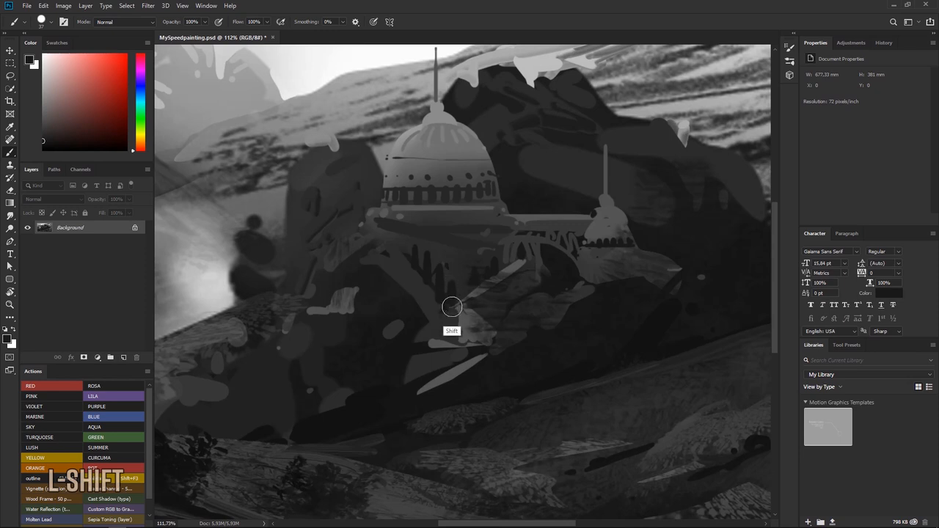
pyautogui.moveTo(394, 252); pyautogui.dragTo(387, 237)
pyautogui.keyDown('alt'); pyautogui.click(394, 264); pyautogui.keyUp('alt')
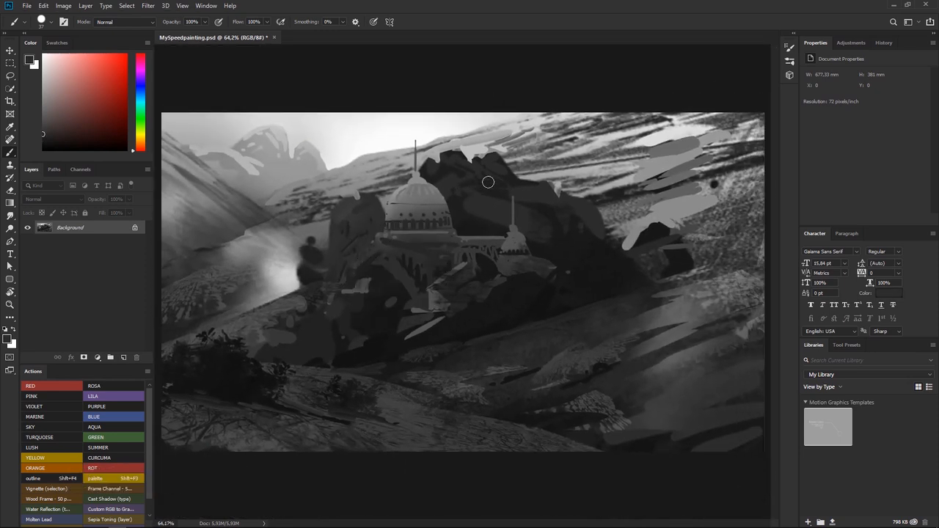
# - Block in a small grey dome on the rock behind the main dome and link them with a thin straight 10 px bridge
pyautogui.keyDown('alt'); pyautogui.click(510, 264); pyautogui.keyUp('alt')
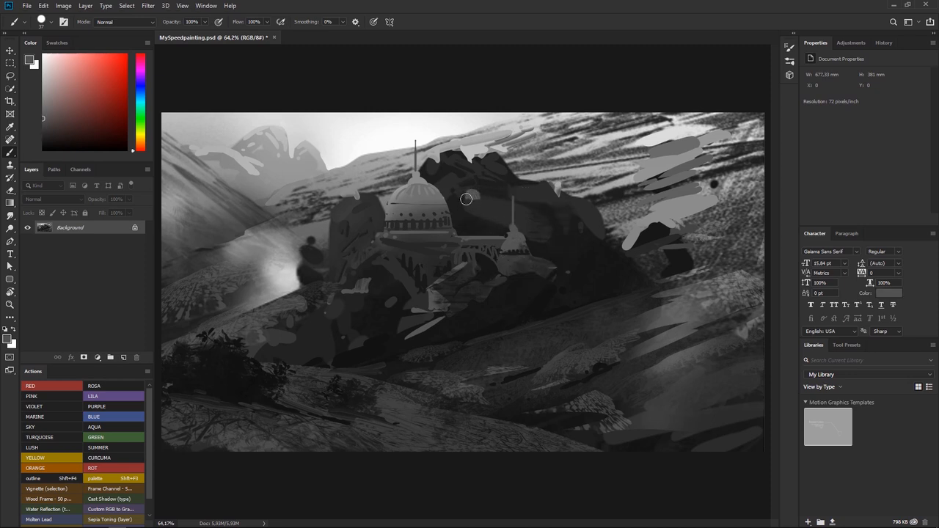
pyautogui.keyDown('alt'); pyautogui.click(470, 194); pyautogui.keyUp('alt')
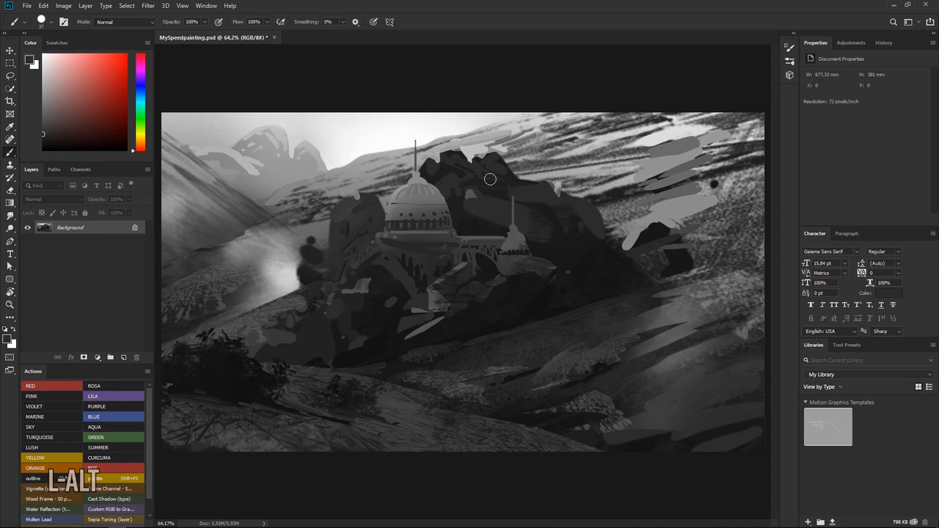
pyautogui.rightClick(485, 186)
pyautogui.click(539, 215)
pyautogui.keyDown('alt'); pyautogui.click(470, 195); pyautogui.keyUp('alt')
pyautogui.press('shift')
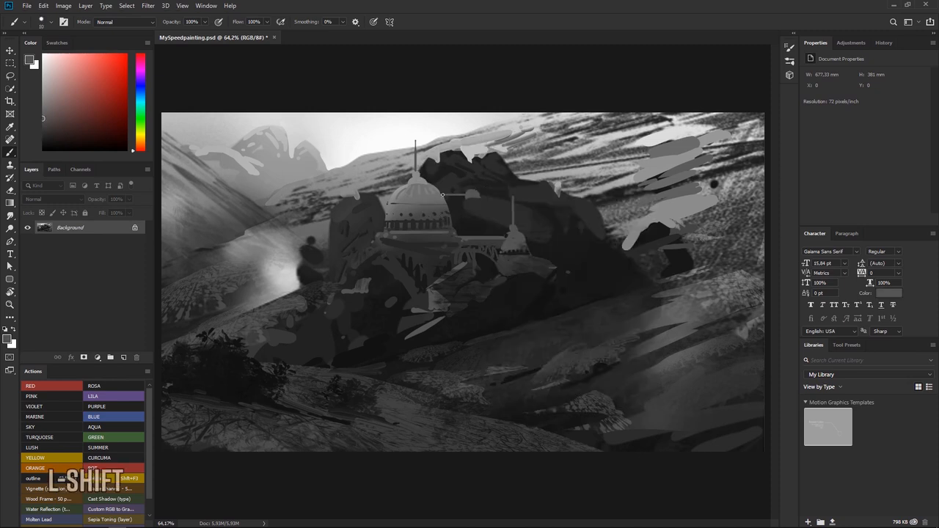
# - Trim the small dome's edges in sampled rock grey and add a thin vertical spire on top in the dome's grey
pyautogui.keyDown('alt'); pyautogui.click(465, 189); pyautogui.keyUp('alt')
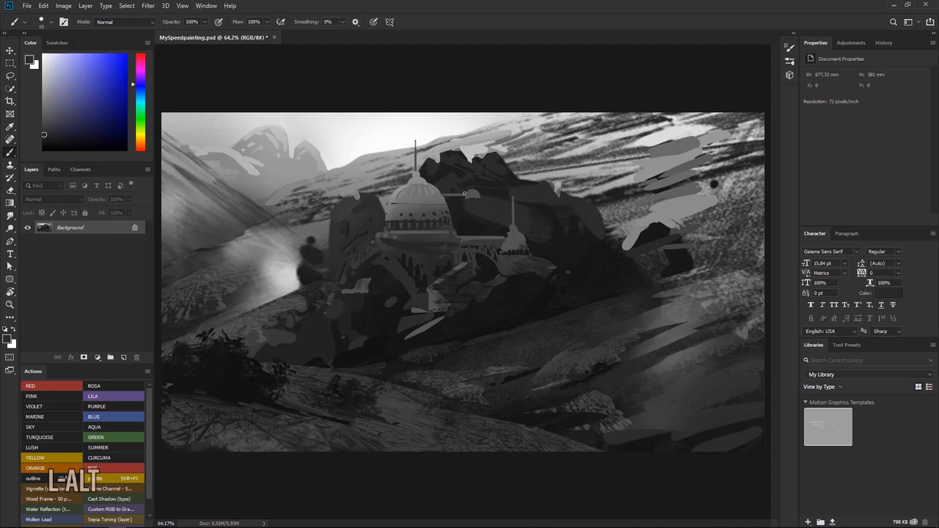
pyautogui.keyDown('alt'); pyautogui.click(472, 190); pyautogui.keyUp('alt')
pyautogui.press('shift')
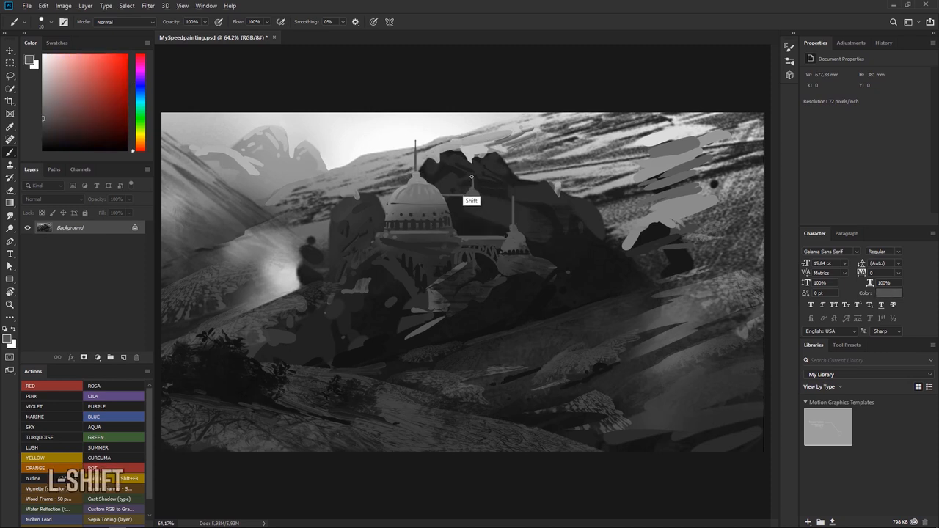
# - Darken the rock beneath and beside the small dome with sampled dark greys, enlarging the hard round brush to 55 px
pyautogui.hotkey('ctrl', 'space')
pyautogui.moveTo(472, 166)
pyautogui.mouseDown()
pyautogui.moveTo(441, 147)
pyautogui.moveTo(484, 176)
pyautogui.mouseUp()
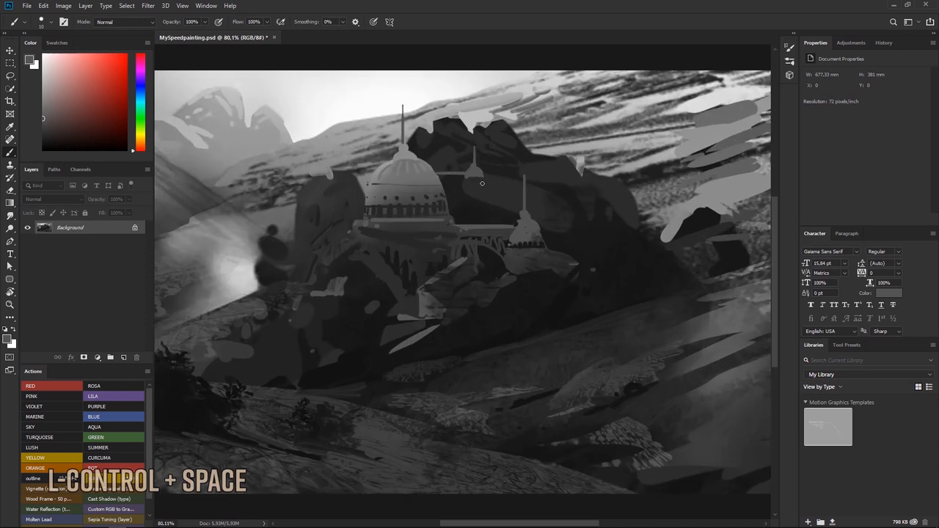
pyautogui.press('alt')
pyautogui.keyDown('alt'); pyautogui.click(462, 181); pyautogui.keyUp('alt')
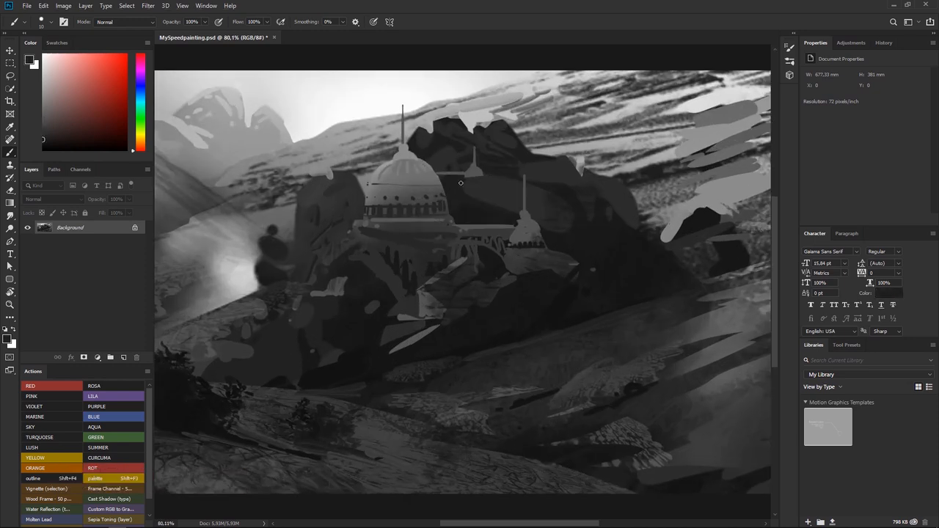
pyautogui.rightClick(483, 195)
pyautogui.press('Return')
pyautogui.keyDown('alt'); pyautogui.click(537, 198); pyautogui.keyUp('alt')
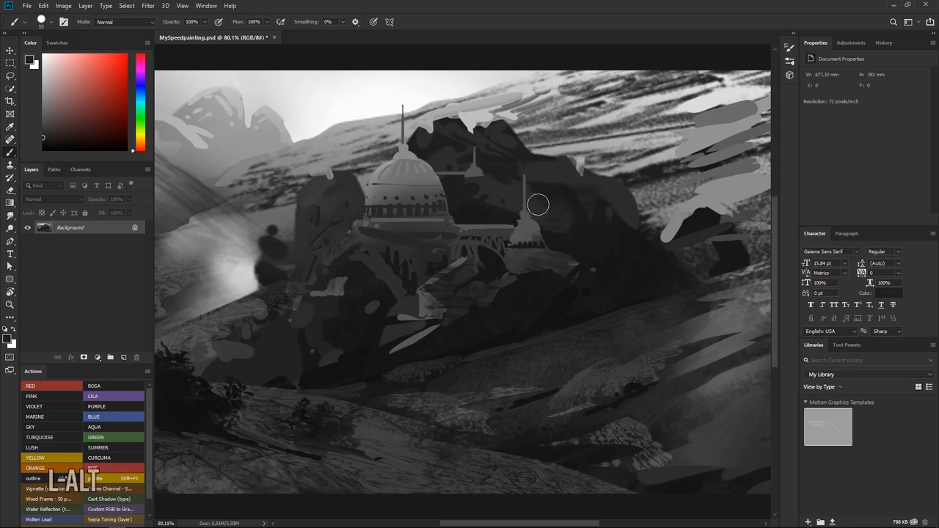
# - Examine the overall composition and values at several reduced sizes, sampling a mid grey from the left slope
pyautogui.hotkey('ctrl', 'space')
pyautogui.moveTo(455, 199); pyautogui.dragTo(408, 196)
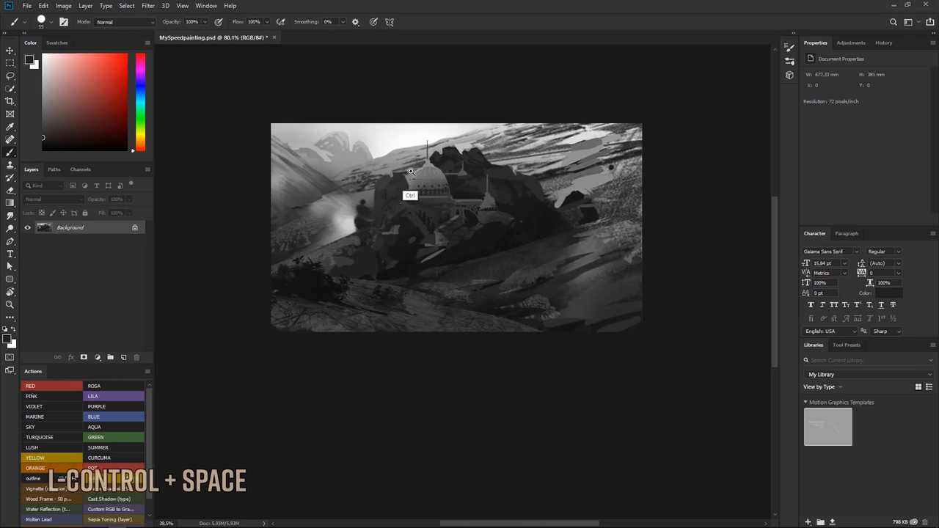
pyautogui.hotkey('ctrl', 'space')
pyautogui.moveTo(367, 330)
pyautogui.mouseDown()
pyautogui.moveTo(380, 329)
pyautogui.moveTo(386, 311)
pyautogui.mouseUp()
pyautogui.keyDown('alt'); pyautogui.click(221, 272); pyautogui.keyUp('alt')
pyautogui.hotkey('ctrl', 'space')
pyautogui.moveTo(476, 194); pyautogui.dragTo(456, 190)
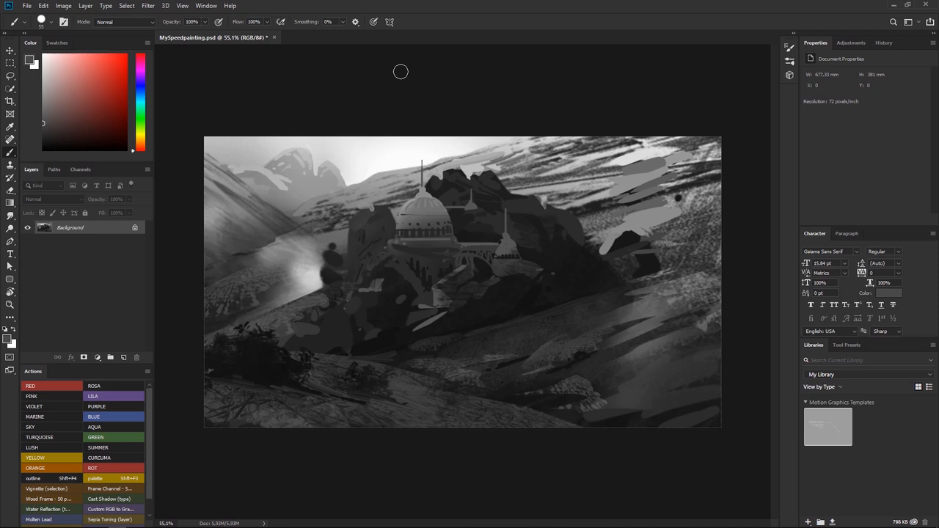
pyautogui.moveTo(468, 217)
pyautogui.mouseDown()
pyautogui.moveTo(414, 237)
pyautogui.moveTo(411, 226)
pyautogui.mouseUp()
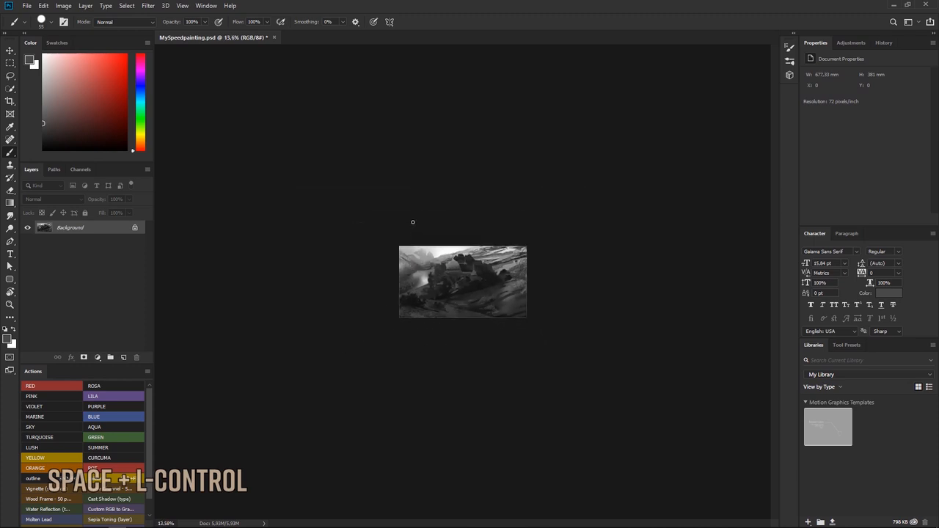
pyautogui.moveTo(466, 271); pyautogui.dragTo(522, 252)
# - Choose the soft round brush at 448 px and shade the lower left foreground in black, undoing the last stroke
pyautogui.rightClick(403, 208)
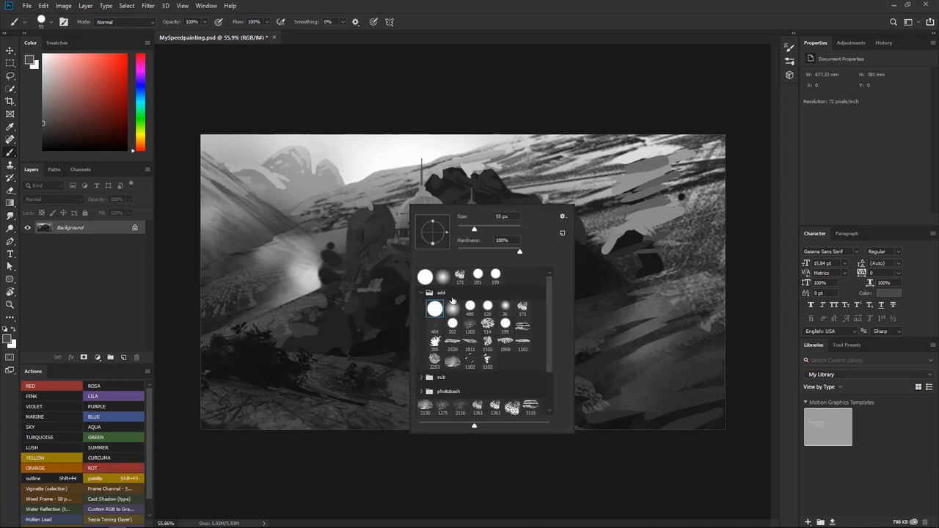
pyautogui.press('Escape')
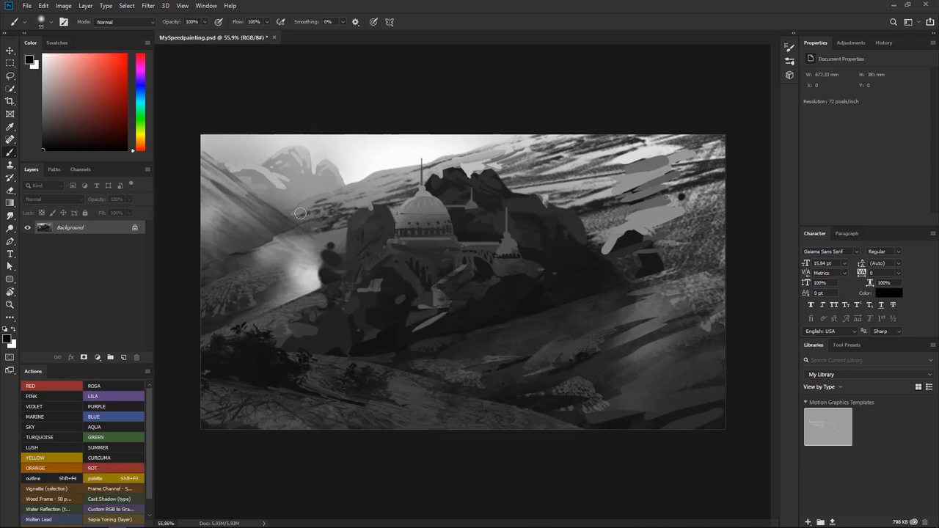
pyautogui.rightClick(301, 209)
pyautogui.moveTo(377, 236); pyautogui.dragTo(401, 240)
pyautogui.click(291, 76)
pyautogui.moveTo(405, 289)
pyautogui.mouseDown()
pyautogui.moveTo(456, 319)
pyautogui.moveTo(405, 325)
pyautogui.moveTo(460, 356)
pyautogui.moveTo(380, 347)
pyautogui.moveTo(393, 320)
pyautogui.moveTo(502, 319)
pyautogui.moveTo(372, 313)
pyautogui.moveTo(362, 352)
pyautogui.moveTo(402, 398)
pyautogui.moveTo(254, 378)
pyautogui.moveTo(438, 443)
pyautogui.moveTo(241, 404)
pyautogui.moveTo(193, 421)
pyautogui.moveTo(362, 482)
pyautogui.moveTo(188, 447)
pyautogui.moveTo(543, 511)
pyautogui.moveTo(325, 462)
pyautogui.moveTo(447, 458)
pyautogui.moveTo(363, 451)
pyautogui.moveTo(679, 508)
pyautogui.moveTo(431, 464)
pyautogui.moveTo(198, 382)
pyautogui.moveTo(319, 392)
pyautogui.moveTo(329, 421)
pyautogui.moveTo(306, 434)
pyautogui.moveTo(280, 434)
pyautogui.moveTo(216, 400)
pyautogui.moveTo(295, 421)
pyautogui.moveTo(353, 459)
pyautogui.mouseUp()
pyautogui.hotkey('ctrl', 'z')
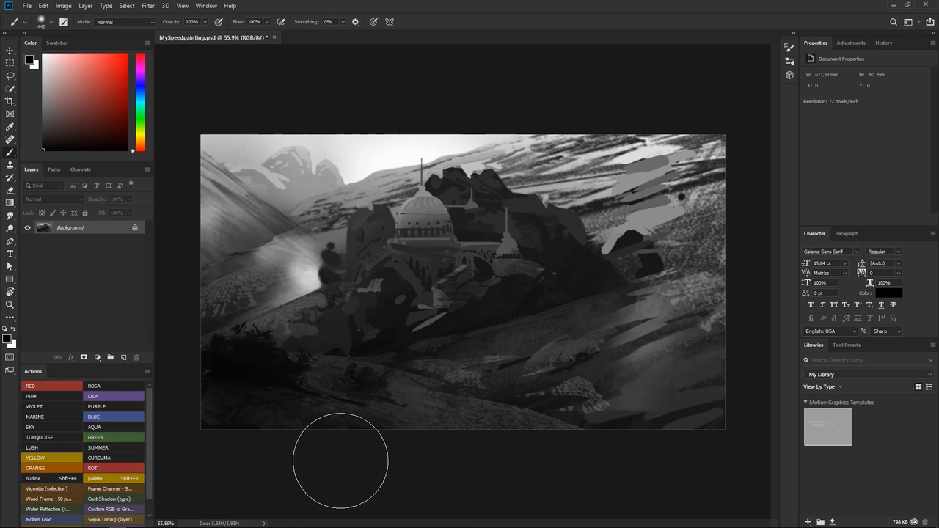
# - Extend the soft black shading along the bottom foreground to the lower right corner and check it at reduced size
pyautogui.moveTo(476, 277)
pyautogui.mouseDown()
pyautogui.moveTo(391, 273)
pyautogui.moveTo(455, 272)
pyautogui.mouseUp()
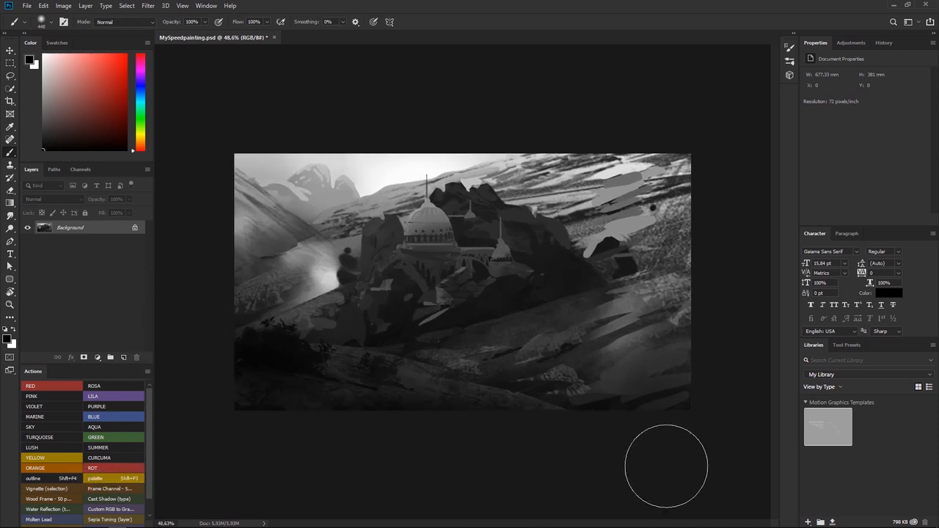
pyautogui.hotkey('ctrl', 'z')
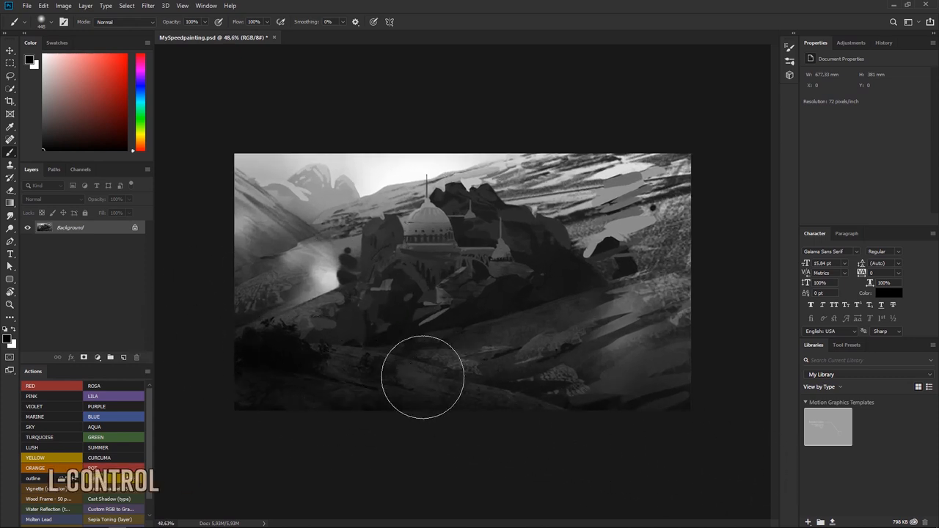
pyautogui.moveTo(418, 158)
pyautogui.mouseDown()
pyautogui.moveTo(377, 184)
pyautogui.moveTo(404, 188)
pyautogui.mouseUp()
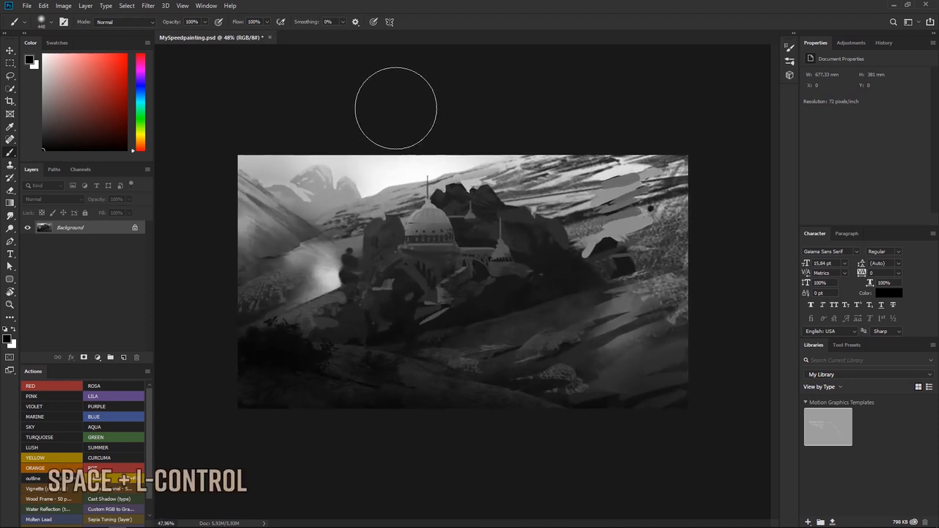
pyautogui.moveTo(418, 110); pyautogui.dragTo(402, 124)
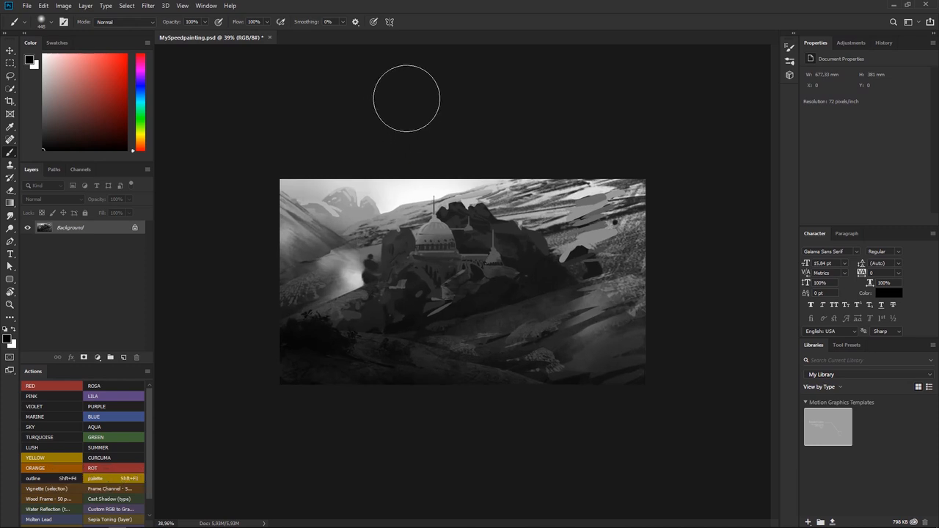
pyautogui.moveTo(430, 233)
pyautogui.mouseDown()
pyautogui.moveTo(389, 216)
pyautogui.moveTo(434, 247)
pyautogui.moveTo(448, 220)
pyautogui.moveTo(409, 211)
pyautogui.mouseUp()
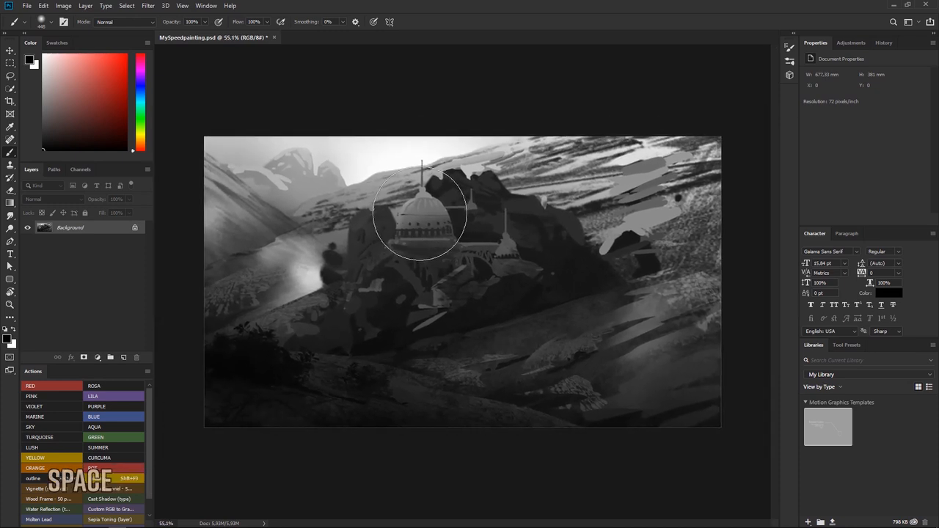
# - Reduce the soft round brush to 69 px
pyautogui.rightClick(426, 214)
pyautogui.click(397, 91)
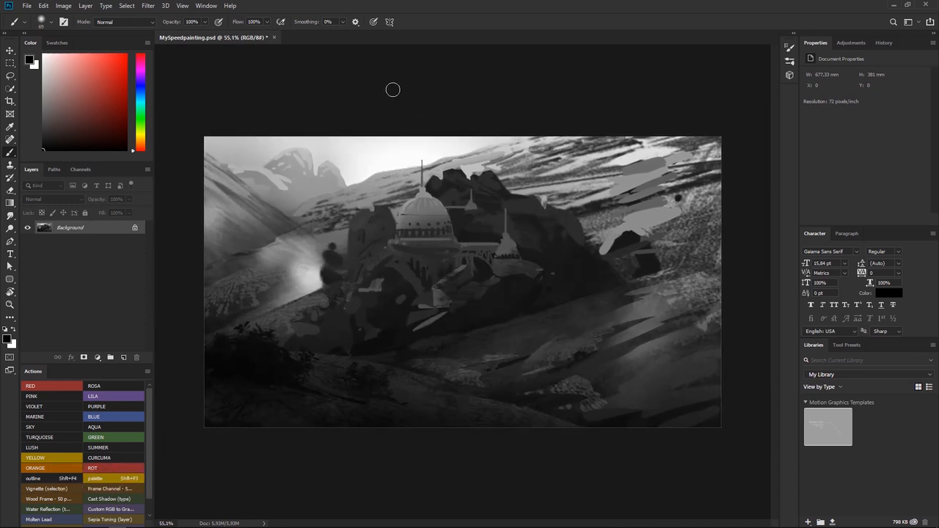